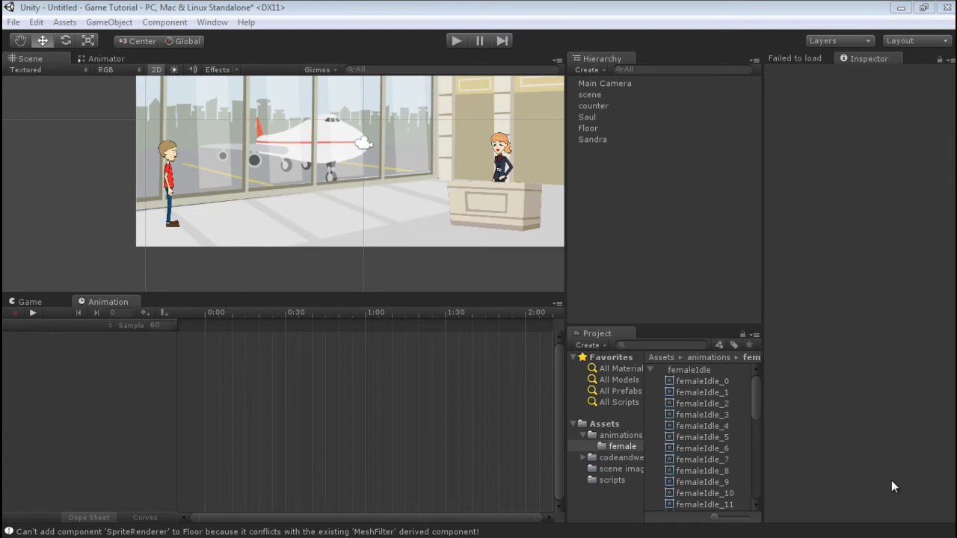
Step: Play-test the airport scene by running the male character back and forth across the floor, and stop the game
click(458, 41)
key(Right)
key(Left)
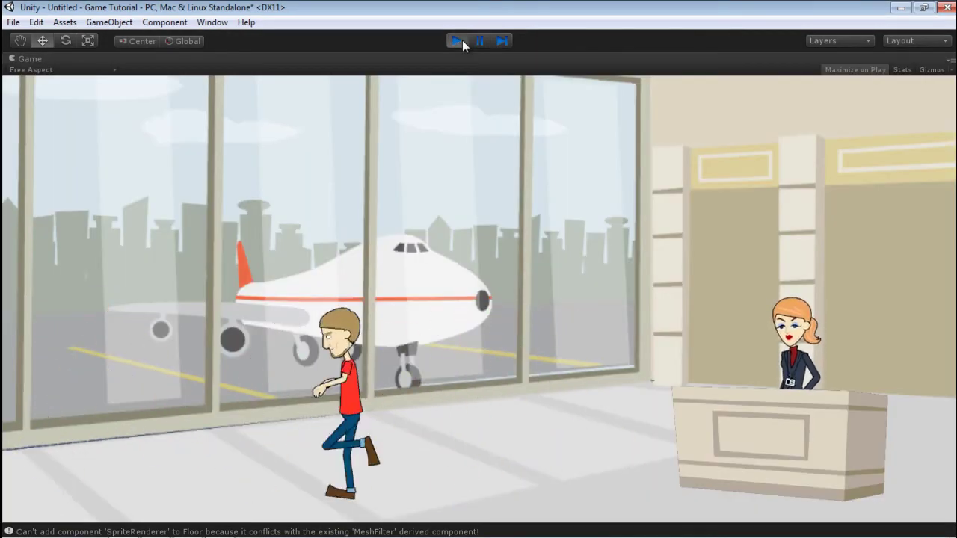
key(Right)
key(Left)
key(Right)
key(Left)
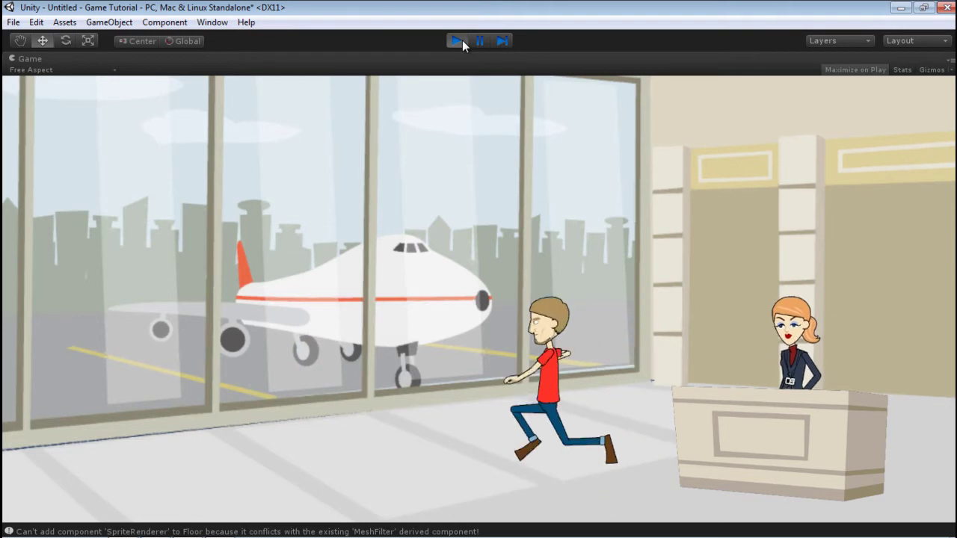
key(Right)
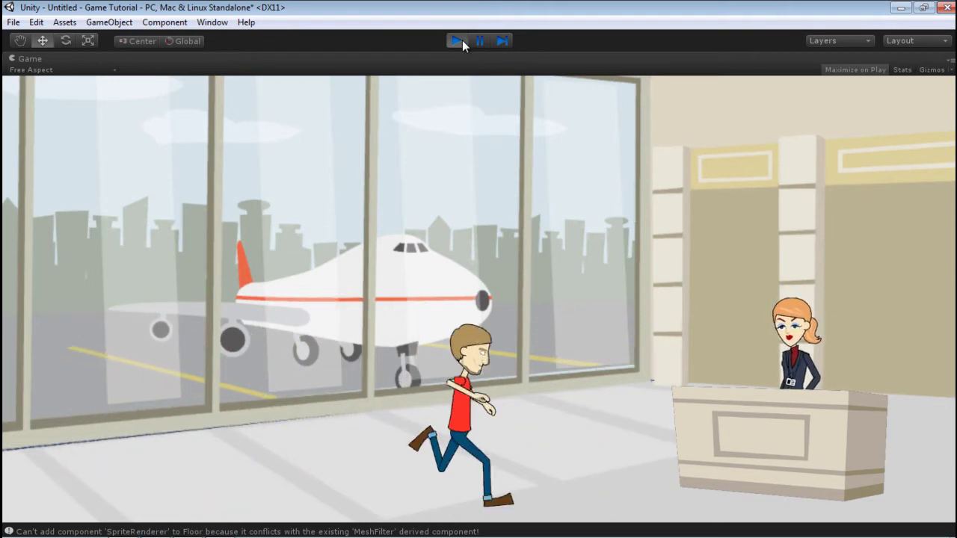
key(Left)
key(Right)
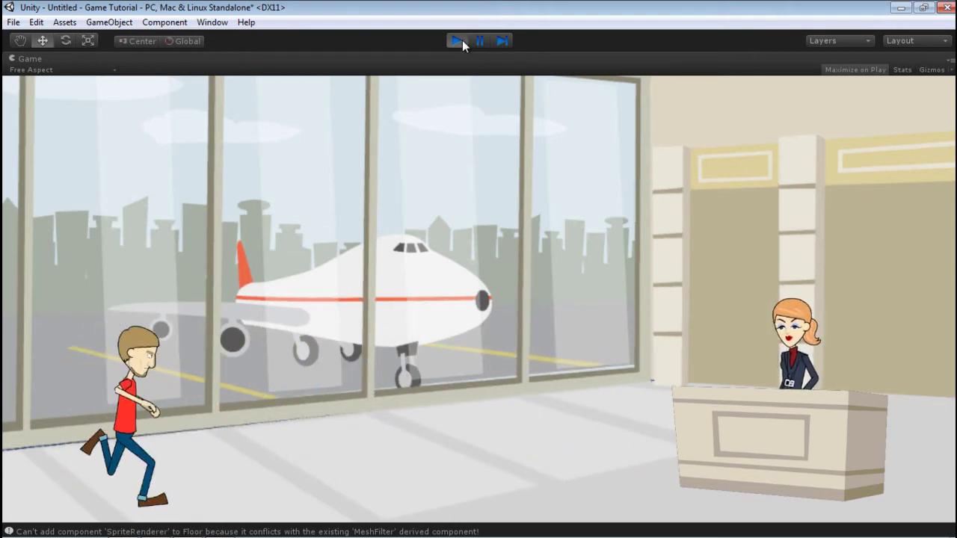
key(Left)
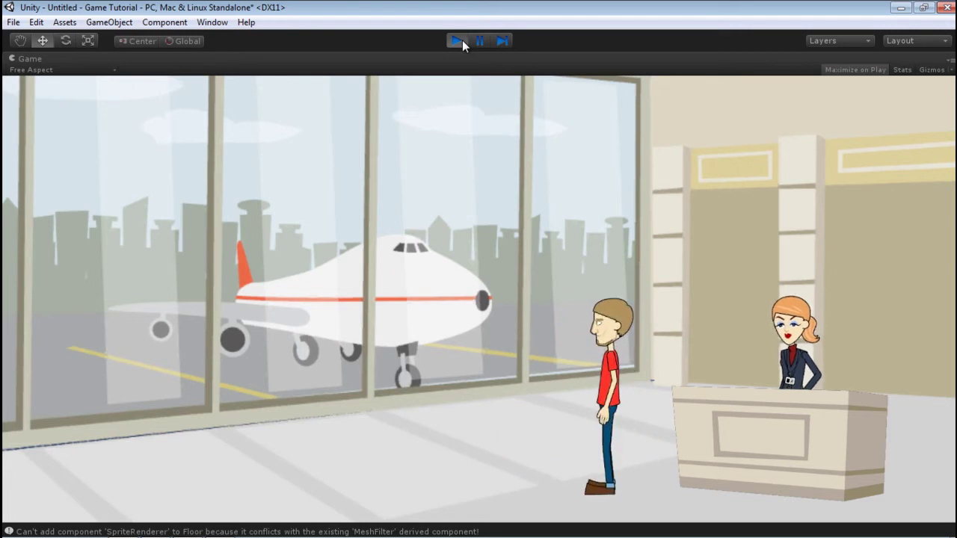
key(Left)
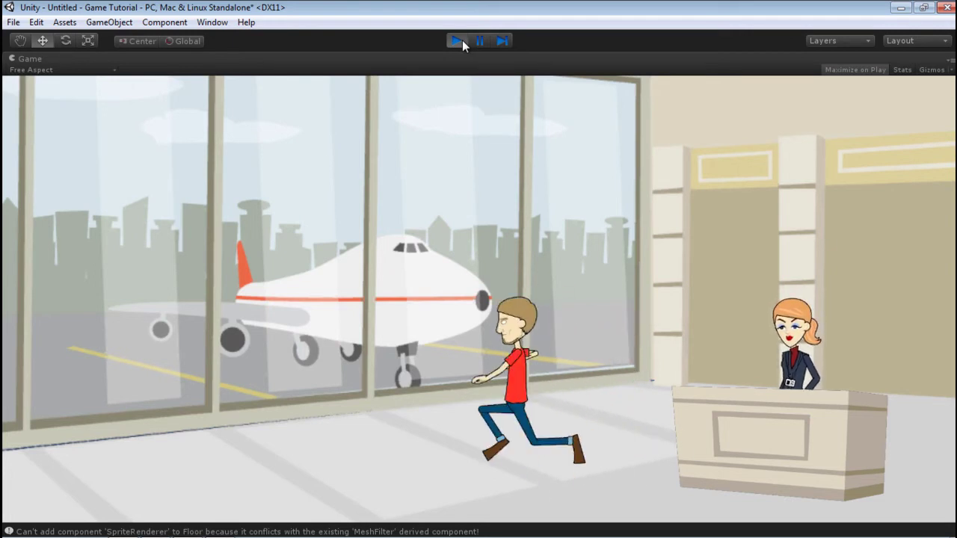
key(Right)
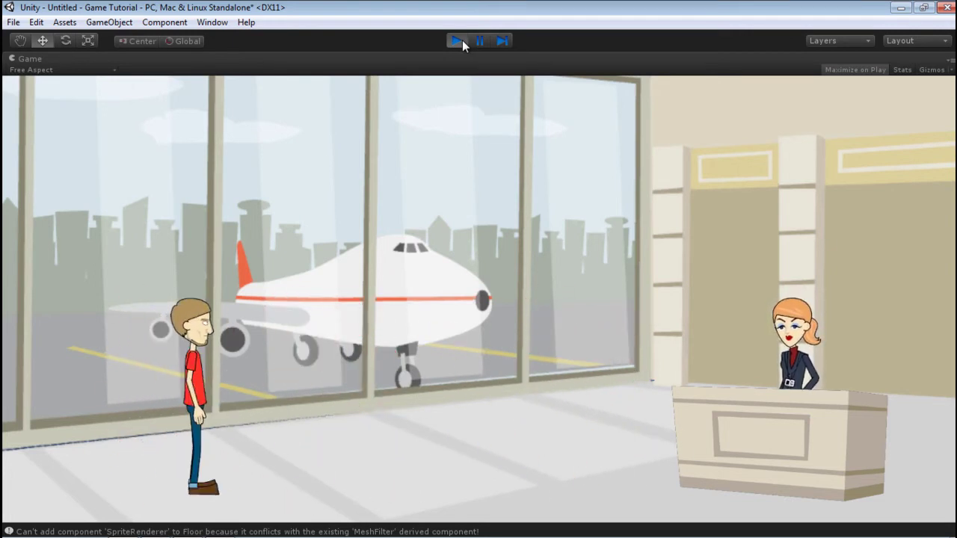
click(457, 40)
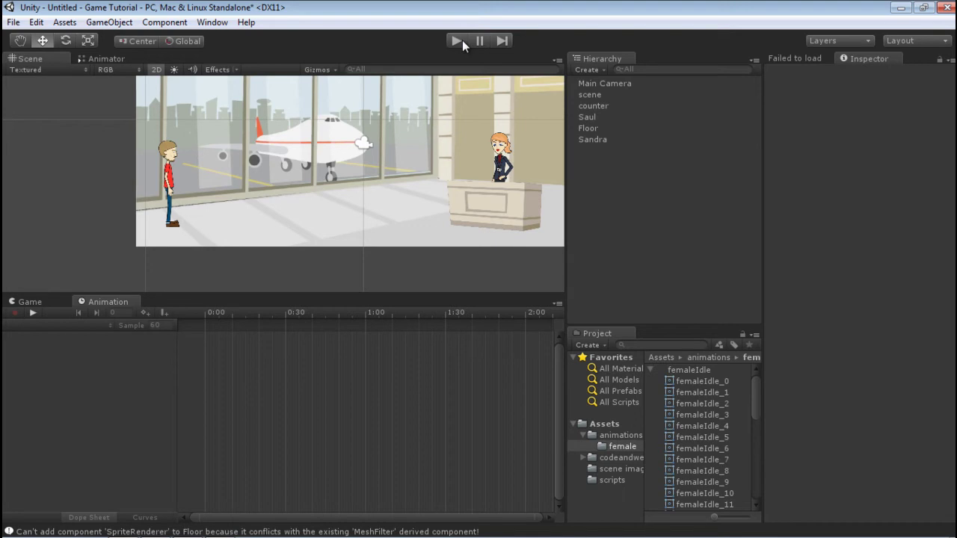
middle_drag(413, 137, 388, 168)
scroll(385, 166, down, 1)
middle_drag(391, 133, 387, 139)
Step: Switch to CrazyTalk 7 and create a new actor from the Saul image in the Desktop's Game Demo folder
key(alt+Tab)
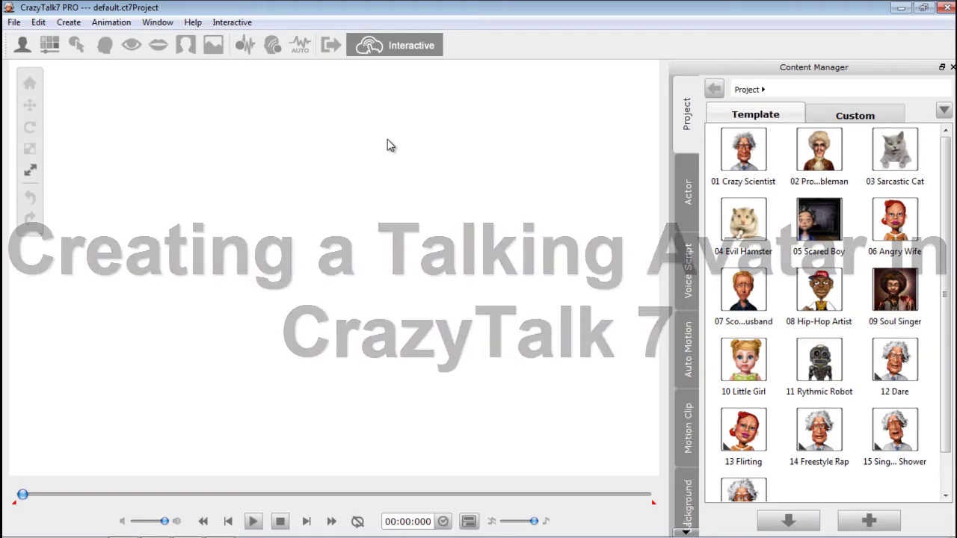
click(23, 46)
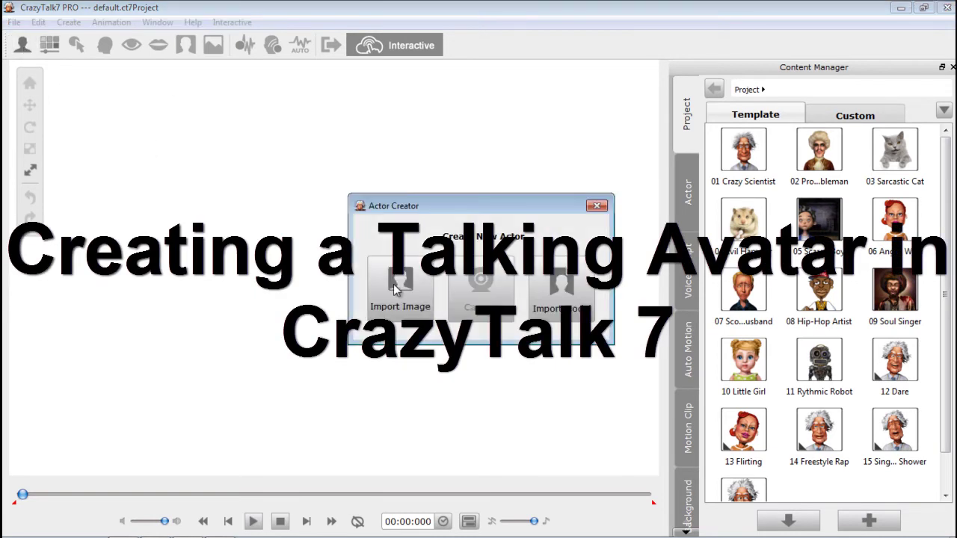
click(399, 288)
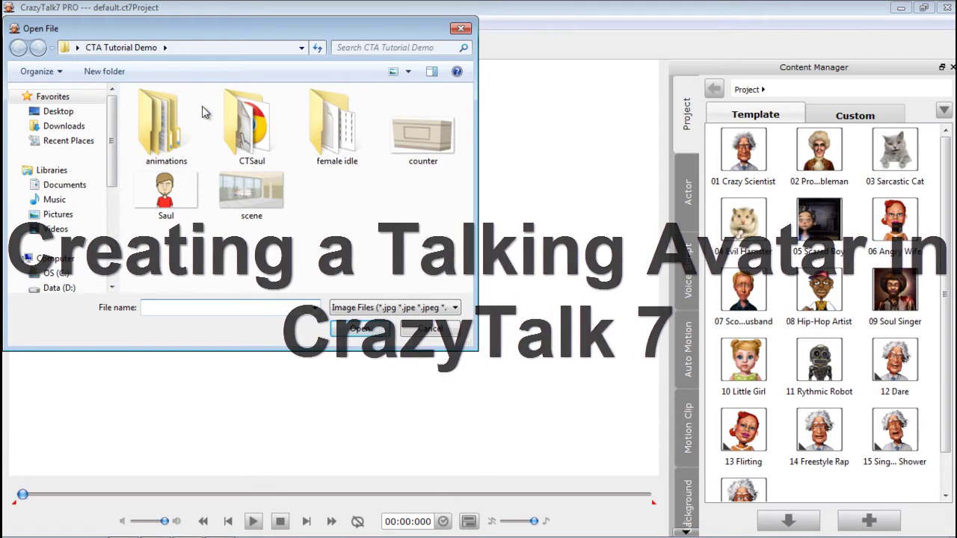
click(60, 110)
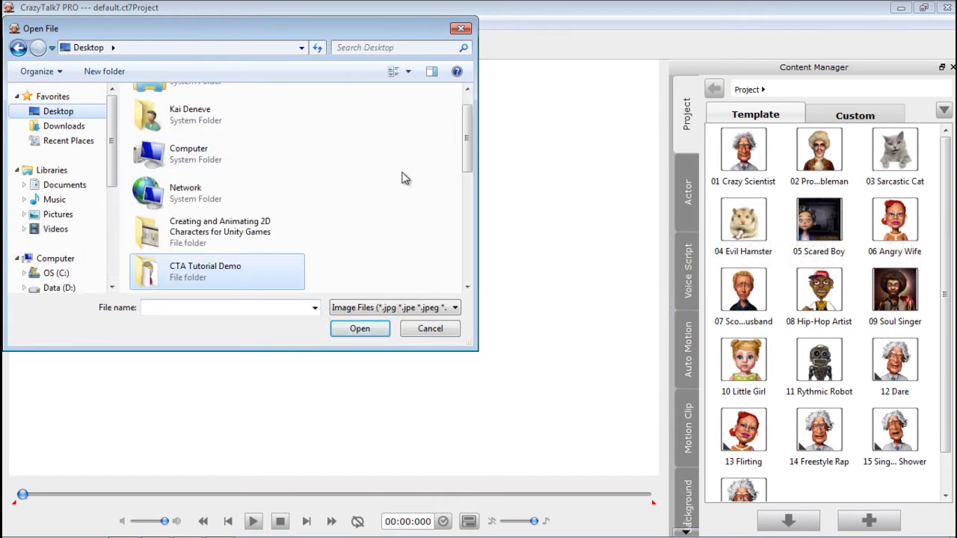
scroll(463, 153, down, 4)
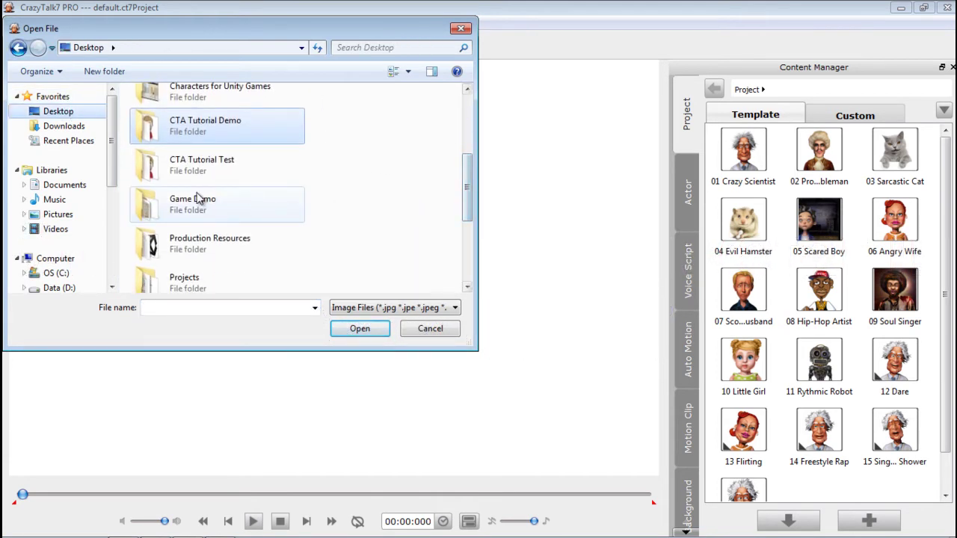
double_click(196, 200)
click(438, 139)
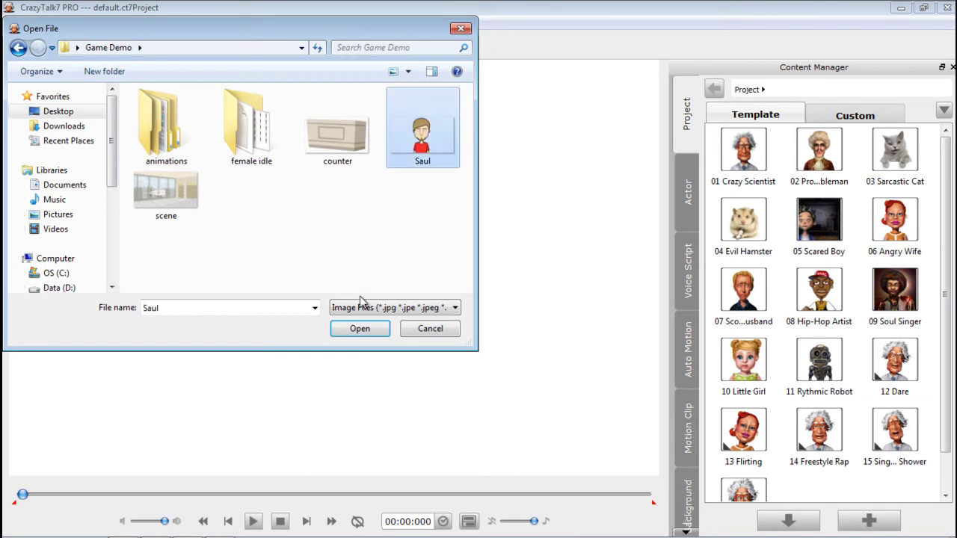
click(359, 329)
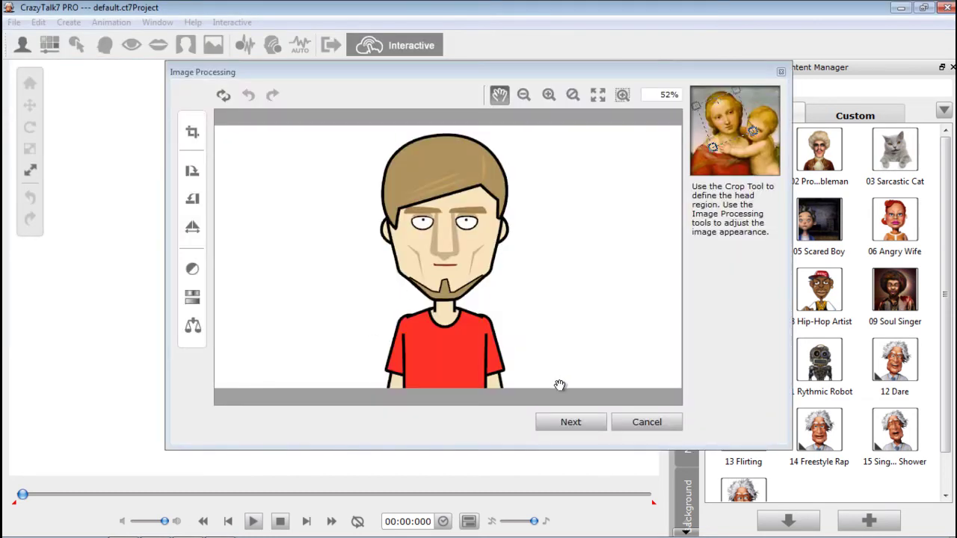
Step: Accept the image uncropped, adjust the auto-fit anchor points to the outer eye and mouth corners, and continue to face fitting
click(571, 420)
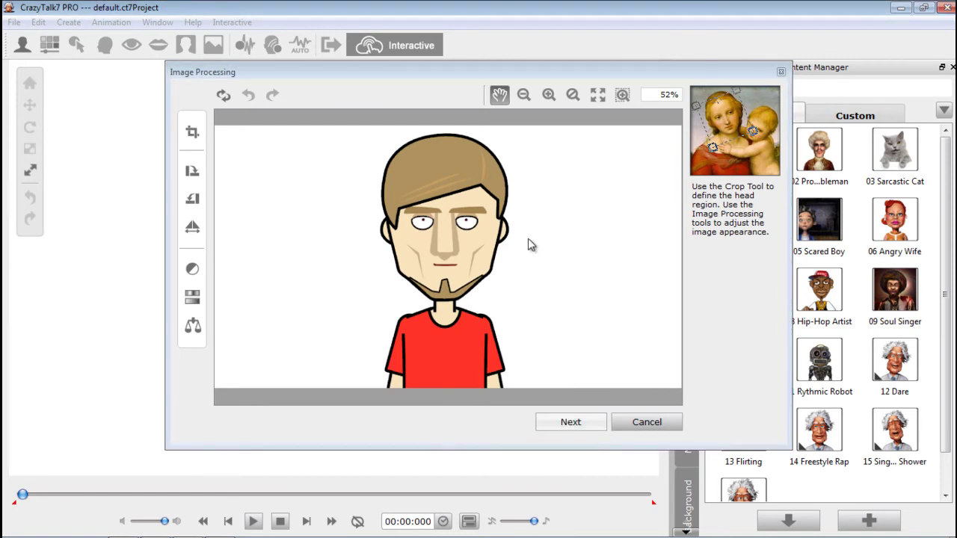
drag(473, 223, 467, 224)
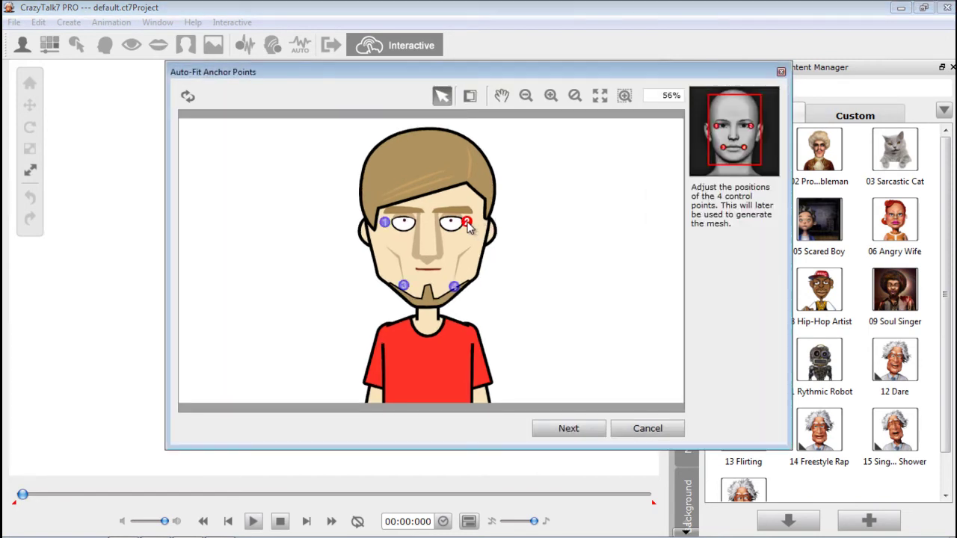
drag(384, 223, 387, 219)
drag(403, 286, 445, 273)
click(562, 425)
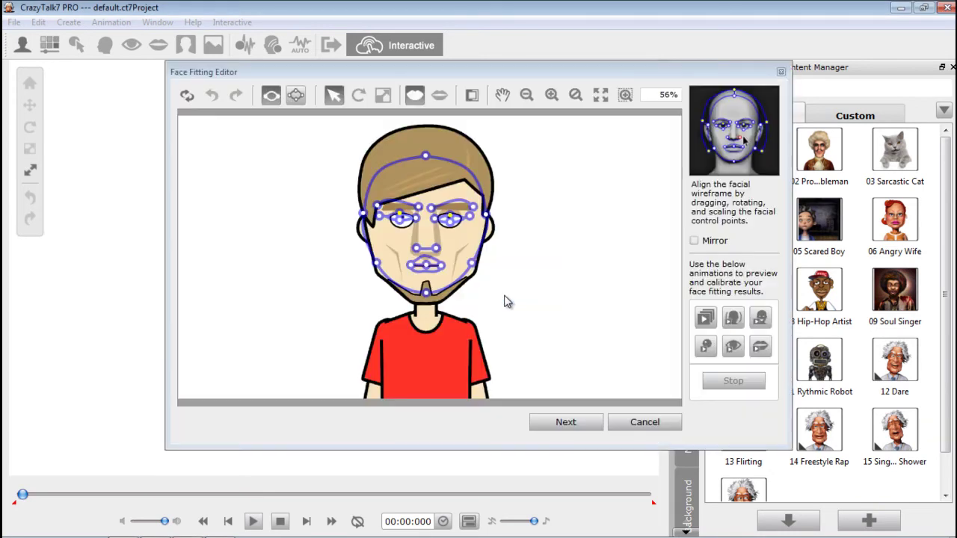
Step: Extend the face outline up to the top of the hair and down to the bottom of the chin
drag(426, 155, 427, 122)
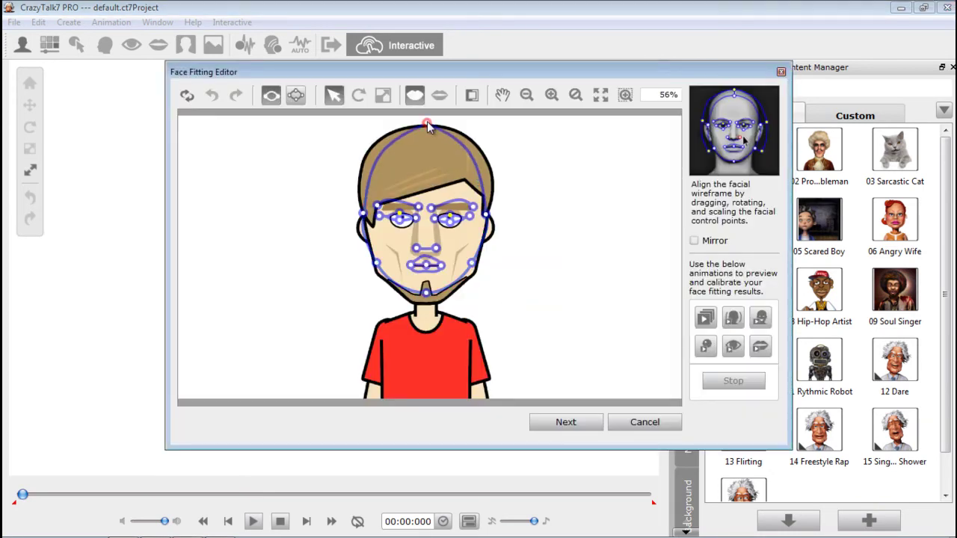
drag(426, 293, 427, 312)
Step: Fit the lower eyelid points to both eyes and move the outer eyebrow points onto the ends of the drawn eyebrows
scroll(501, 290, up, 4)
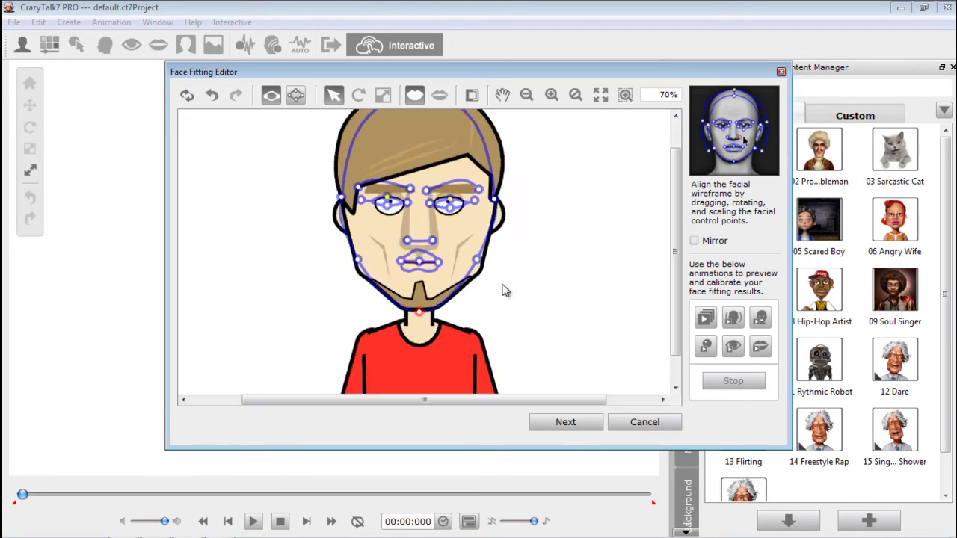
scroll(643, 254, down, 1)
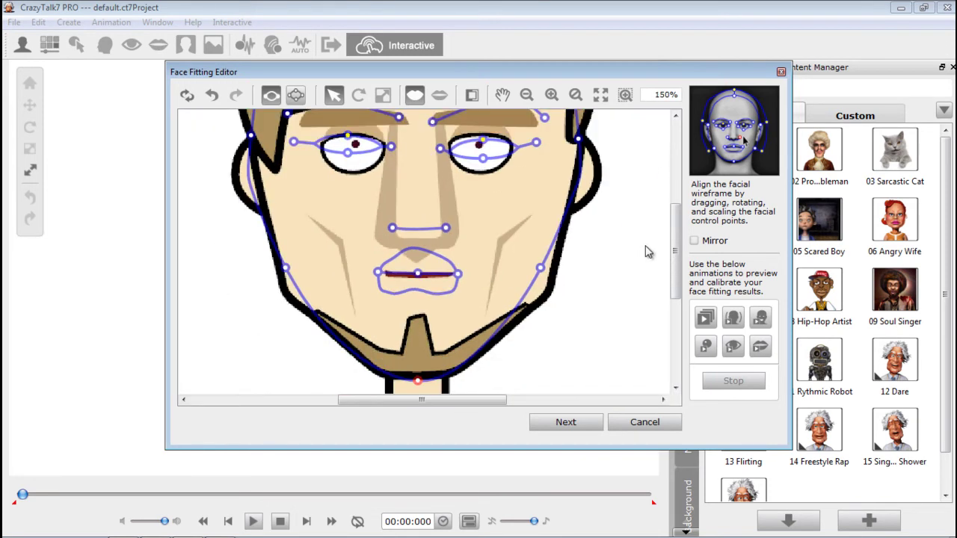
drag(675, 252, 674, 217)
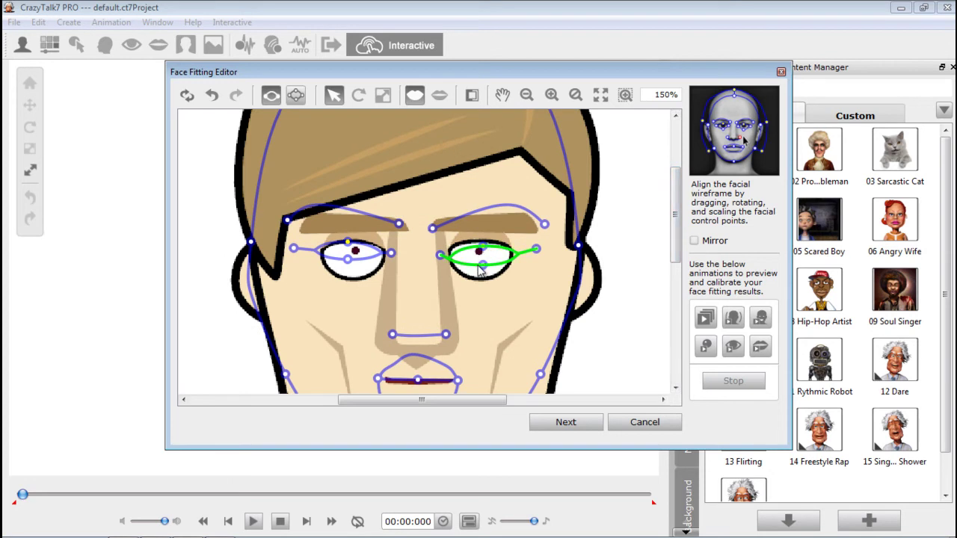
mouse_move(483, 266)
mouse_down()
mouse_move(480, 283)
mouse_move(482, 249)
mouse_up()
drag(349, 259, 353, 279)
drag(288, 222, 302, 230)
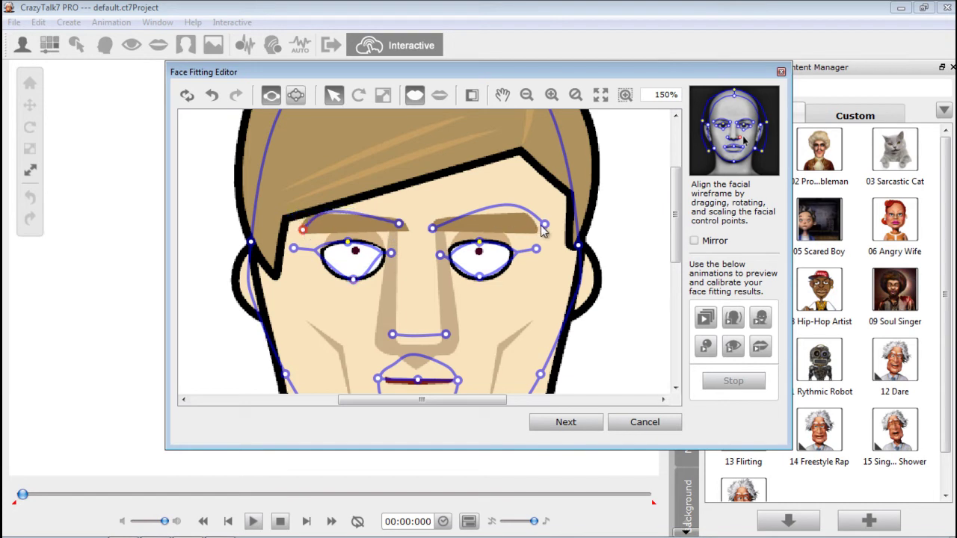
drag(543, 225, 533, 232)
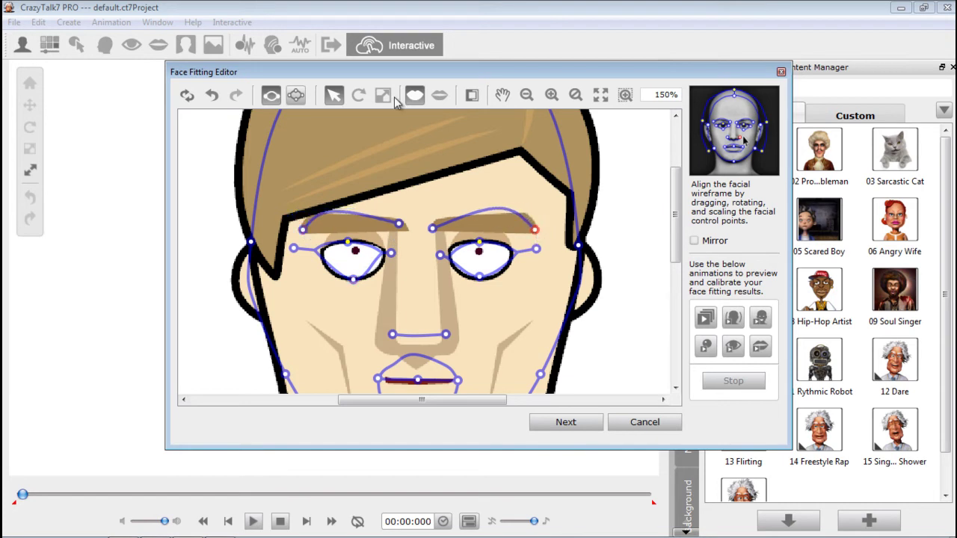
Step: Switch to the detailed facial wireframe and fit its head outline to both sides of the hair and both jaw corners
click(296, 97)
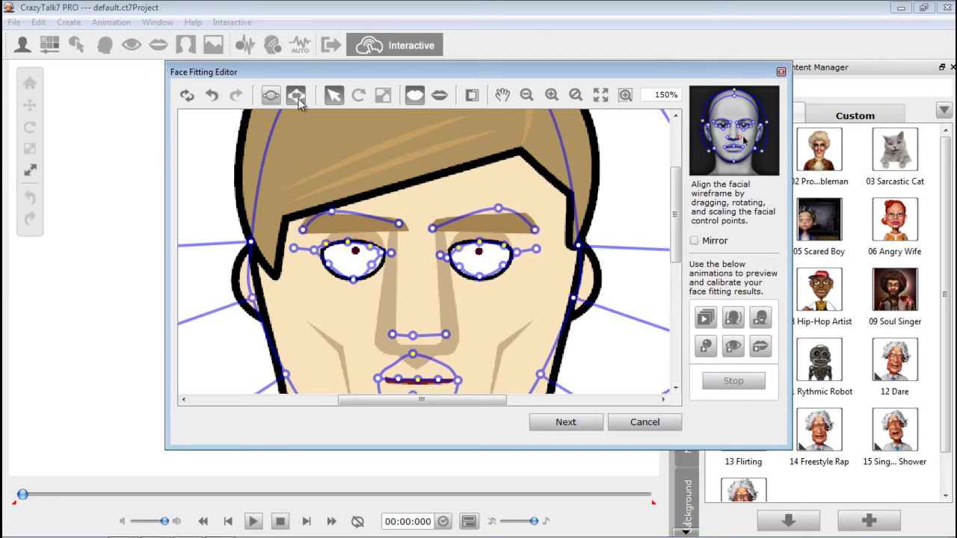
scroll(366, 173, down, 4)
scroll(366, 173, up, 1)
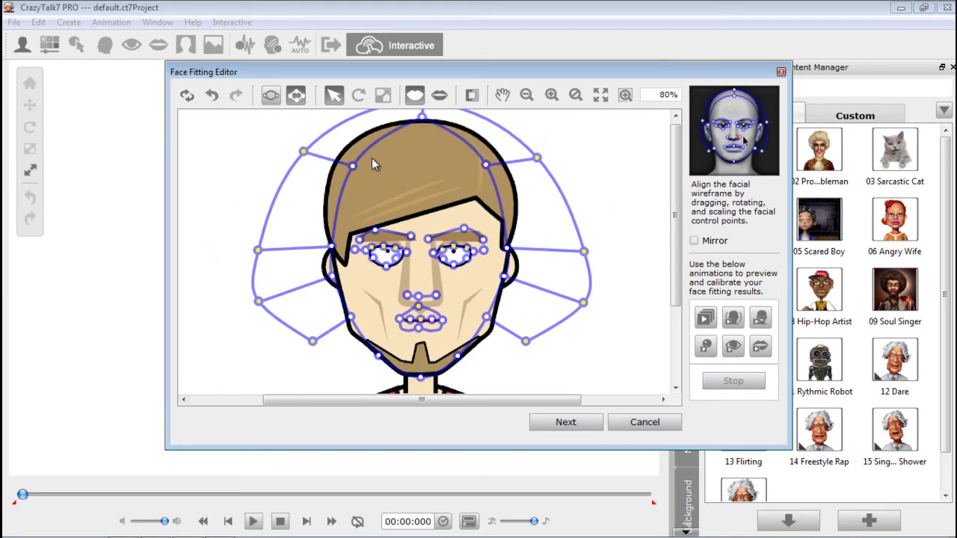
drag(354, 167, 337, 163)
drag(487, 165, 510, 167)
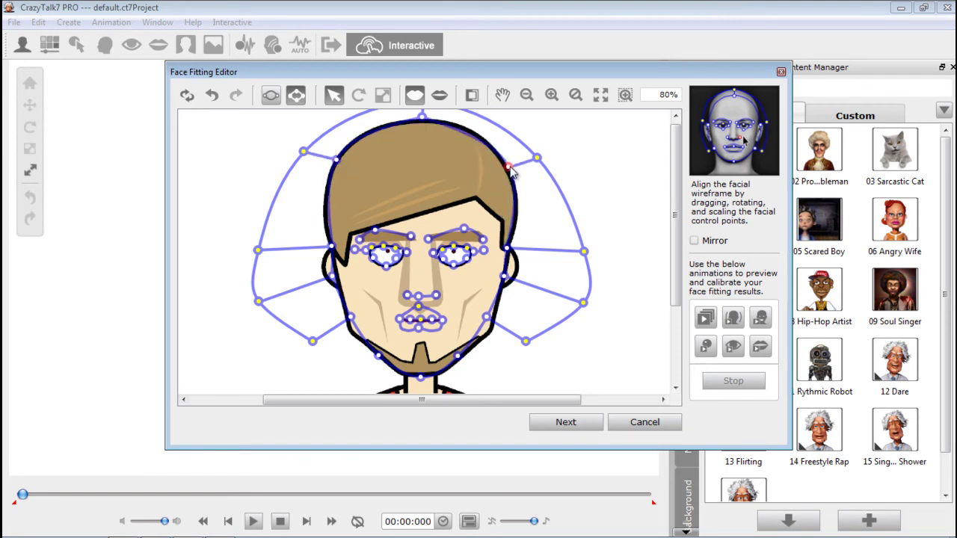
drag(680, 269, 620, 290)
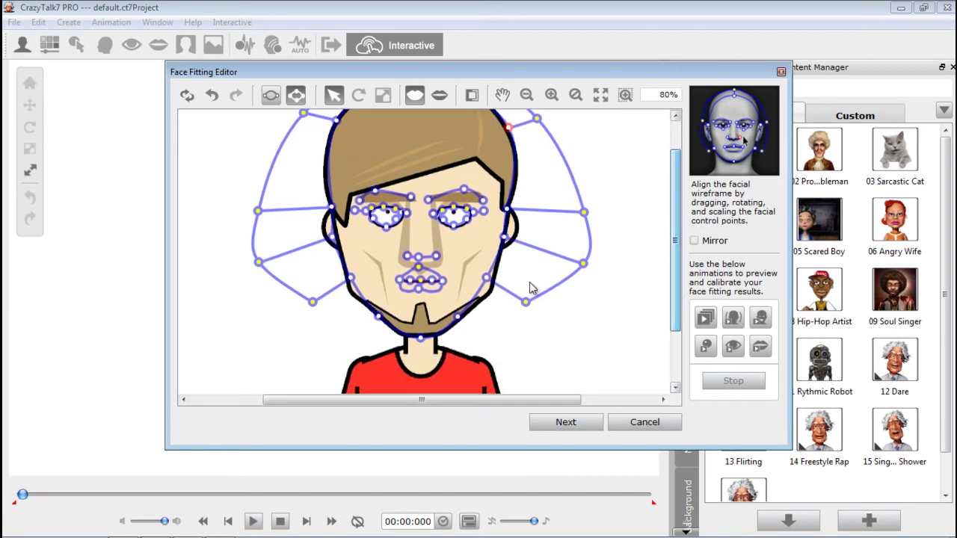
drag(487, 282, 489, 298)
drag(351, 283, 353, 297)
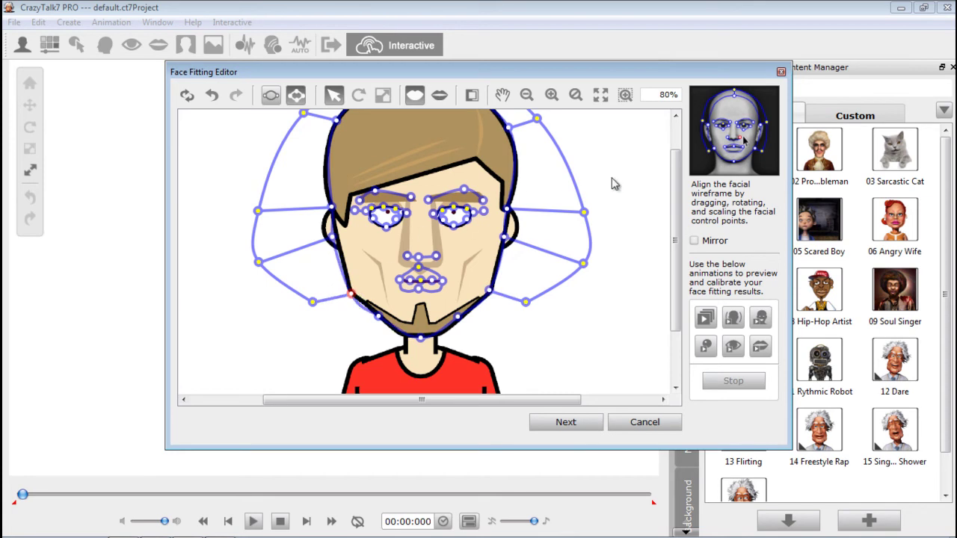
Step: Fit the detailed eyelid and outer corner points to the drawn outline of the eye on the image's right side
drag(676, 211, 593, 186)
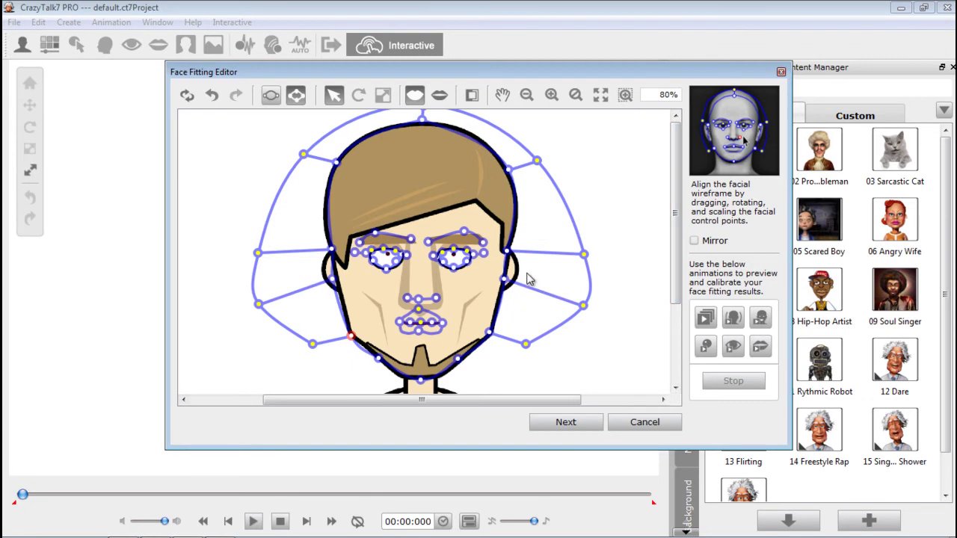
scroll(495, 303, up, 3)
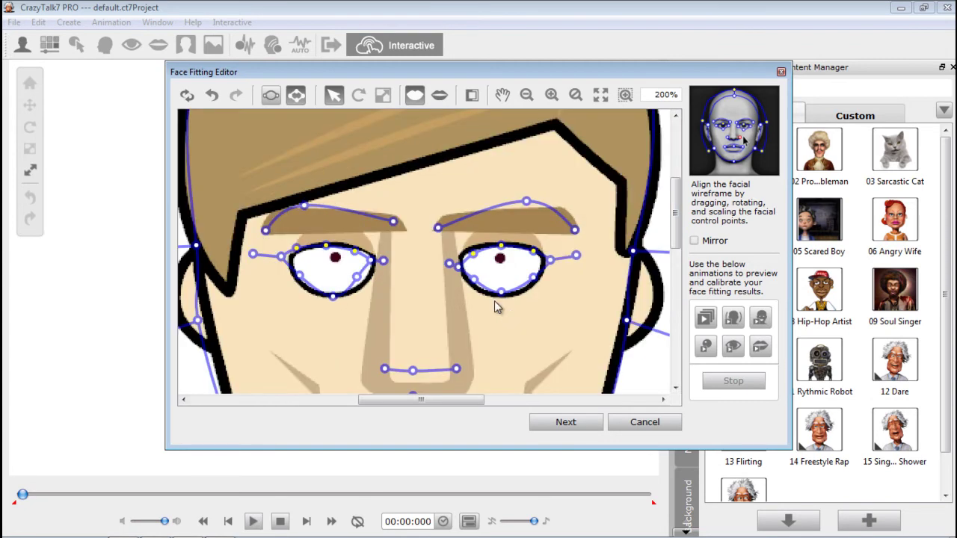
click(521, 243)
click(481, 250)
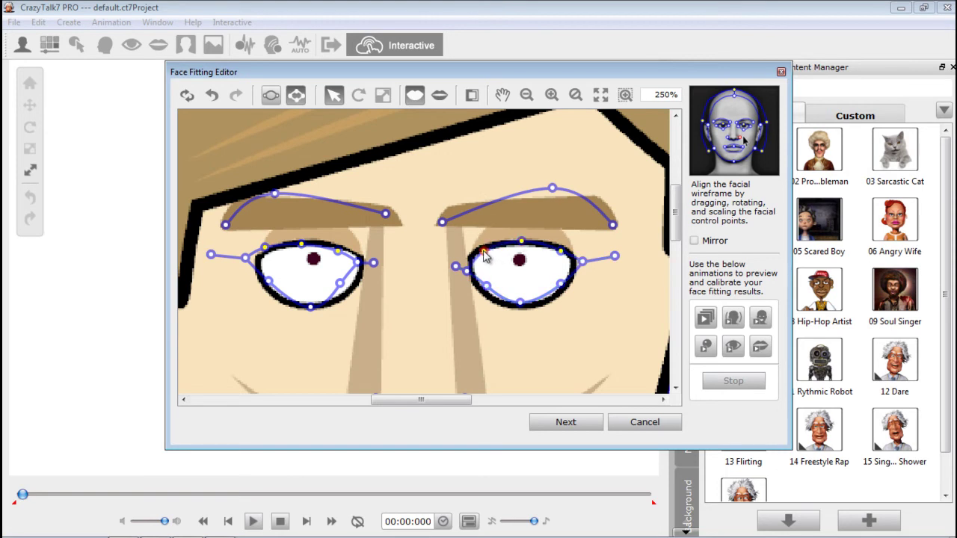
drag(486, 291, 484, 297)
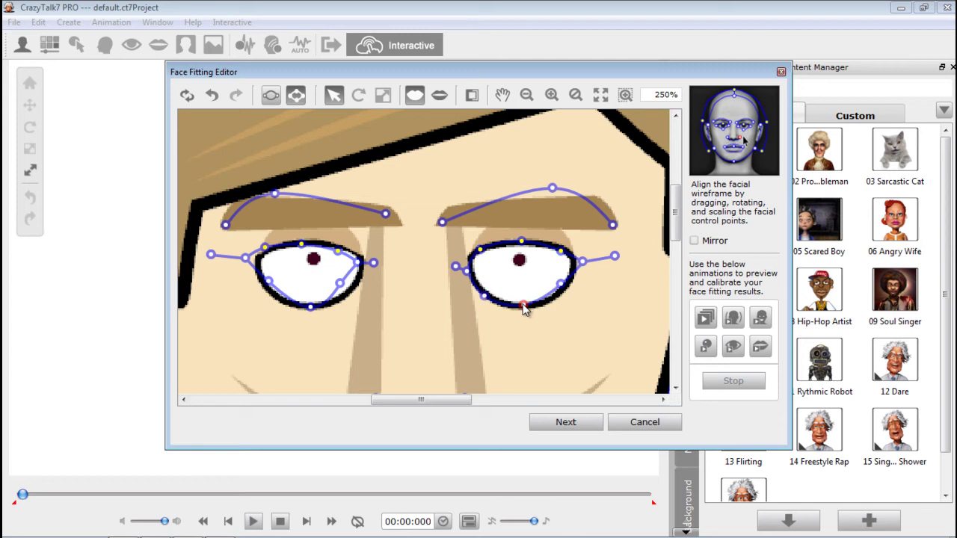
drag(561, 285, 559, 296)
click(580, 263)
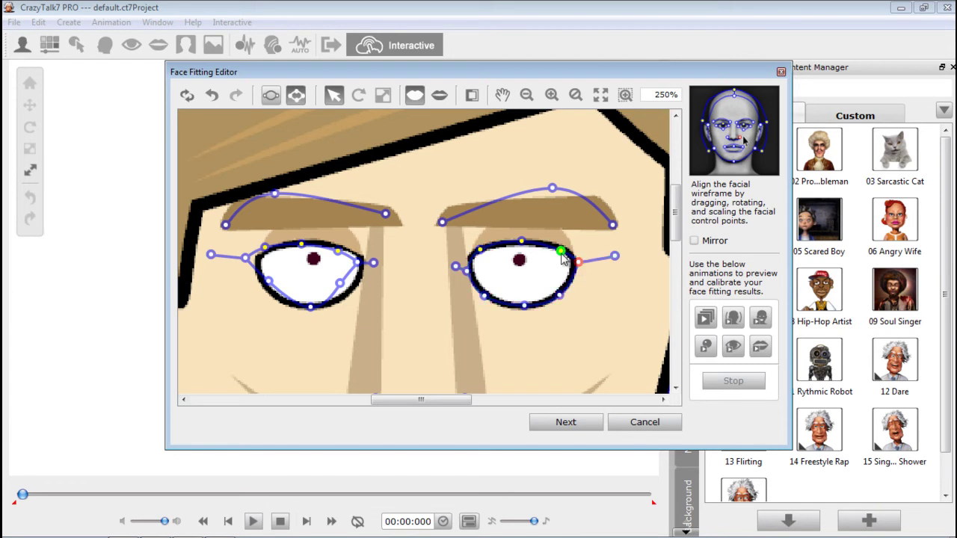
drag(615, 256, 608, 259)
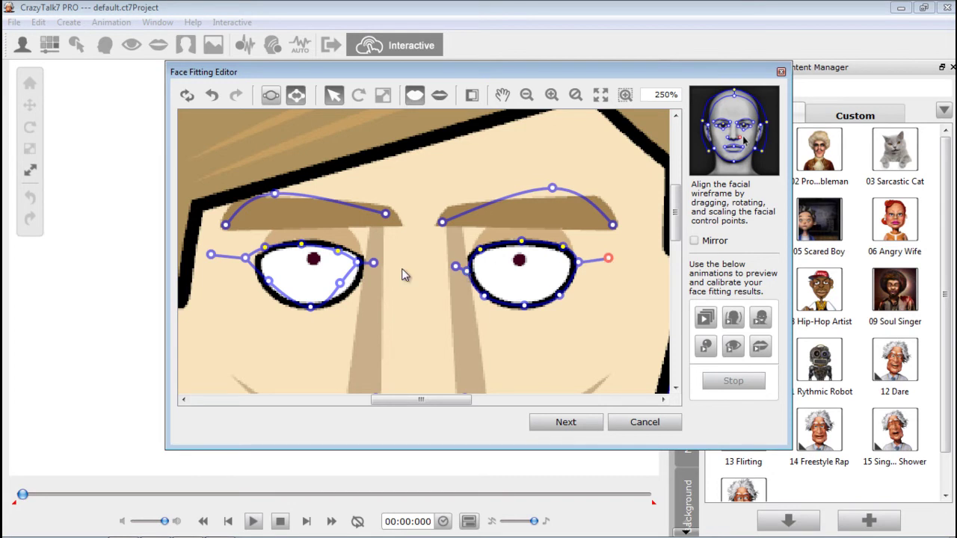
Step: Fit the eyelid and corner points to the drawn outline of the eye on the image's left side
drag(357, 262, 350, 295)
drag(268, 280, 274, 298)
drag(246, 258, 276, 244)
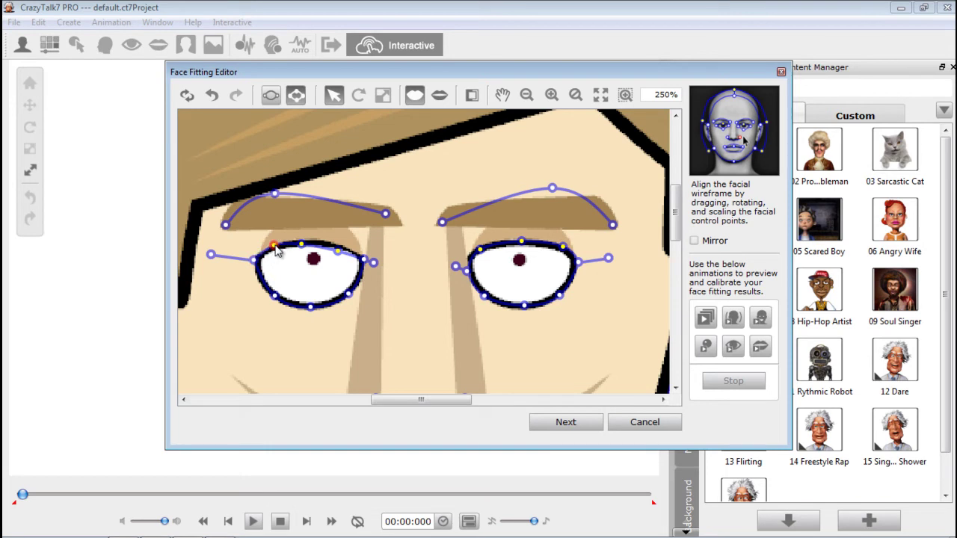
click(307, 244)
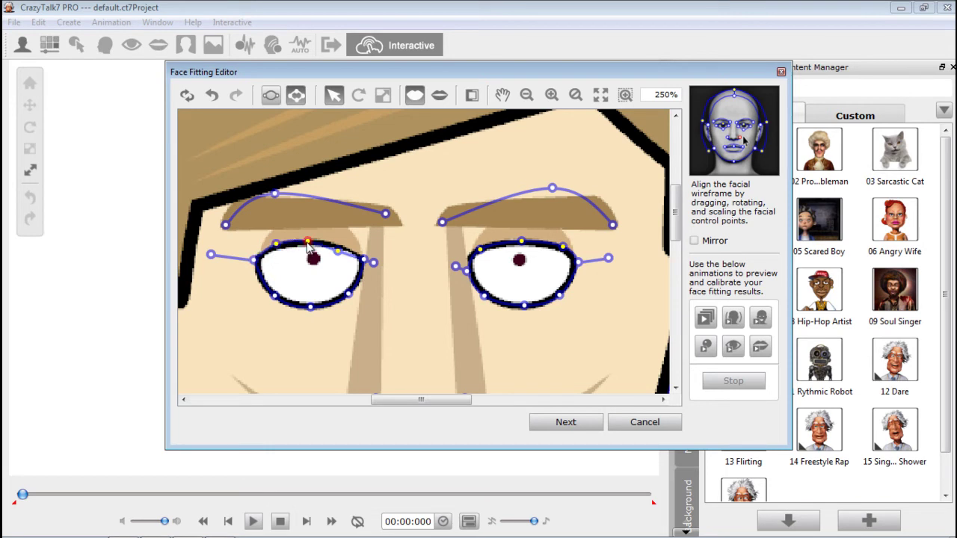
drag(338, 252, 338, 243)
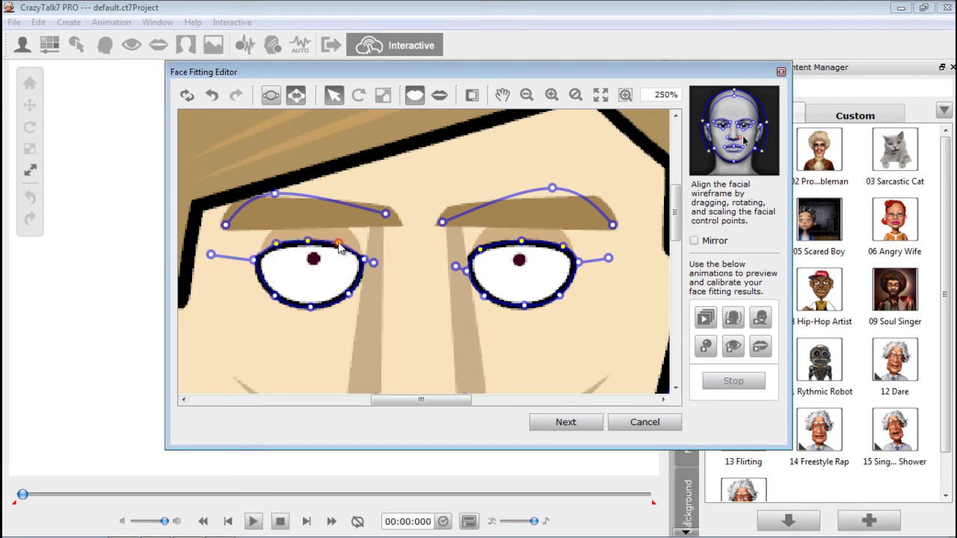
Step: Fit the wireframe's eyebrow curves to both drawn eyebrows and preview the eye calibration animation
drag(274, 201, 276, 206)
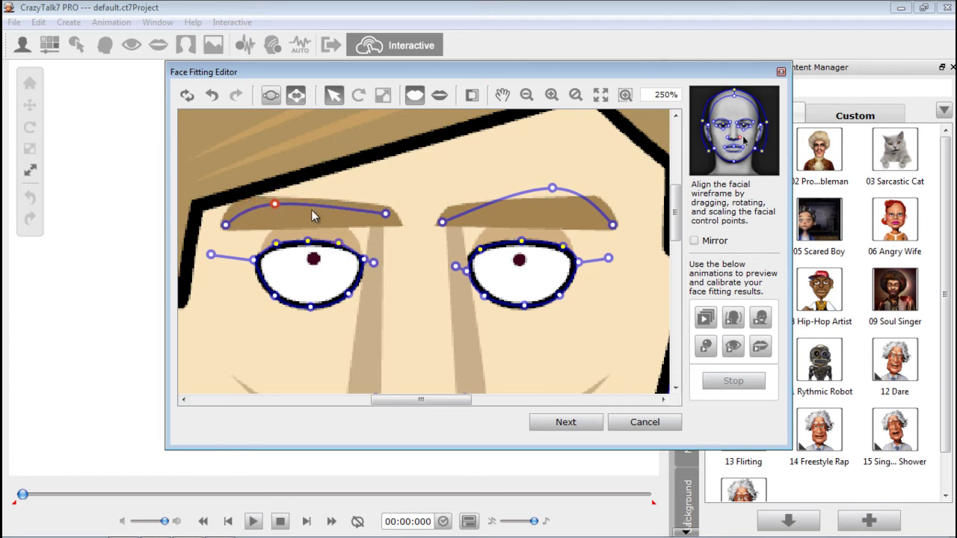
drag(385, 214, 396, 221)
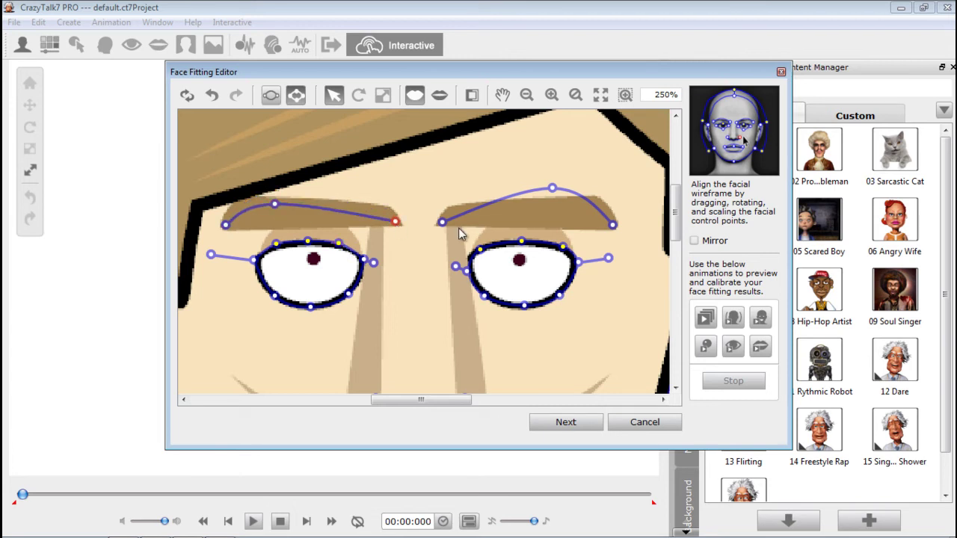
drag(552, 187, 569, 204)
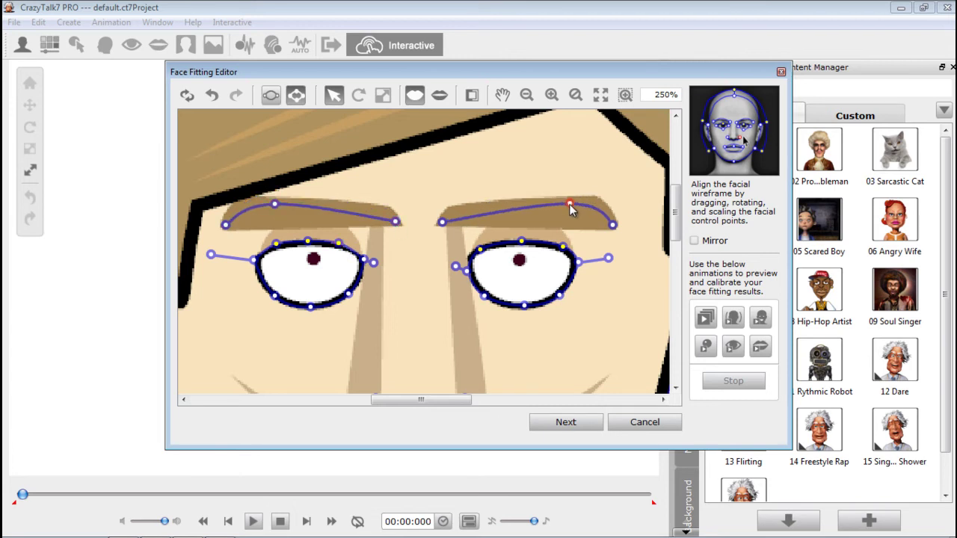
click(612, 224)
click(737, 352)
Step: Fit the nose line to the base of the nose and align the lip centre and corner points with the drawn mouth
drag(665, 221, 675, 247)
drag(390, 240, 402, 252)
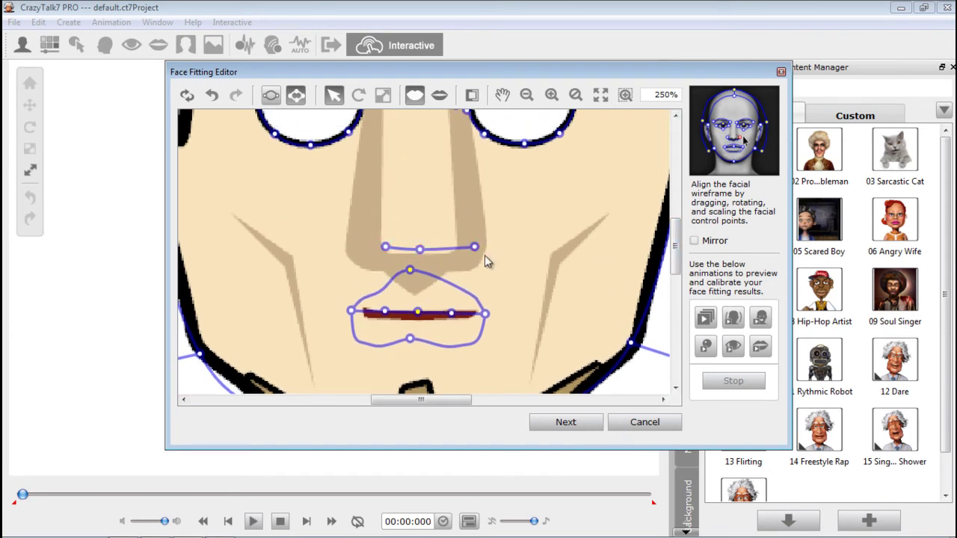
drag(477, 251, 416, 297)
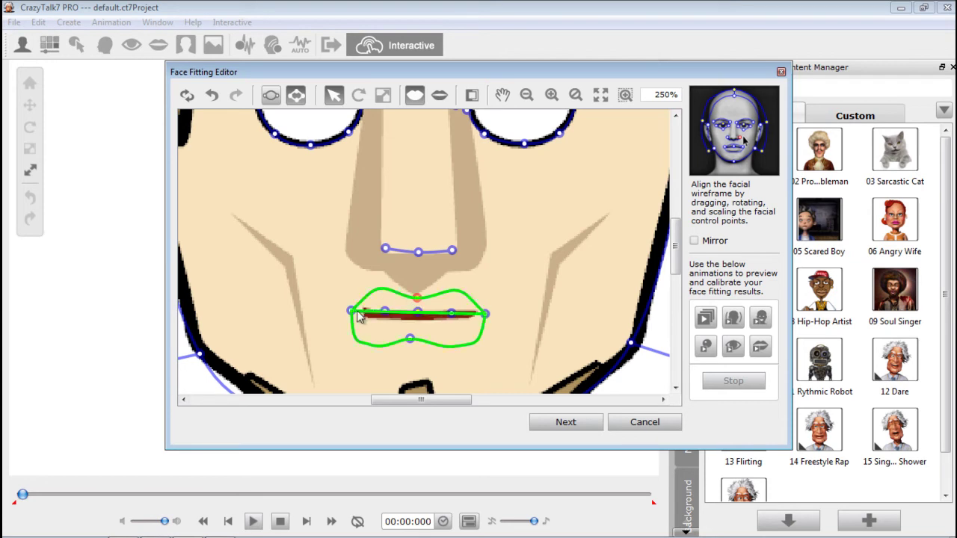
drag(355, 314, 388, 318)
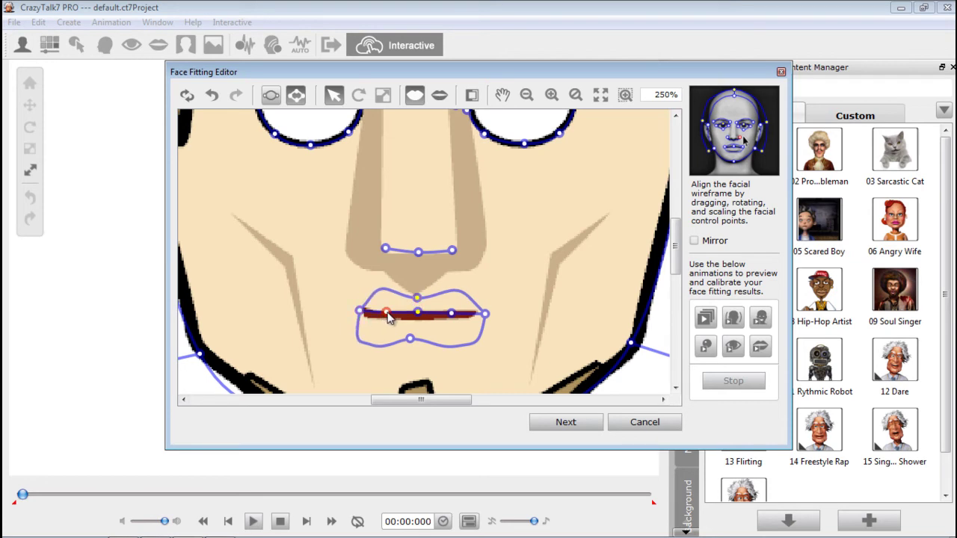
drag(485, 319, 476, 318)
drag(410, 340, 416, 334)
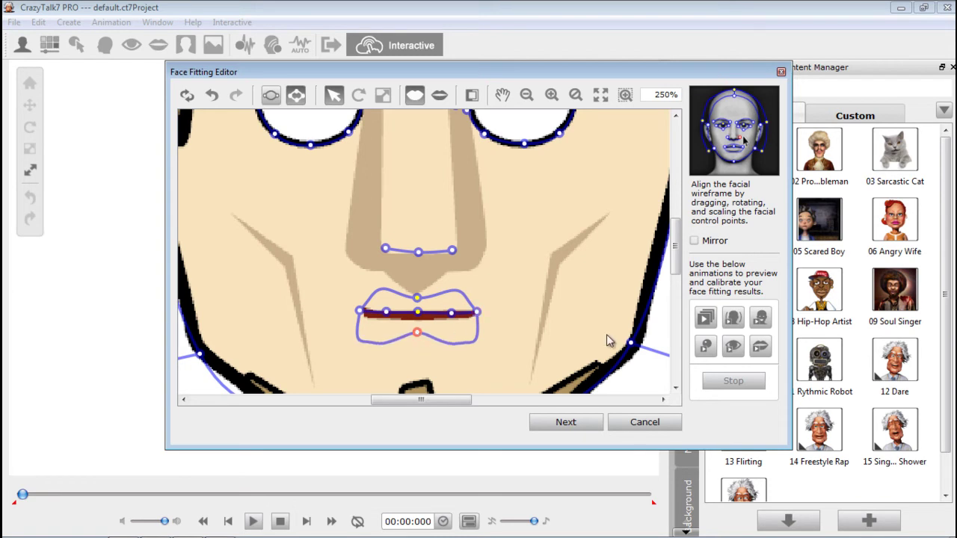
Step: Move the lower jaw points on both sides of the chin onto the outer edge of the beard outline
drag(679, 265, 678, 316)
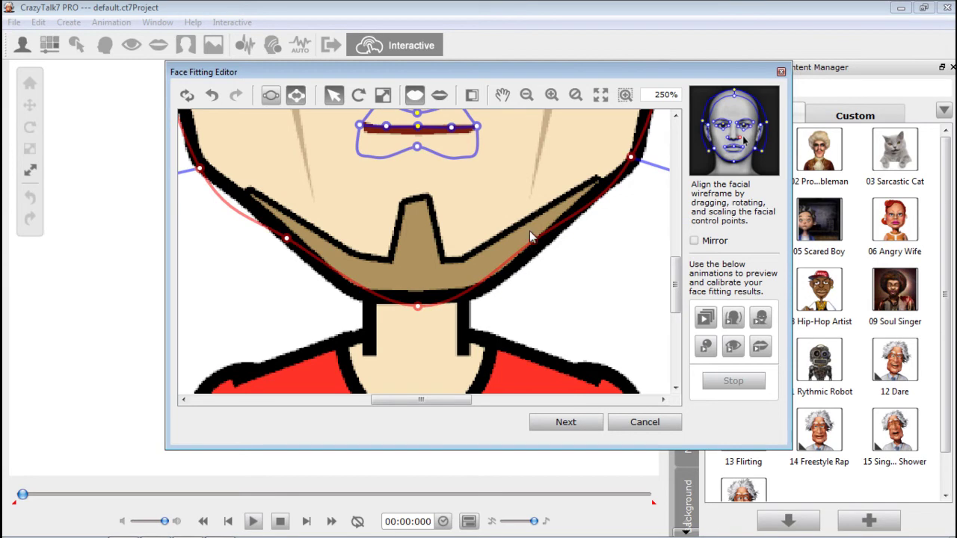
drag(531, 244, 542, 256)
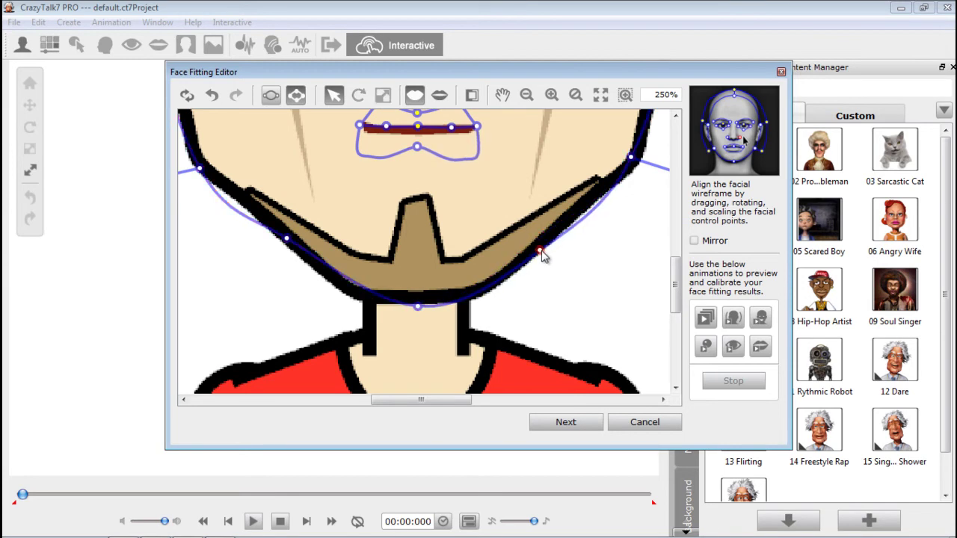
drag(286, 240, 290, 253)
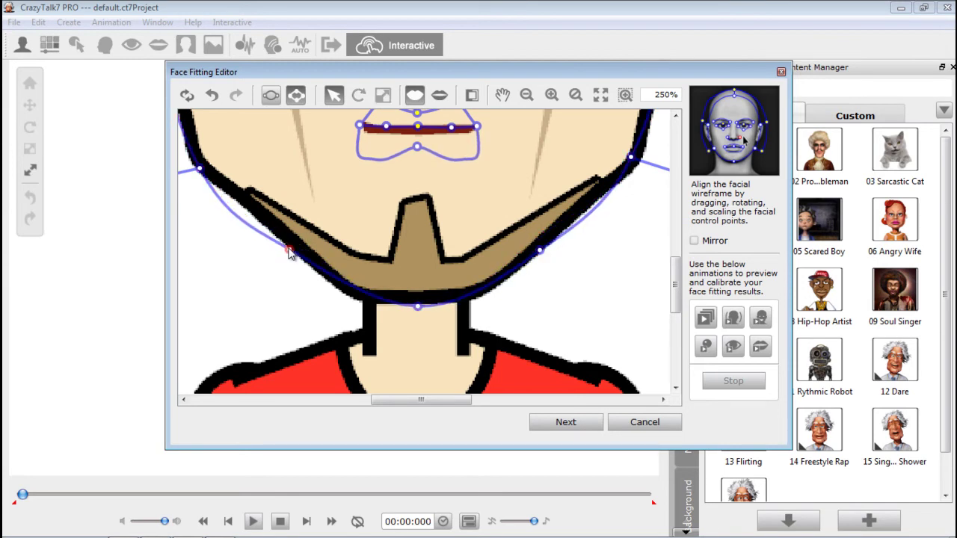
Step: Accept the fitted facial wireframe and finish the face setup with the default face orientation and face style
click(584, 422)
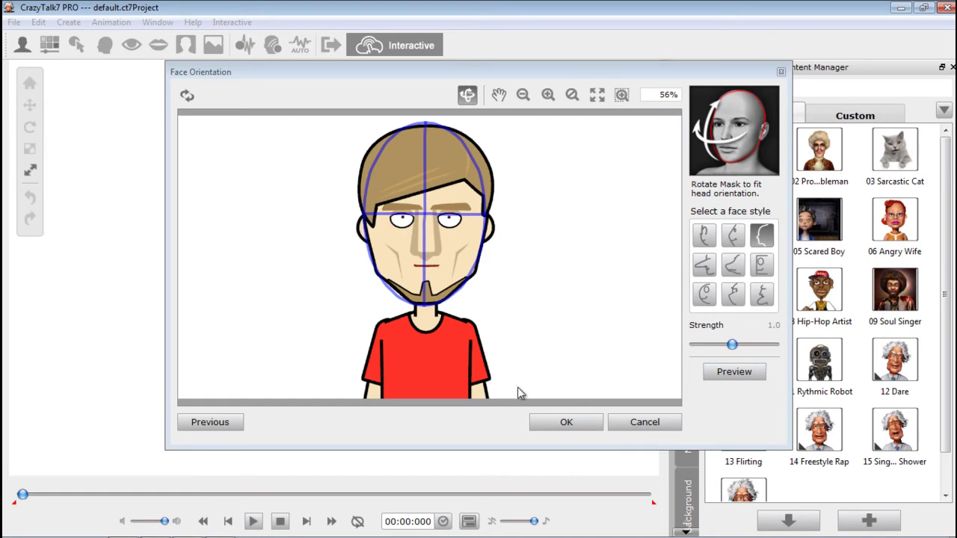
click(567, 423)
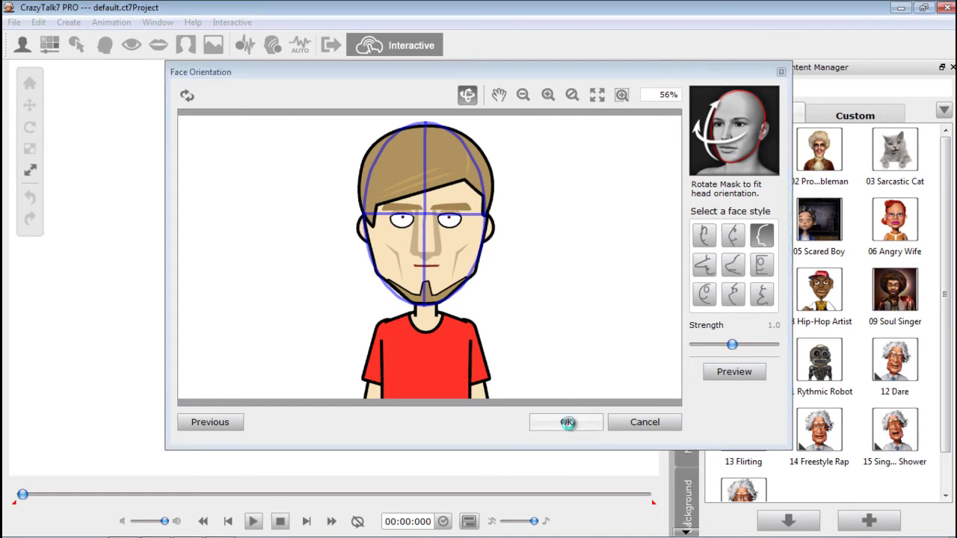
click(568, 423)
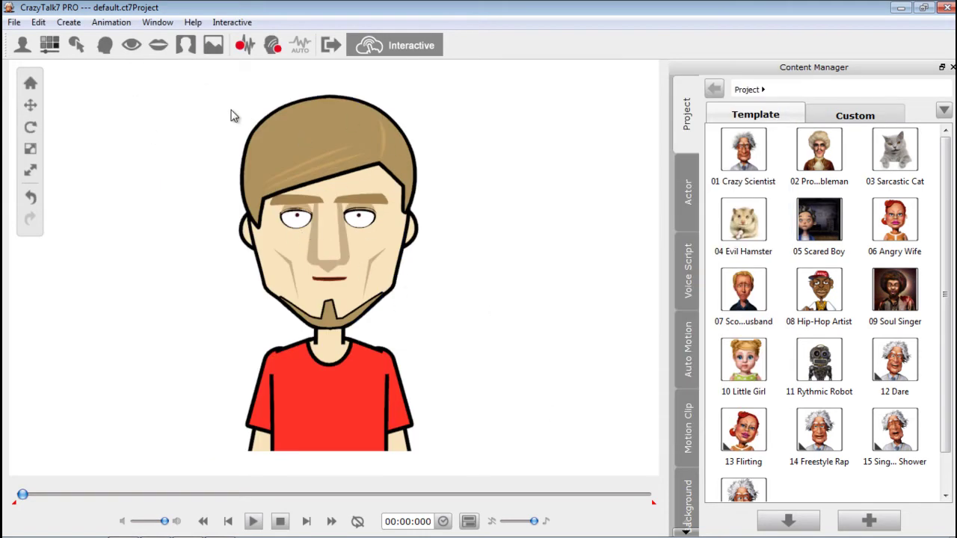
Step: Apply the Comic_06 eye template from the Comic eye collection to the character
click(132, 49)
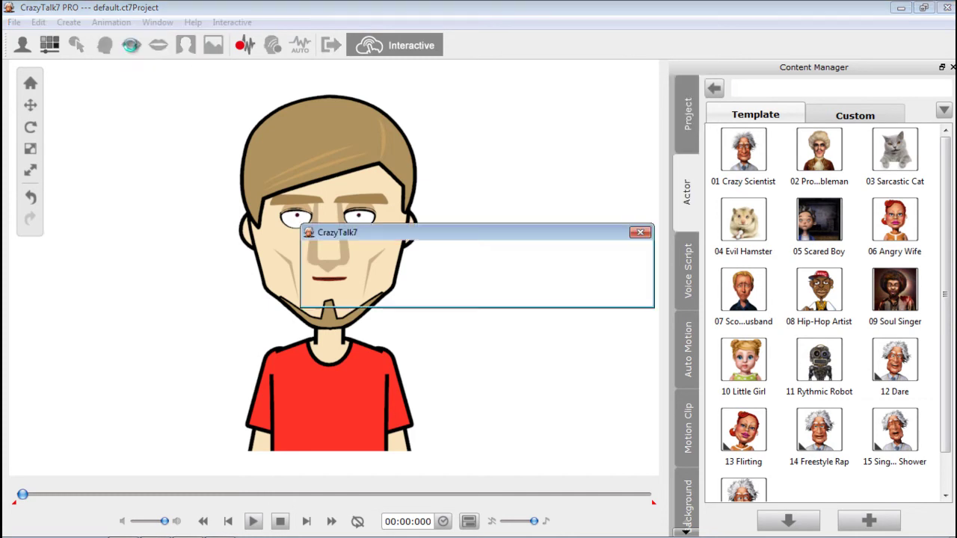
click(602, 290)
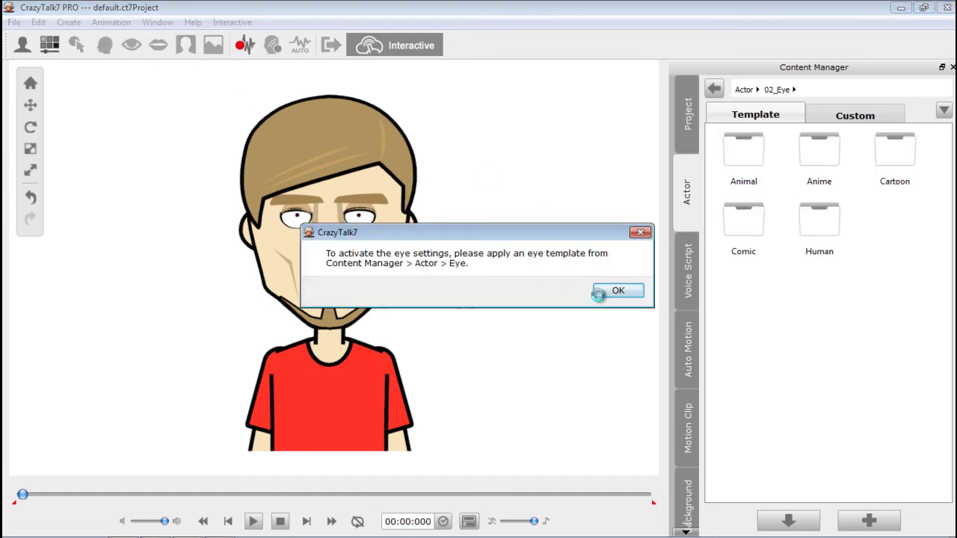
click(616, 290)
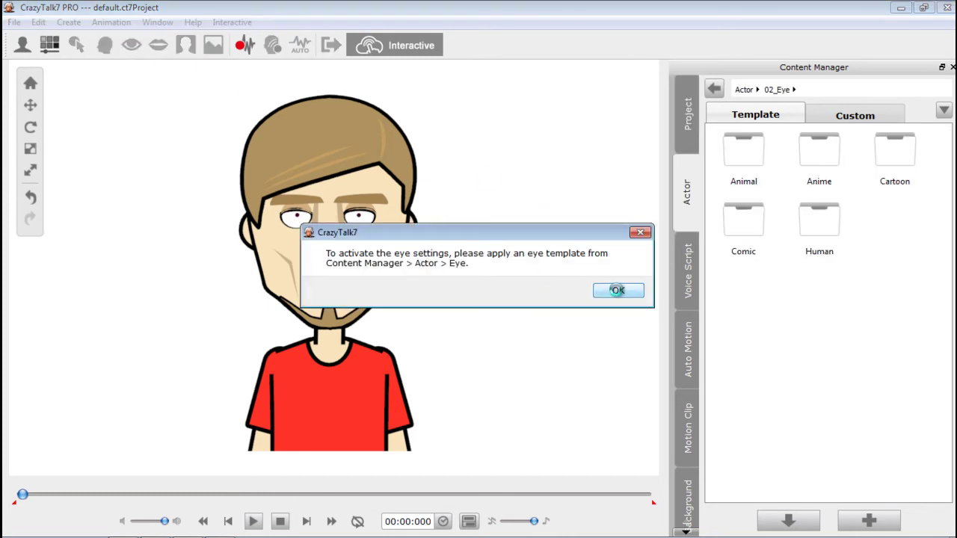
double_click(763, 235)
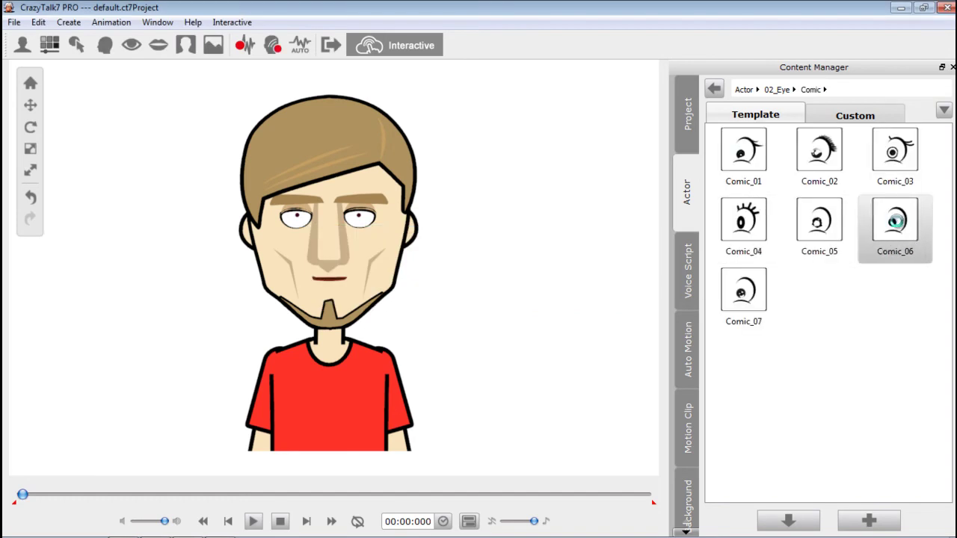
double_click(898, 227)
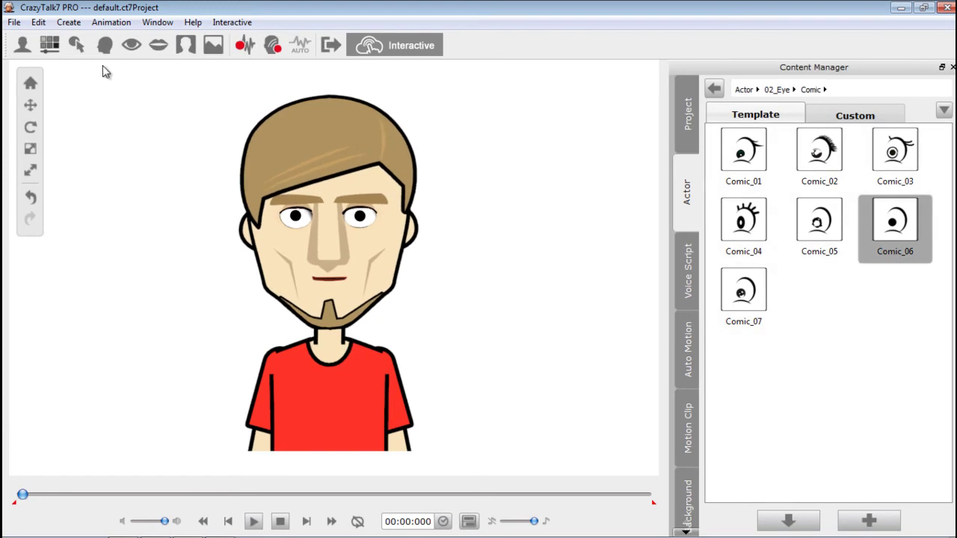
Step: Set the iris scale to 5 for both eyes in the eye settings
click(131, 46)
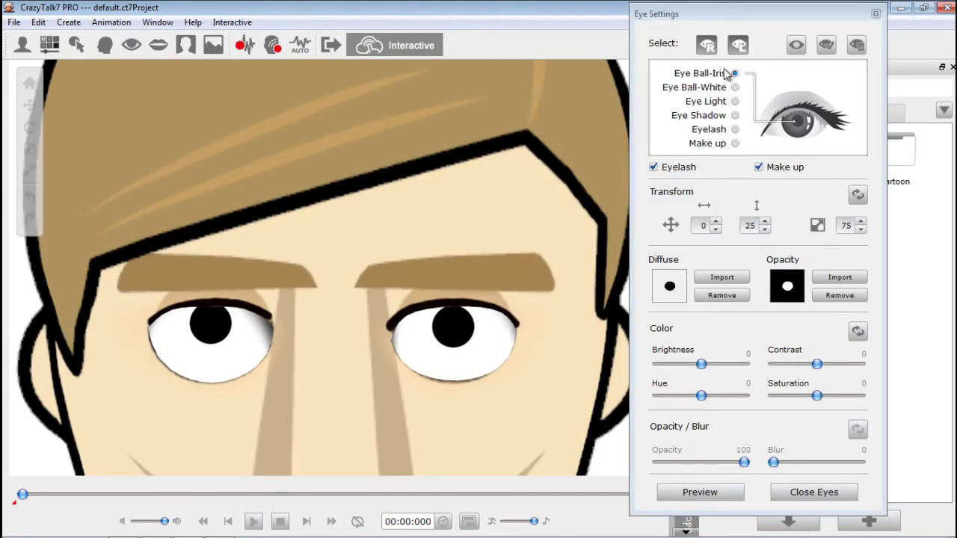
double_click(853, 225)
text(5)
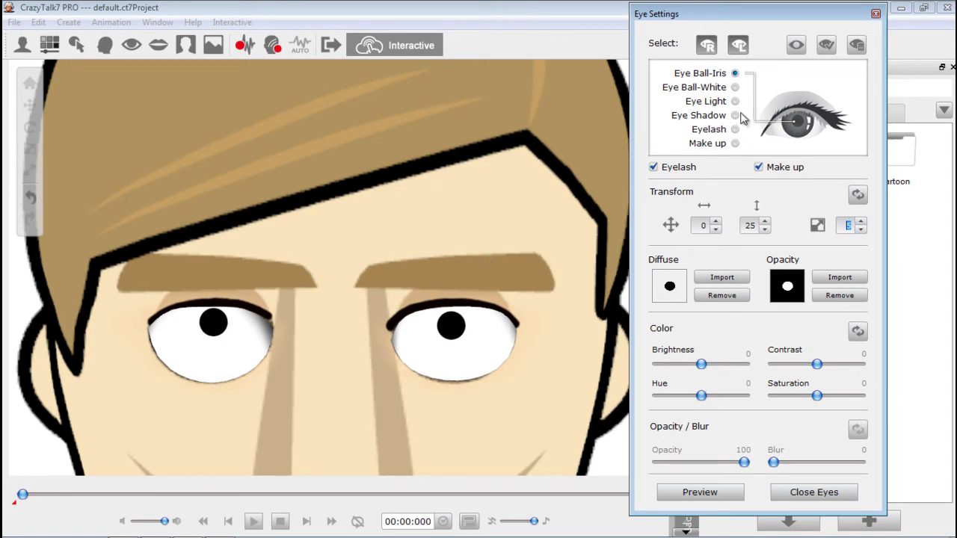
Step: Compare the eyes with make up and eyelashes turned off and on, keep both enabled, and close the eye settings
click(759, 169)
click(760, 168)
click(759, 168)
click(760, 168)
click(653, 167)
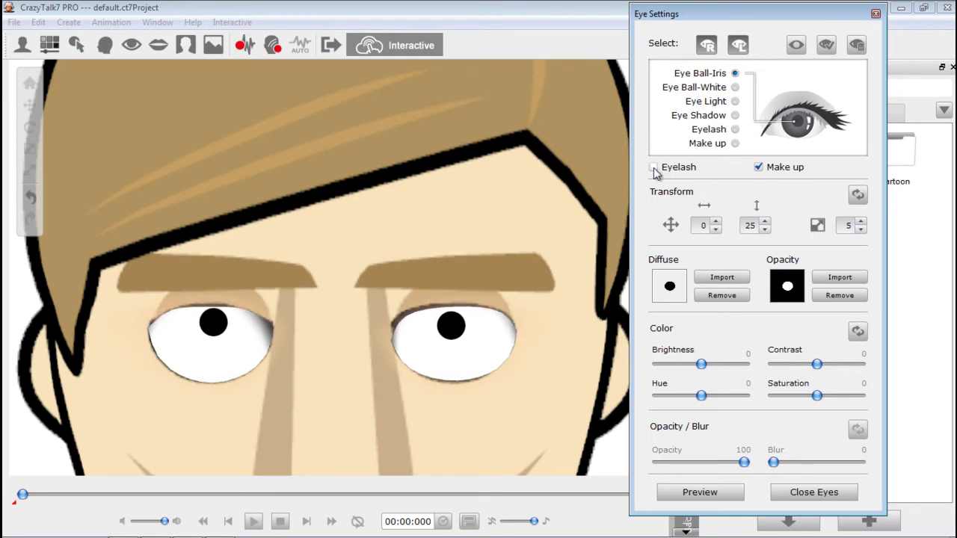
click(654, 167)
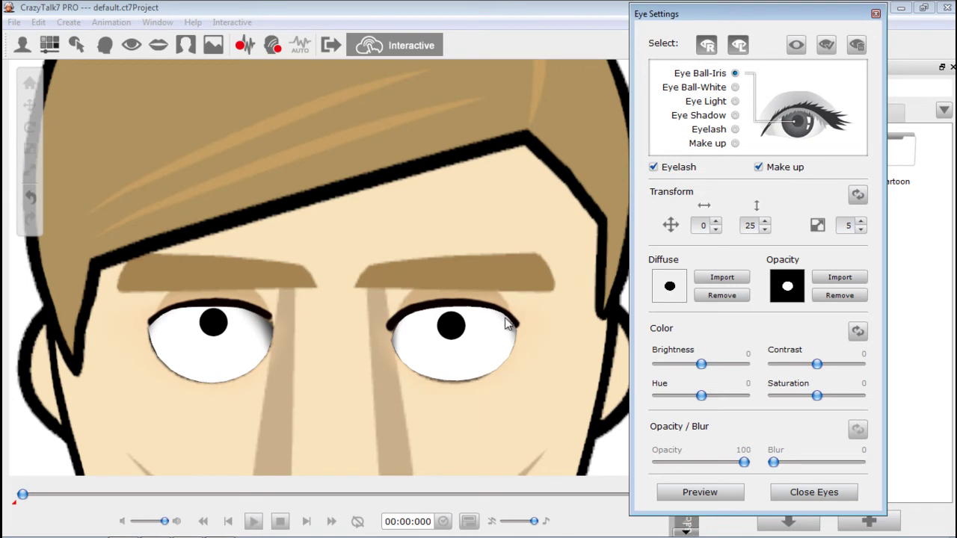
click(875, 14)
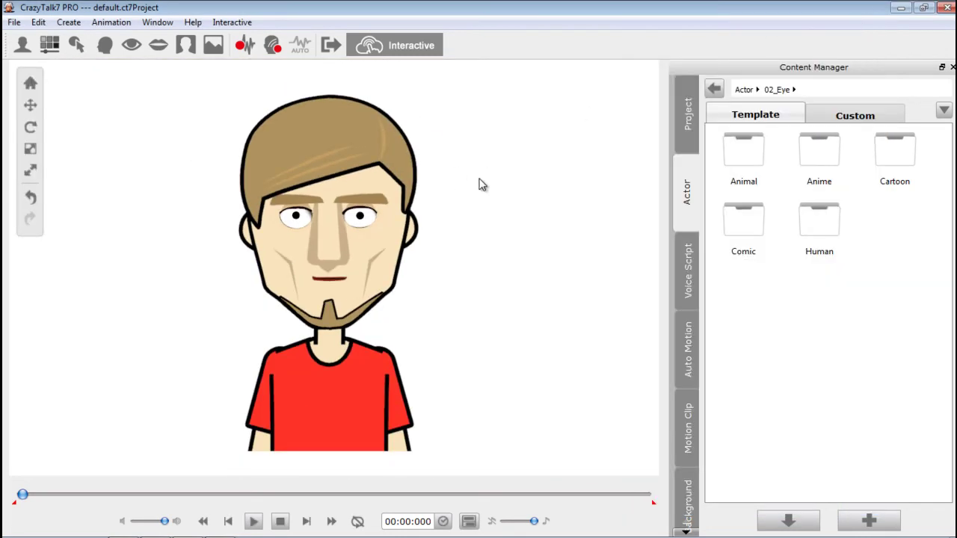
Step: Apply the 26_Comic B teeth template to the character and close the teeth settings
click(159, 45)
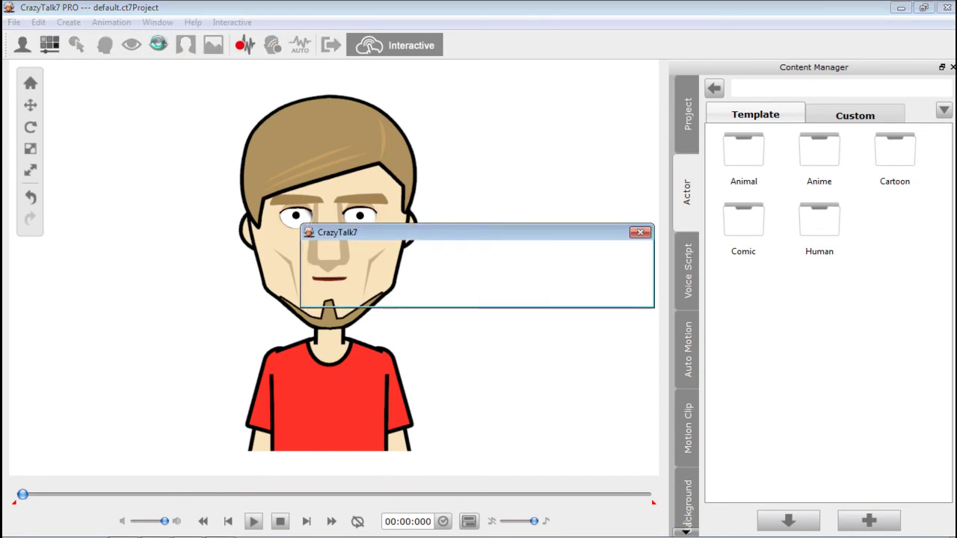
click(618, 290)
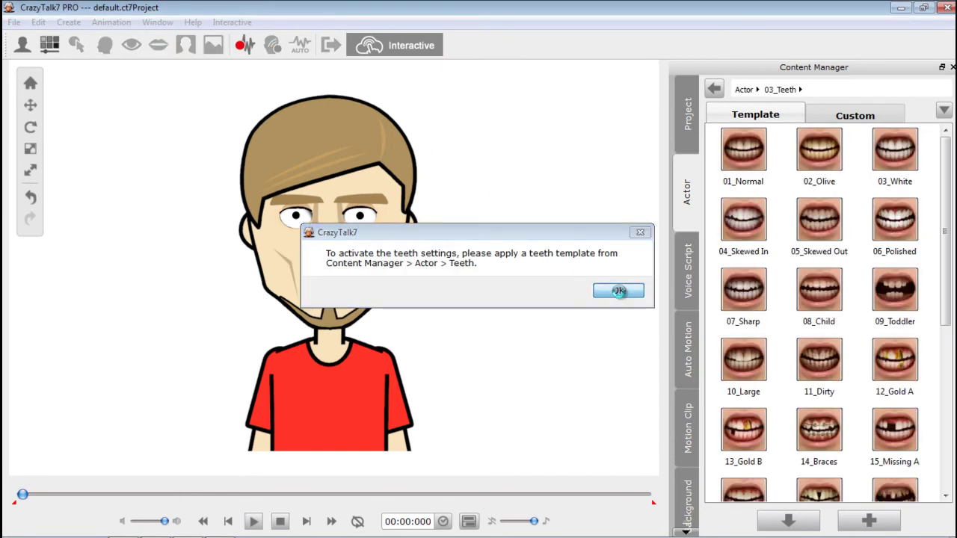
double_click(742, 217)
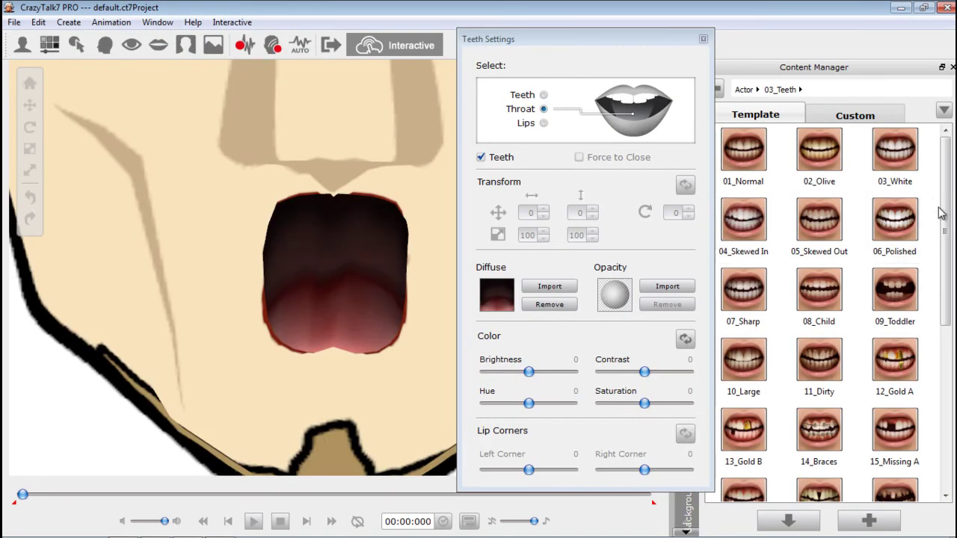
drag(944, 198, 945, 363)
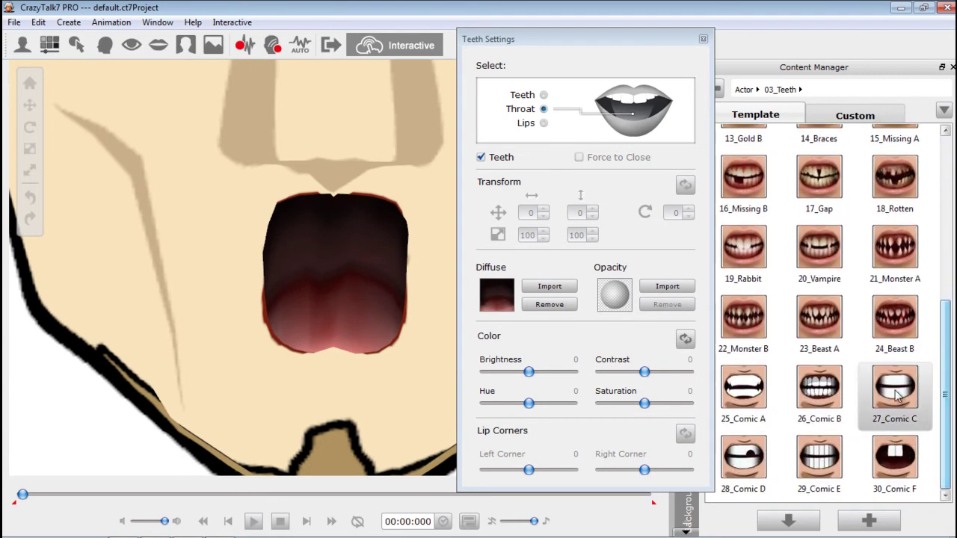
double_click(820, 396)
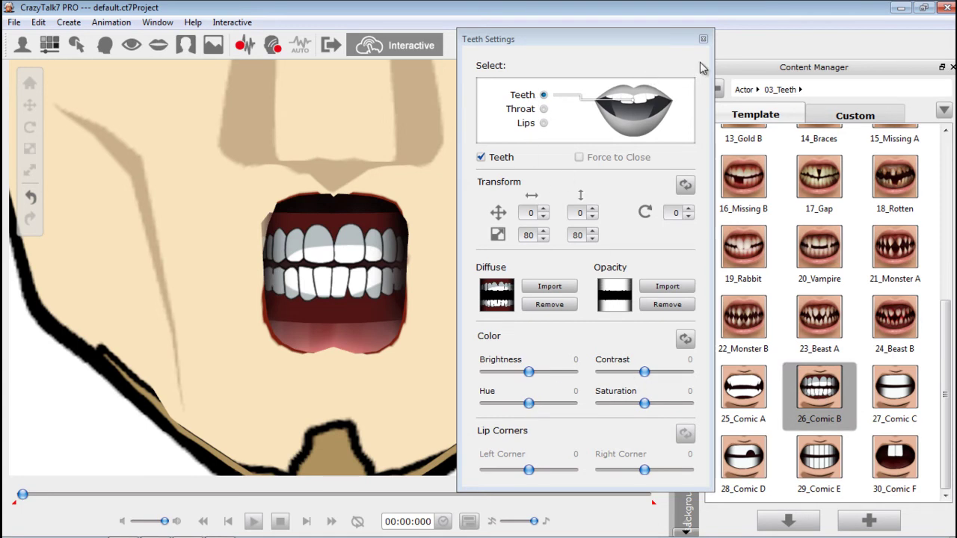
click(703, 39)
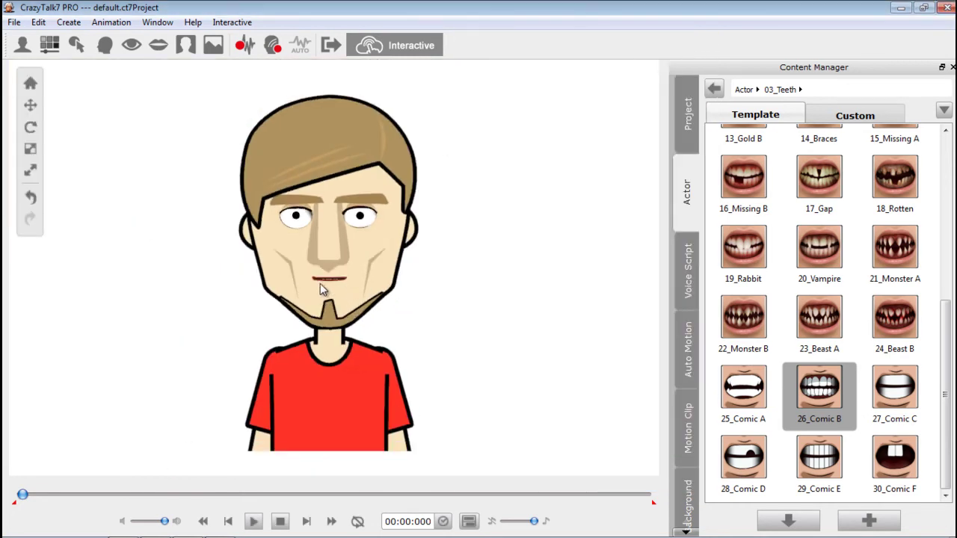
Step: Play the character's animation to check the new eyes and mouth, and stop the playback
click(252, 521)
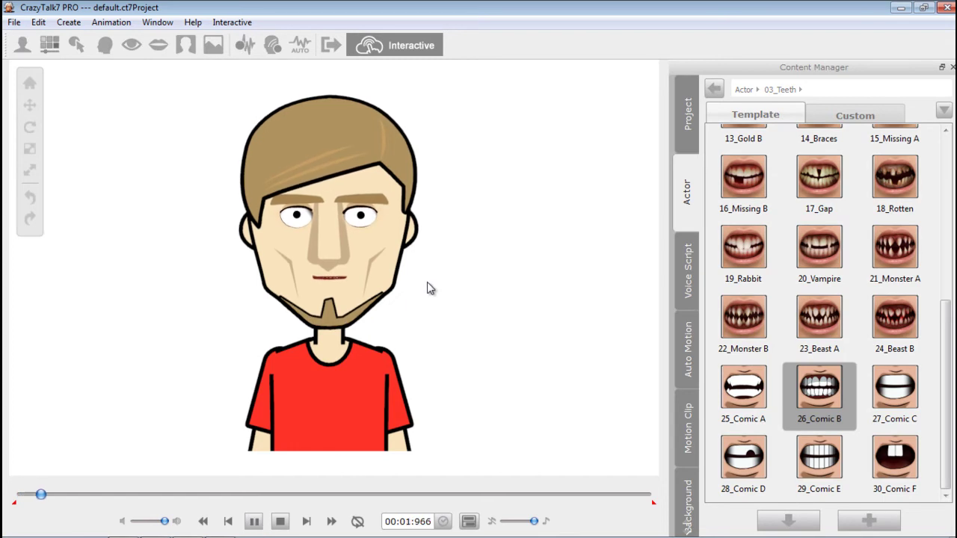
click(281, 521)
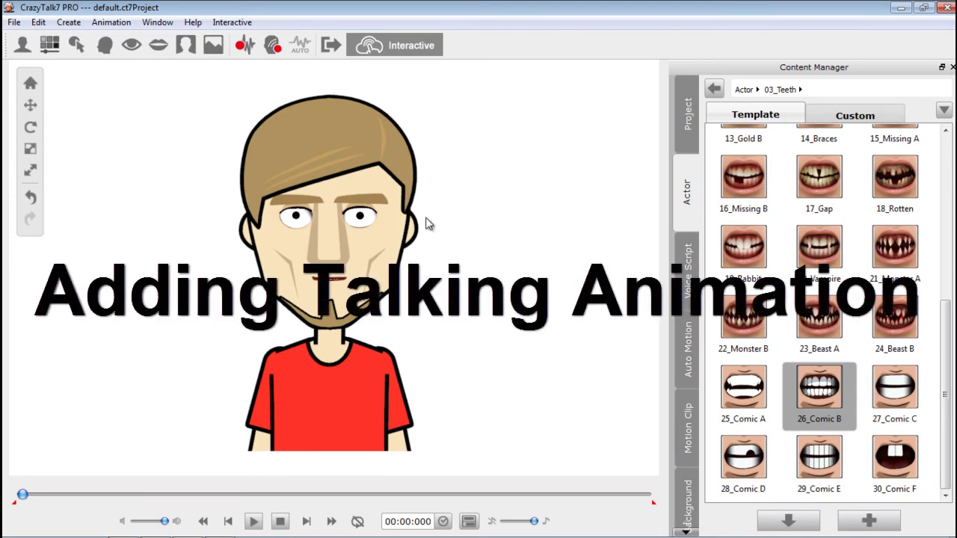
Step: Import the Saul_Happy audio file as the character's voice with Talk Mode auto motion, and stop the playback
click(245, 46)
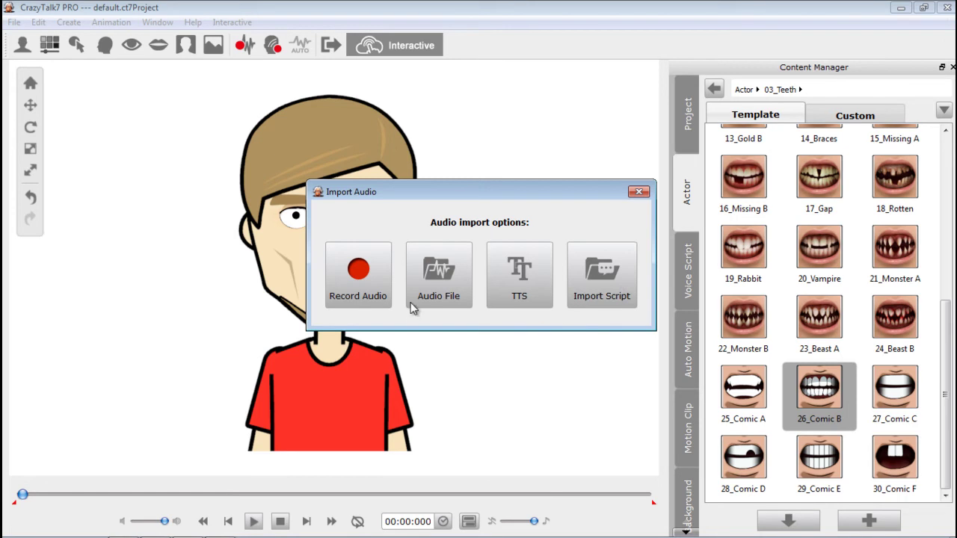
click(435, 278)
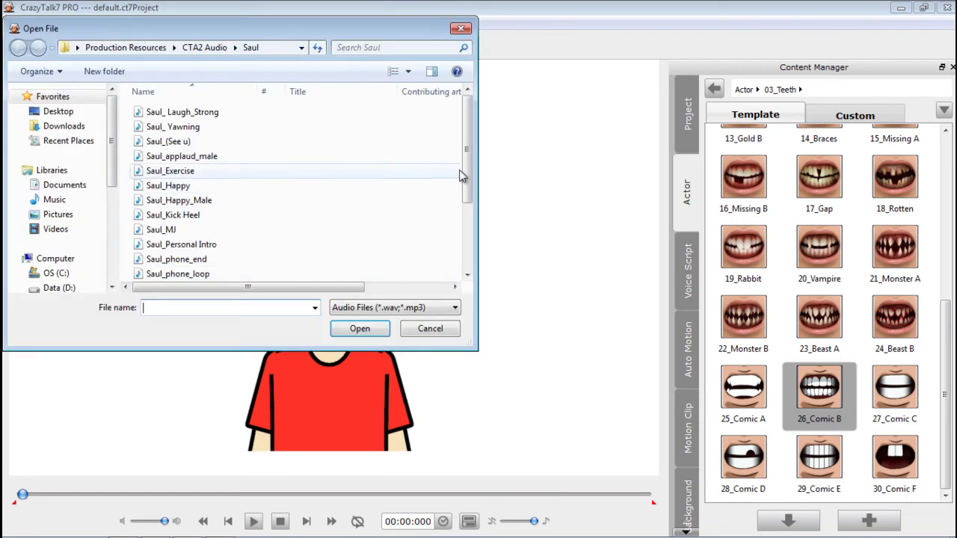
click(175, 186)
click(360, 328)
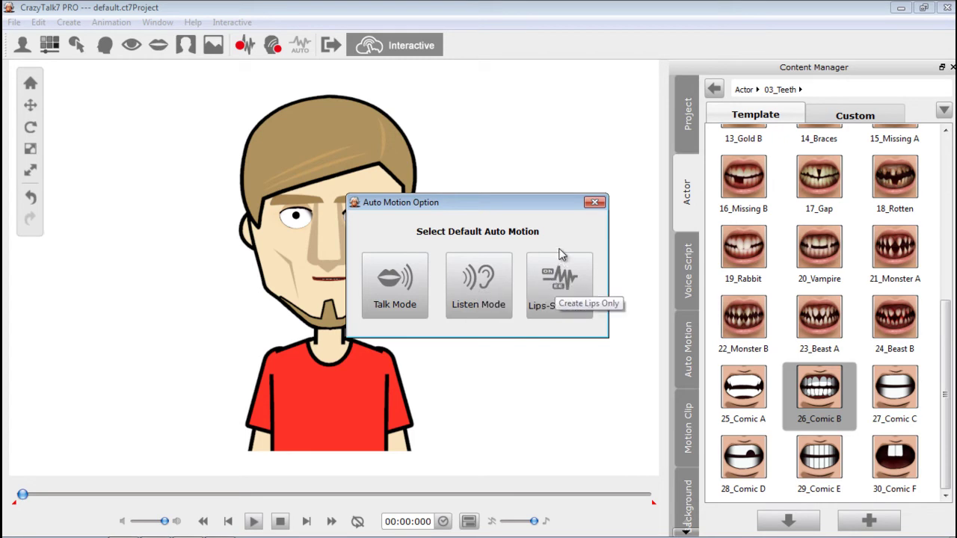
click(400, 287)
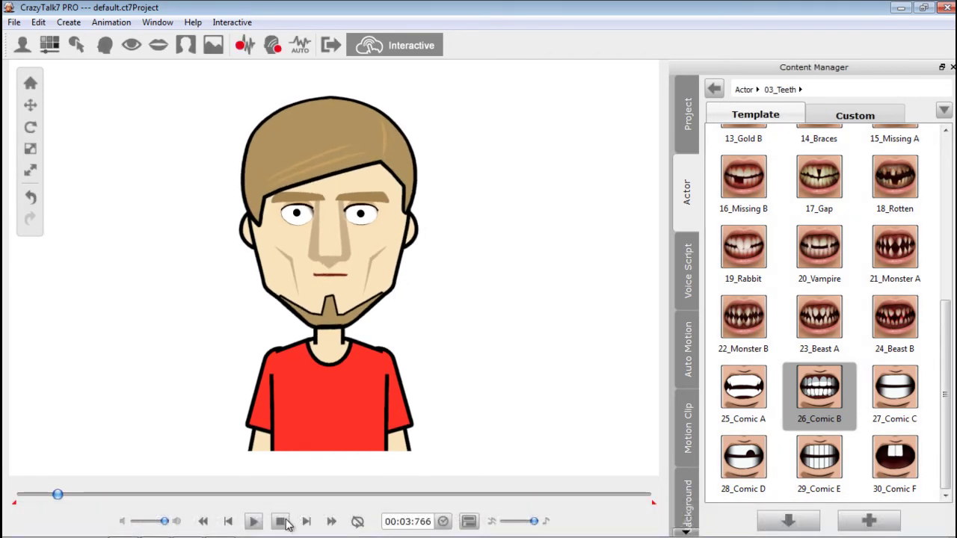
click(281, 522)
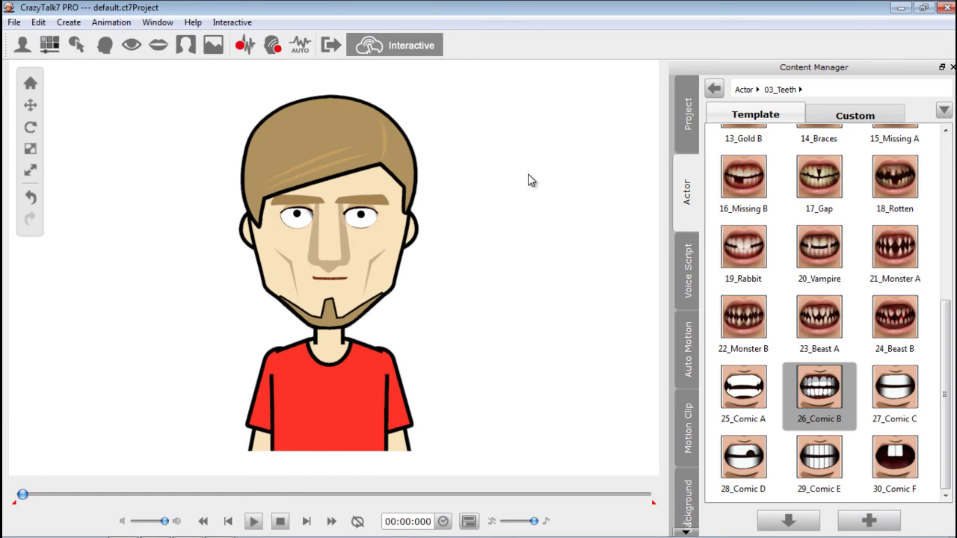
Step: Show the timeline, expand the voice track's lip keys, and inspect the mouth shapes up to frame 46
key(F3)
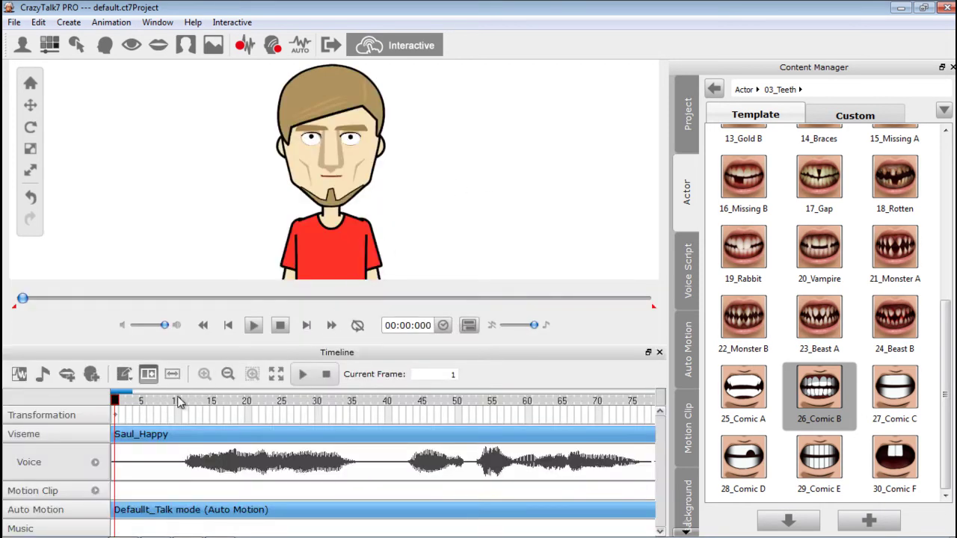
click(96, 463)
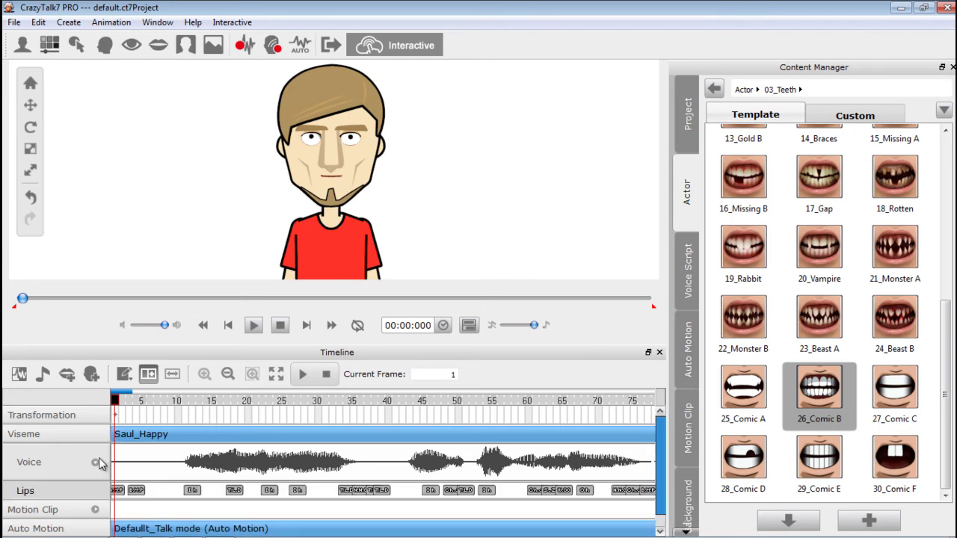
click(193, 490)
click(234, 491)
click(270, 491)
click(298, 491)
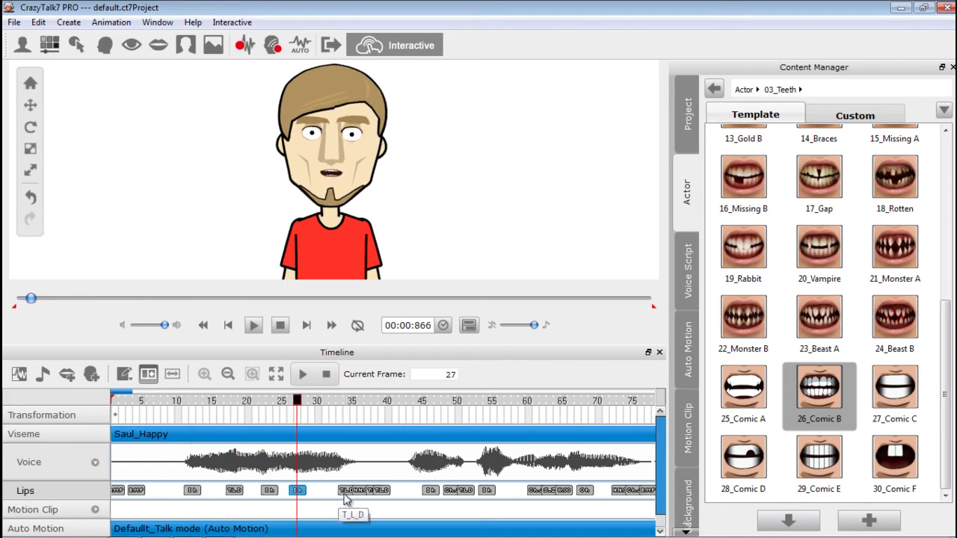
click(431, 491)
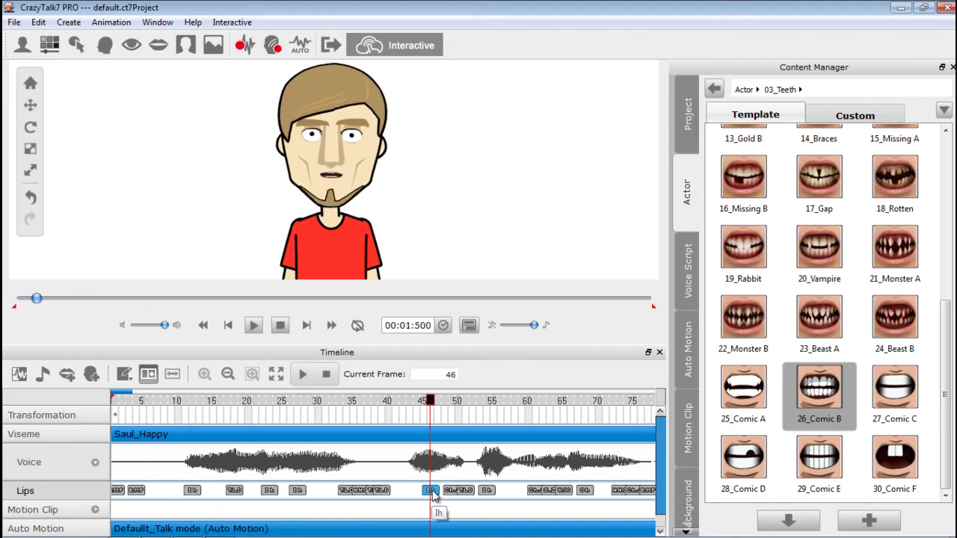
Step: Try other mouth shapes on the lip key at frame 46, restore Ih, and set its expressiveness to 79
double_click(432, 492)
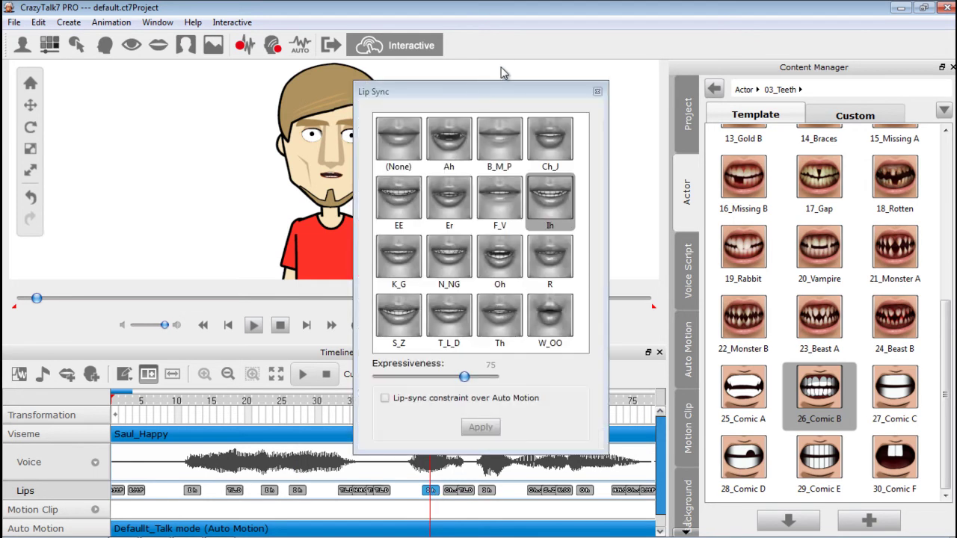
drag(555, 105, 765, 104)
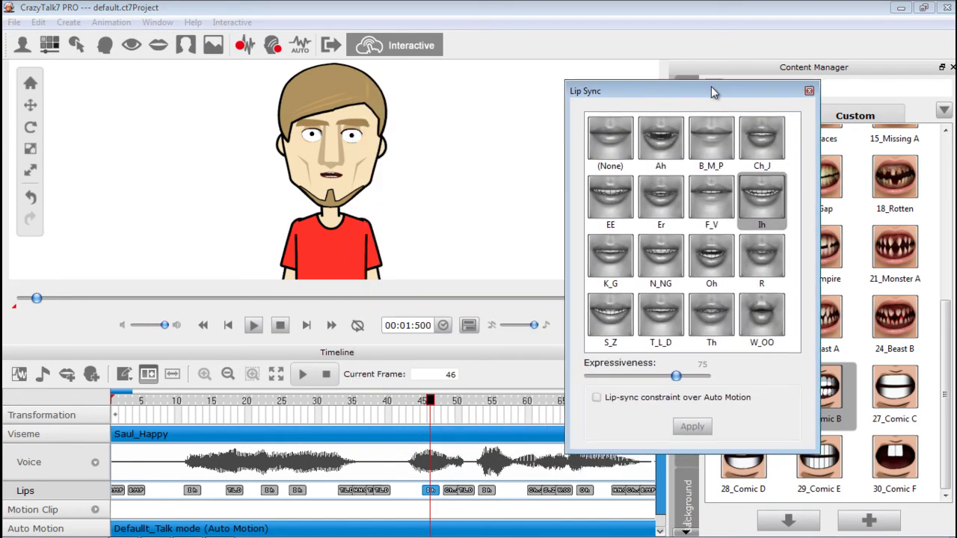
click(772, 316)
click(713, 196)
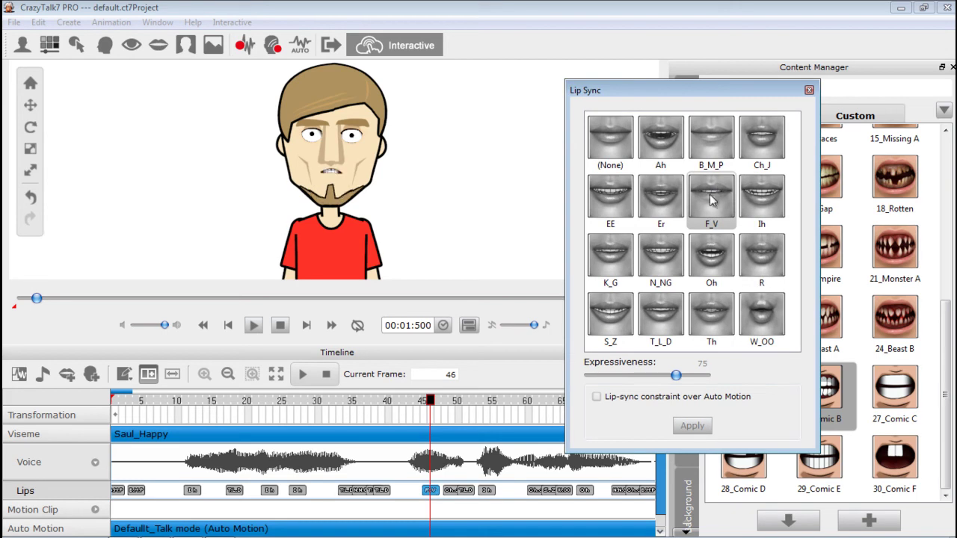
click(718, 143)
click(750, 194)
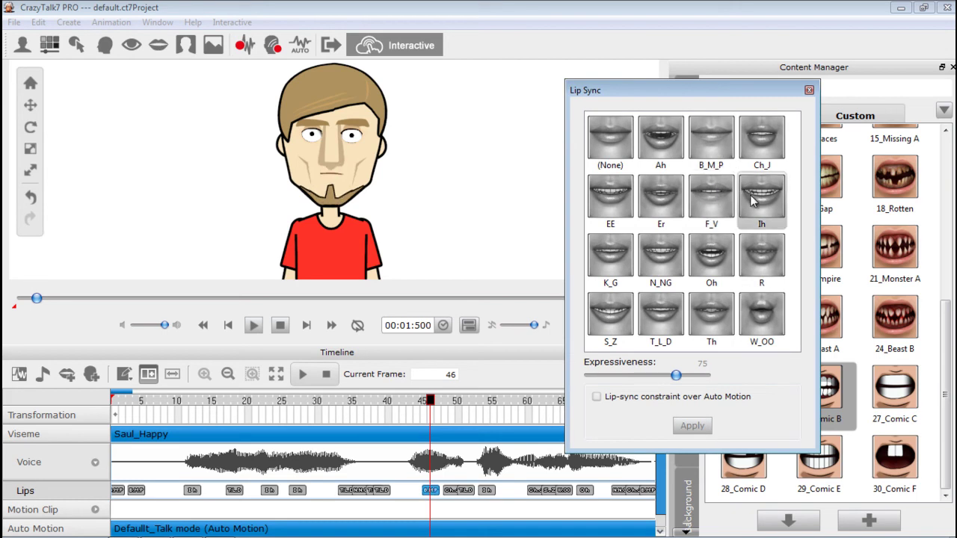
mouse_move(676, 375)
mouse_down()
mouse_move(624, 375)
mouse_move(699, 375)
mouse_move(690, 384)
mouse_move(702, 384)
mouse_move(681, 383)
mouse_up()
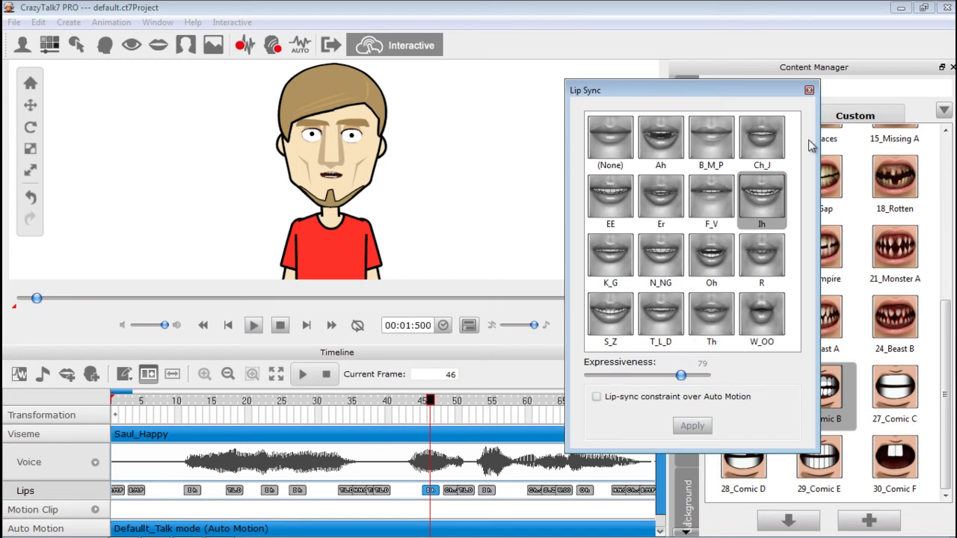
click(808, 91)
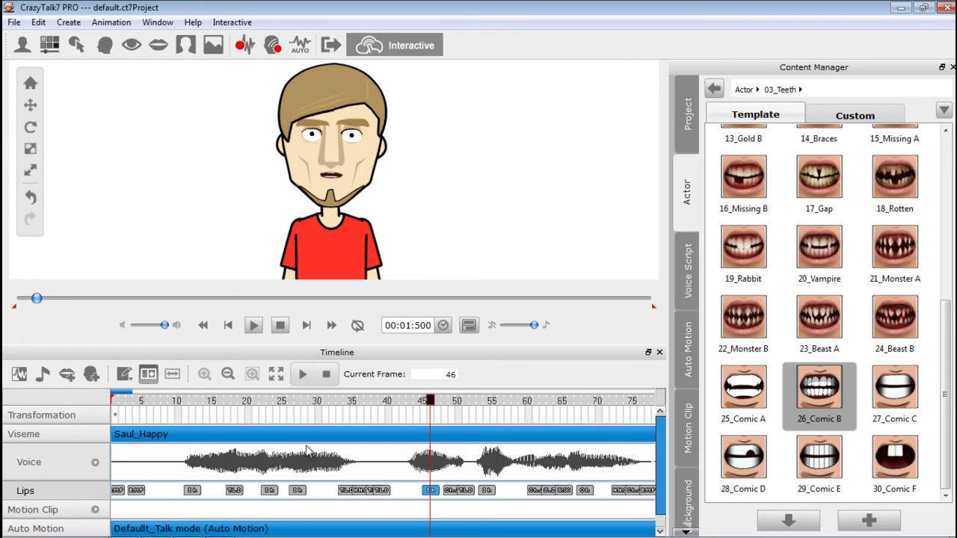
Step: Play the Saul_Happy lip-sync animation from the first frame, stop it, and return to the start
drag(133, 391, 116, 410)
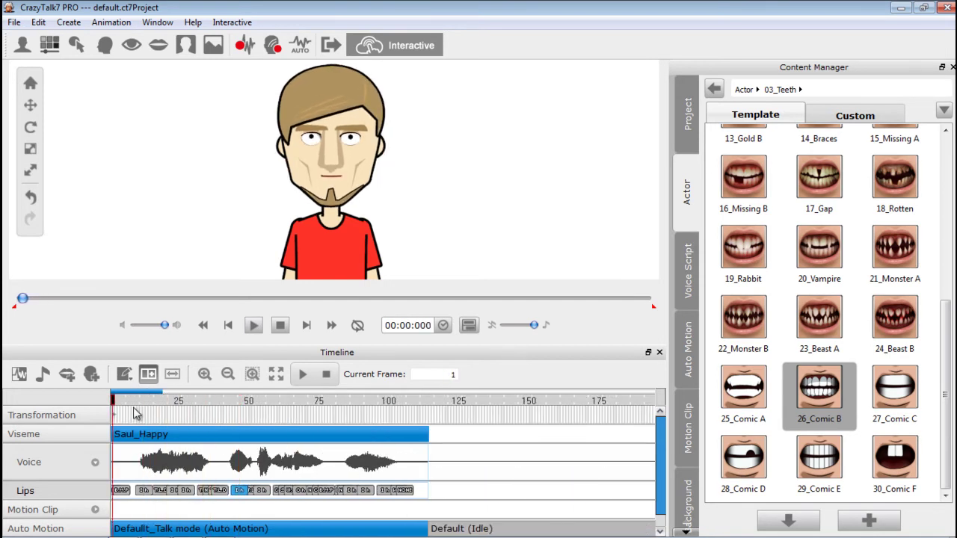
key(space)
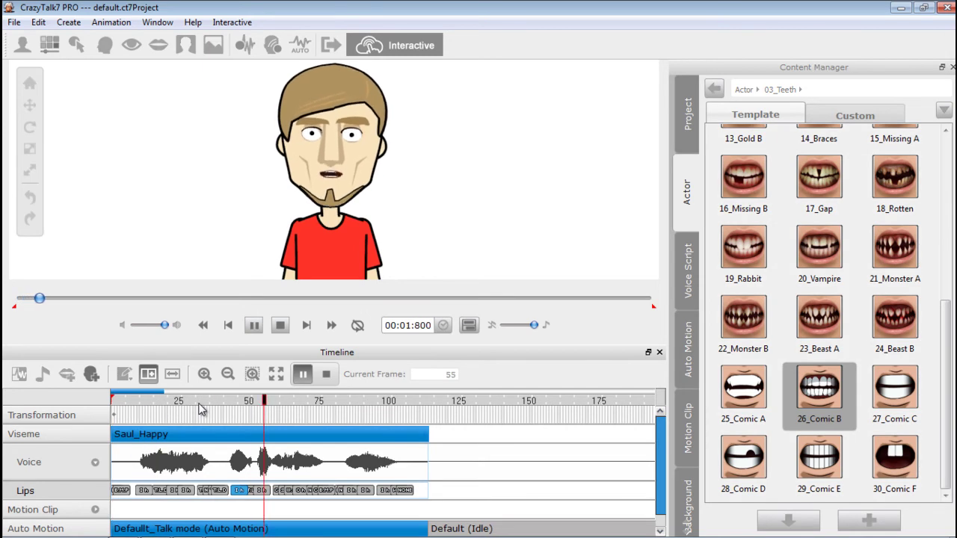
key(space)
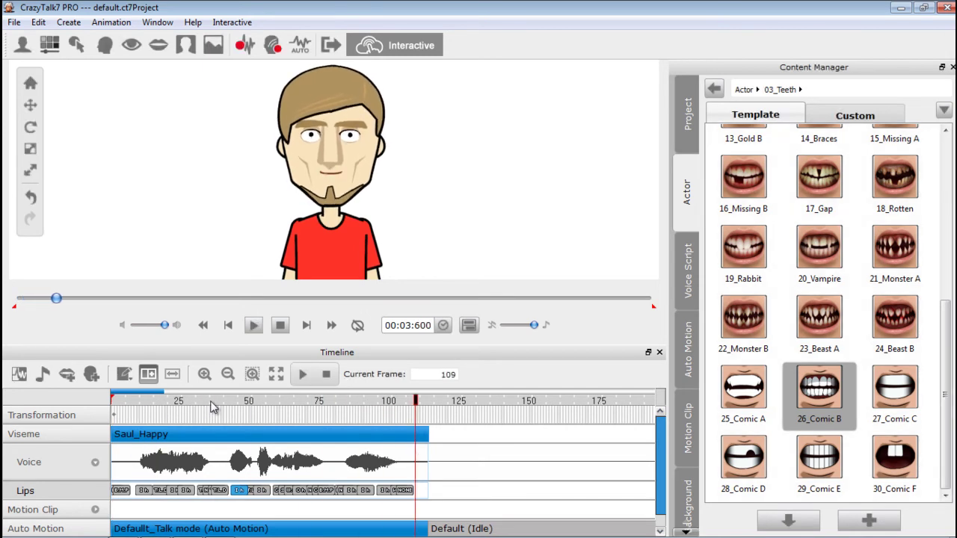
drag(157, 403, 117, 401)
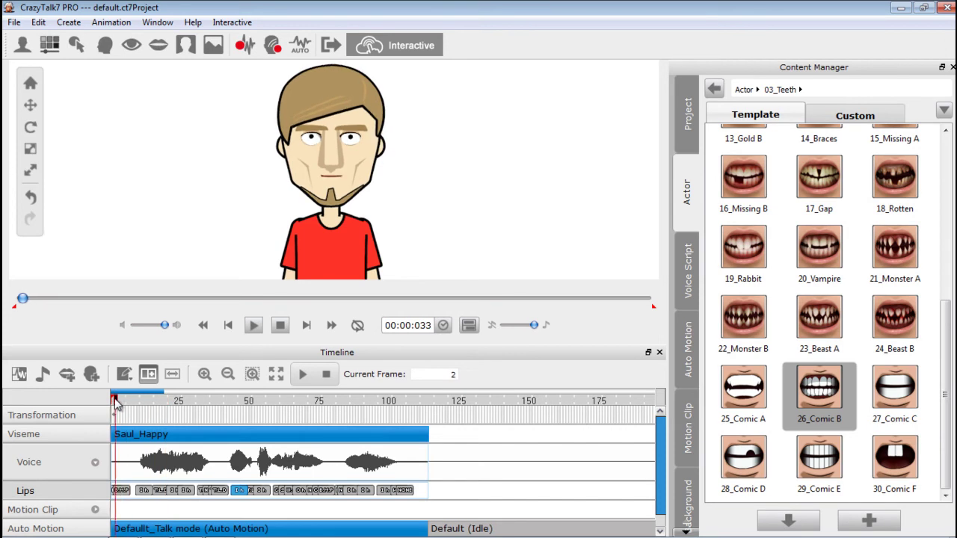
Step: Open Face Puppet, choose the second full face control preset, and preview its effect on the character
click(274, 46)
drag(632, 46, 617, 154)
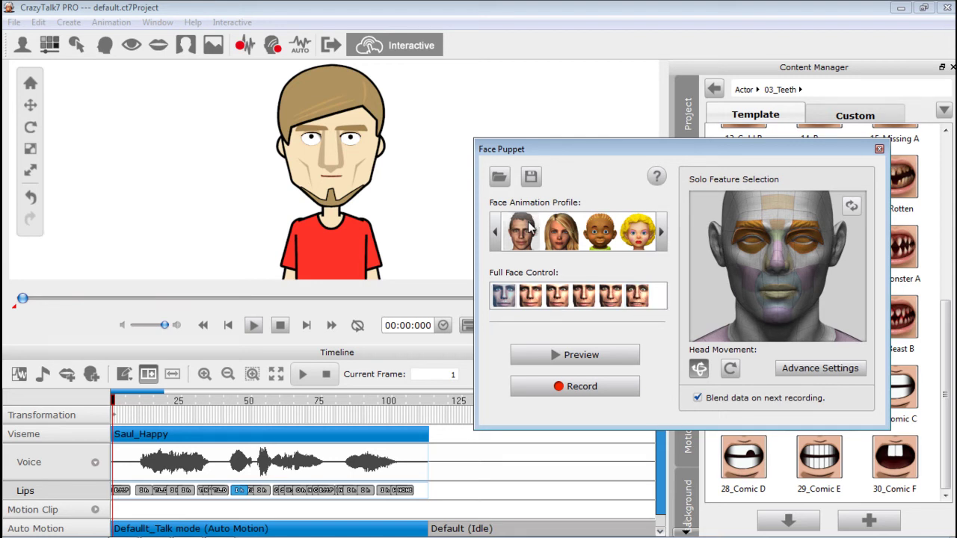
click(533, 298)
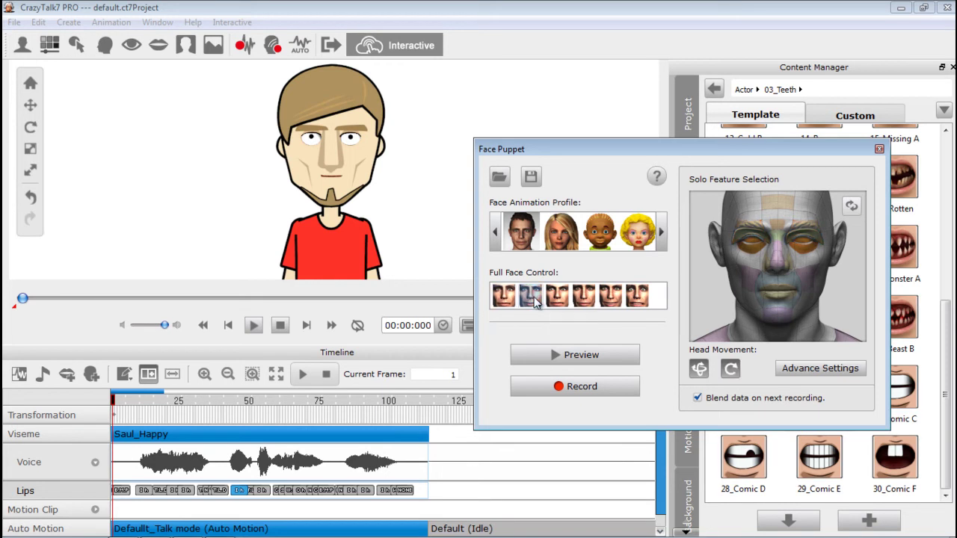
click(584, 356)
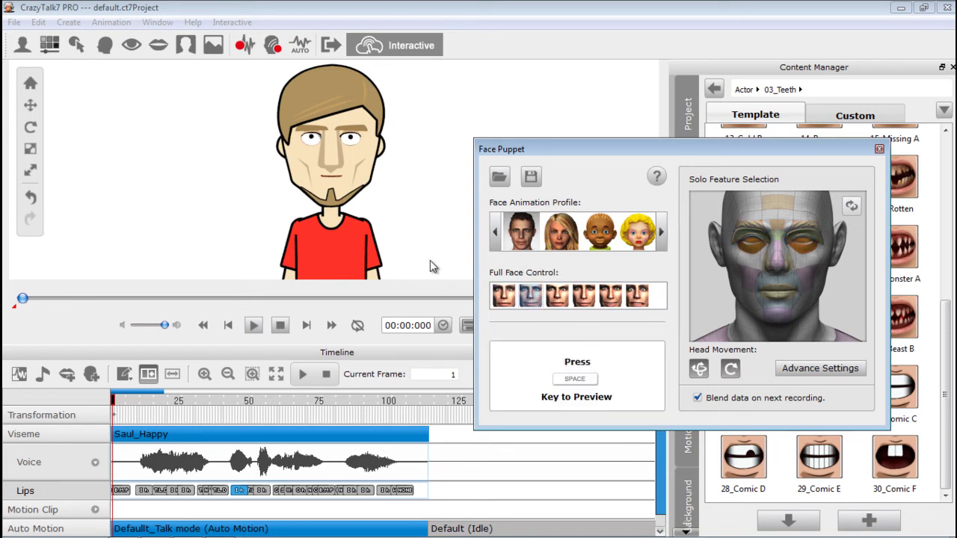
key(space)
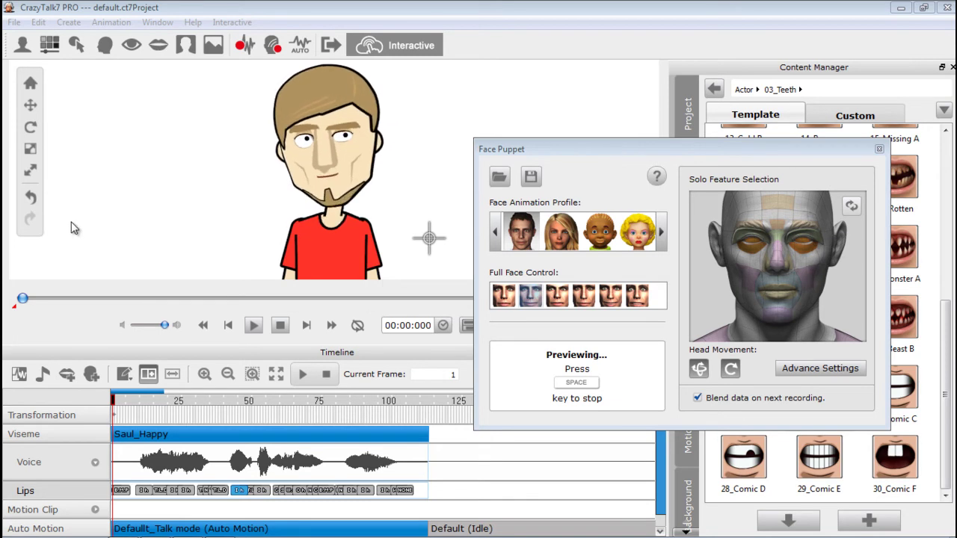
key(space)
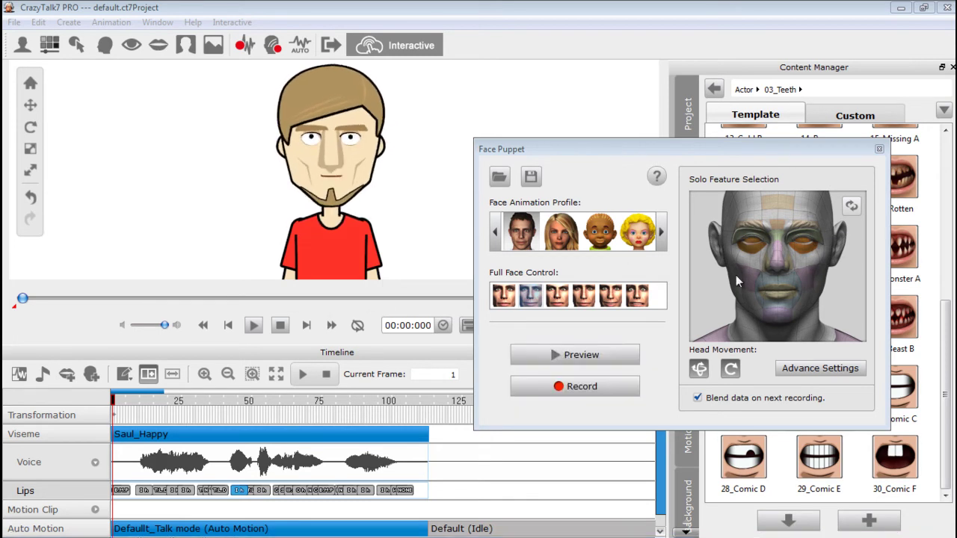
Step: Record a face puppet motion from the first frame past the end of the voice clip, and close Face Puppet
drag(647, 145, 649, 72)
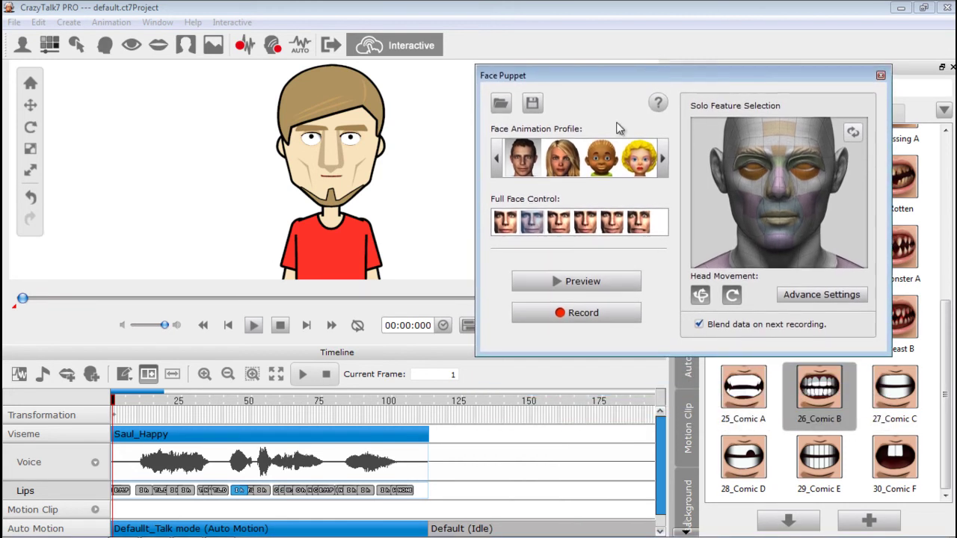
click(585, 315)
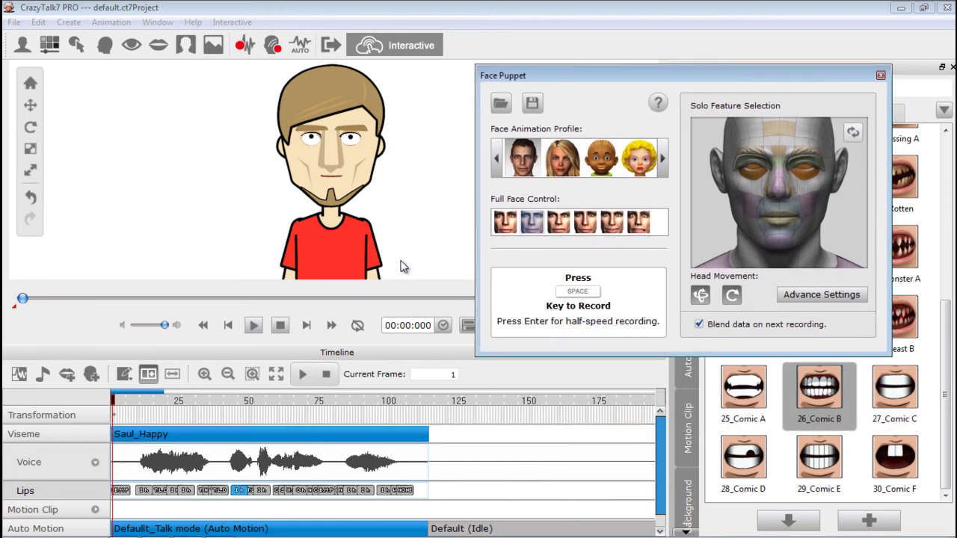
key(space)
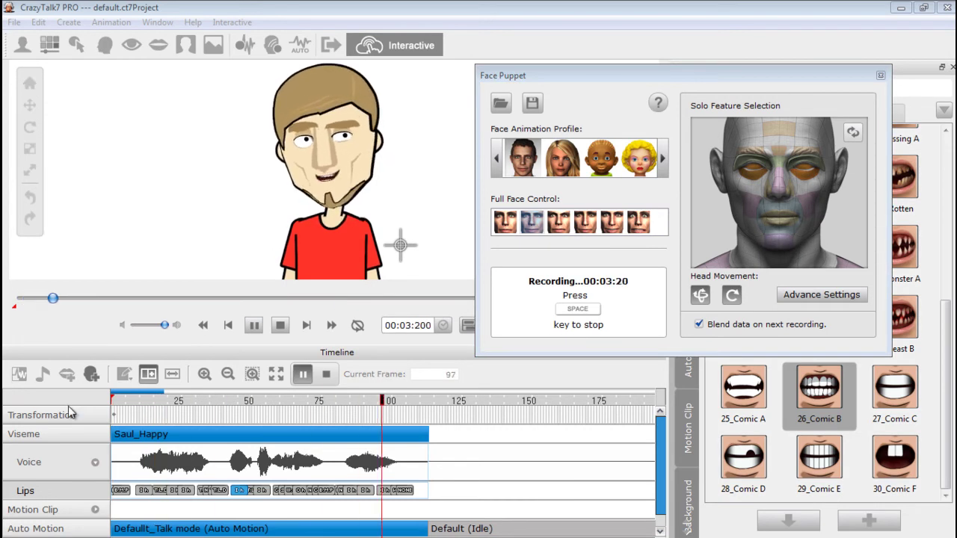
key(space)
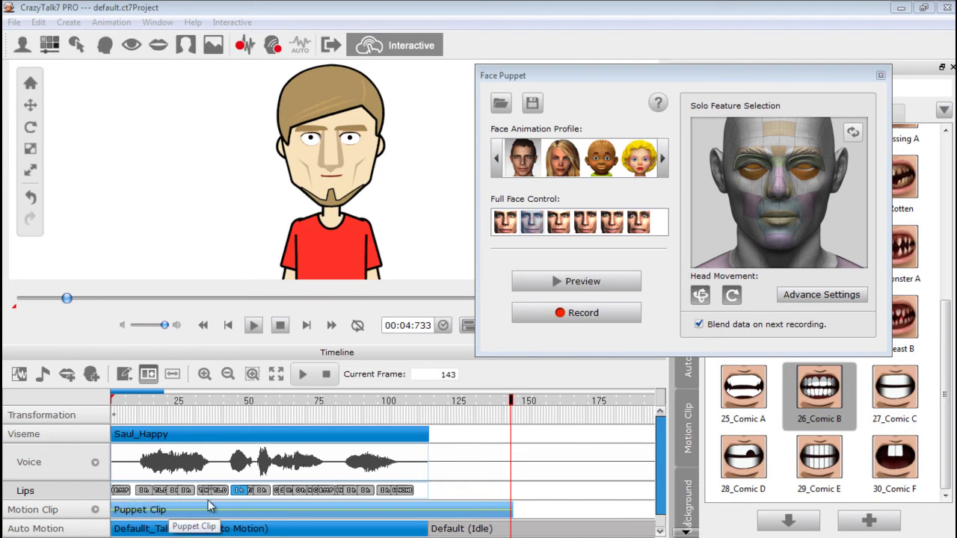
drag(228, 401, 111, 402)
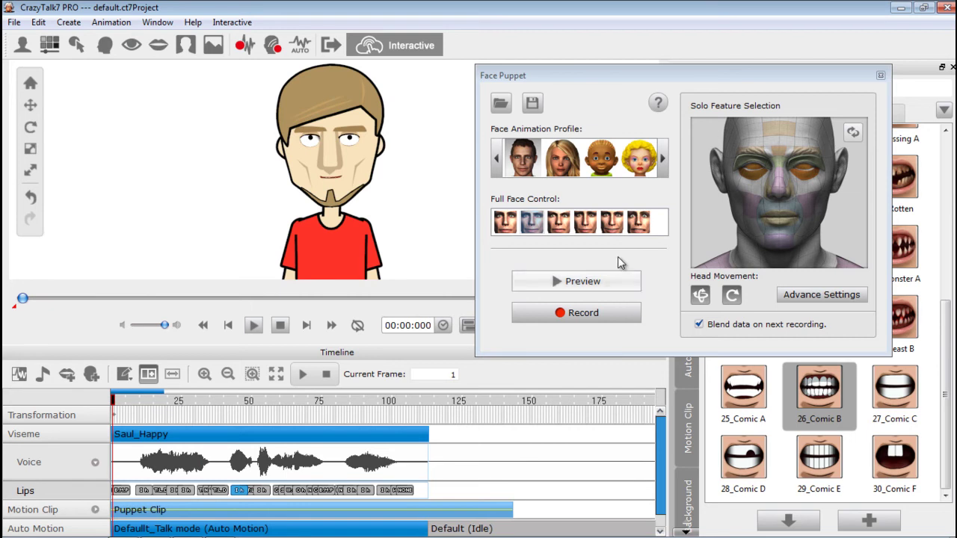
click(880, 75)
Step: Play back the recorded puppet animation and replay its ending around frame 100 to check the final pose
click(139, 401)
key(space)
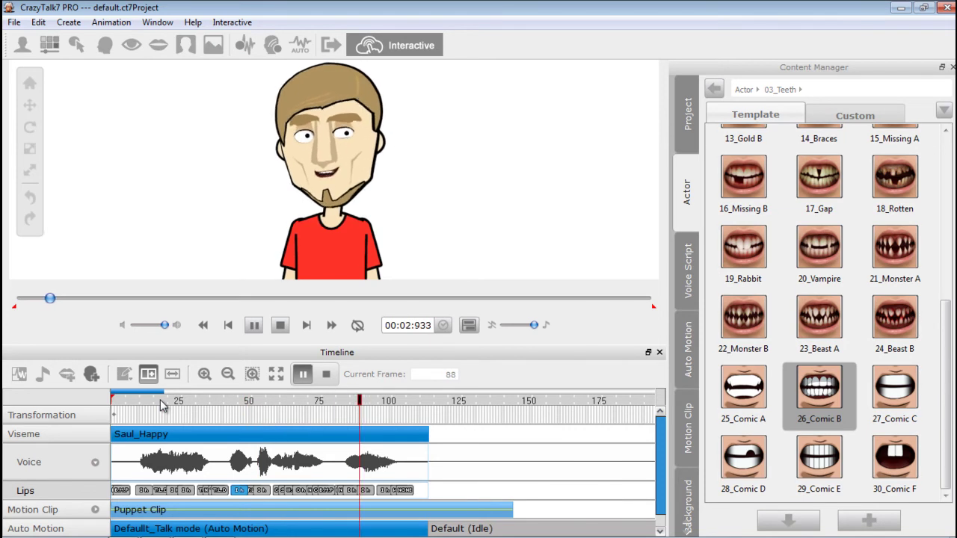
key(space)
click(389, 401)
key(space)
key(space)
click(396, 401)
key(space)
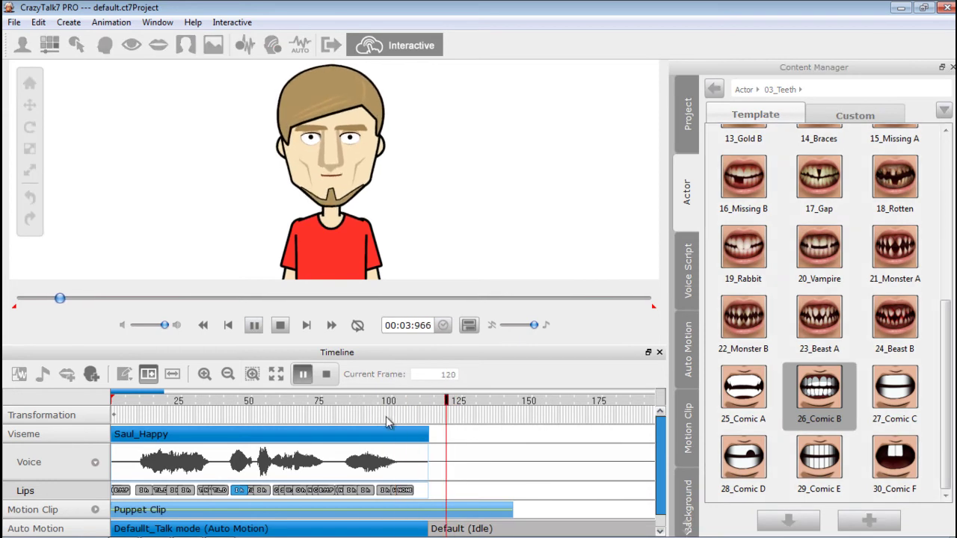
key(space)
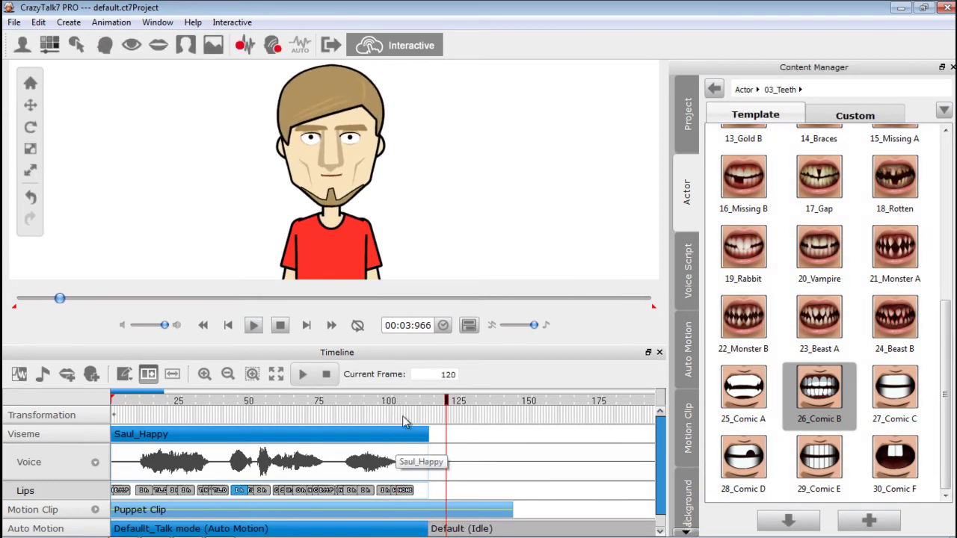
Step: Split the puppet motion clip at frame 103 and delete its second part
click(381, 402)
mouse_move(381, 402)
mouse_down()
mouse_move(345, 404)
mouse_move(398, 405)
mouse_up()
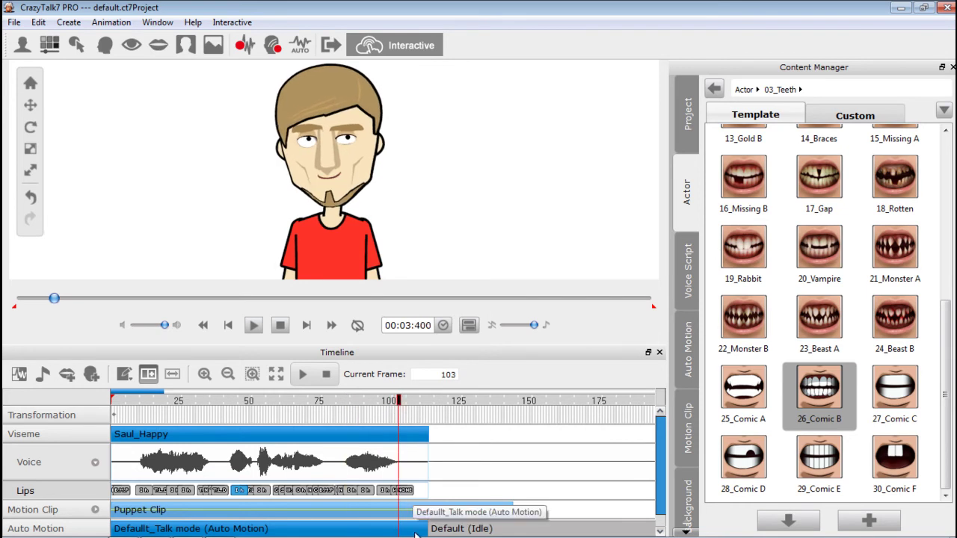
right_click(398, 514)
click(436, 449)
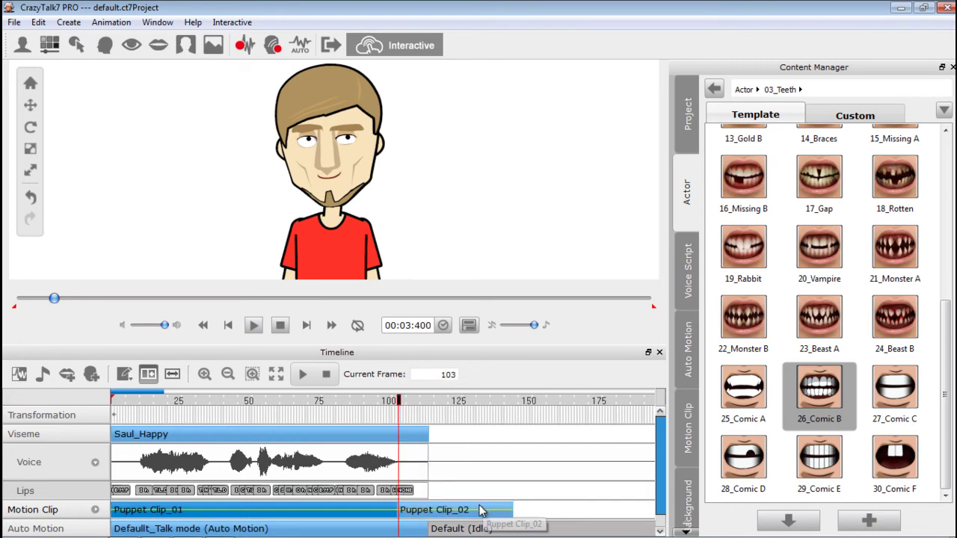
click(472, 513)
key(Delete)
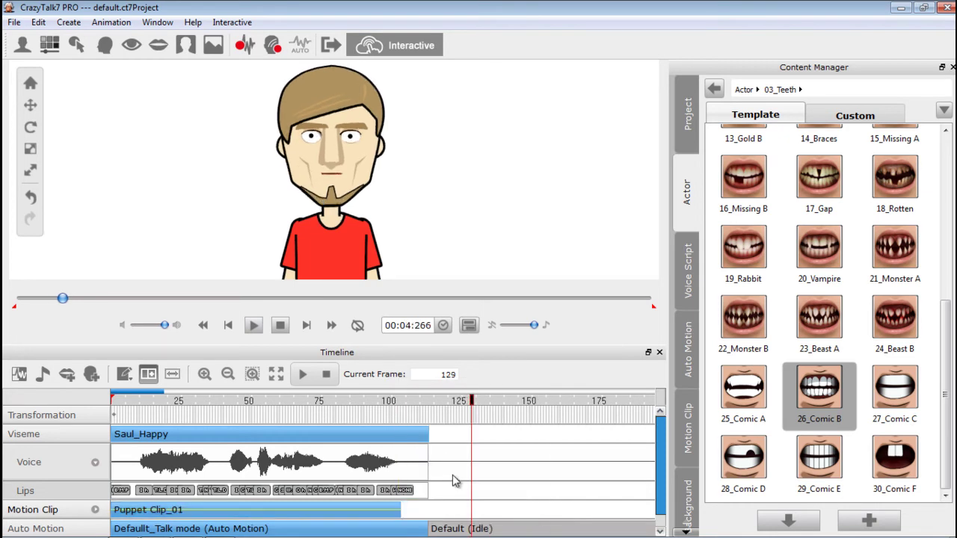
Step: Replay the trimmed puppet animation from mid-clip and from the start, and return the playhead to frame 1
drag(402, 403, 277, 403)
key(space)
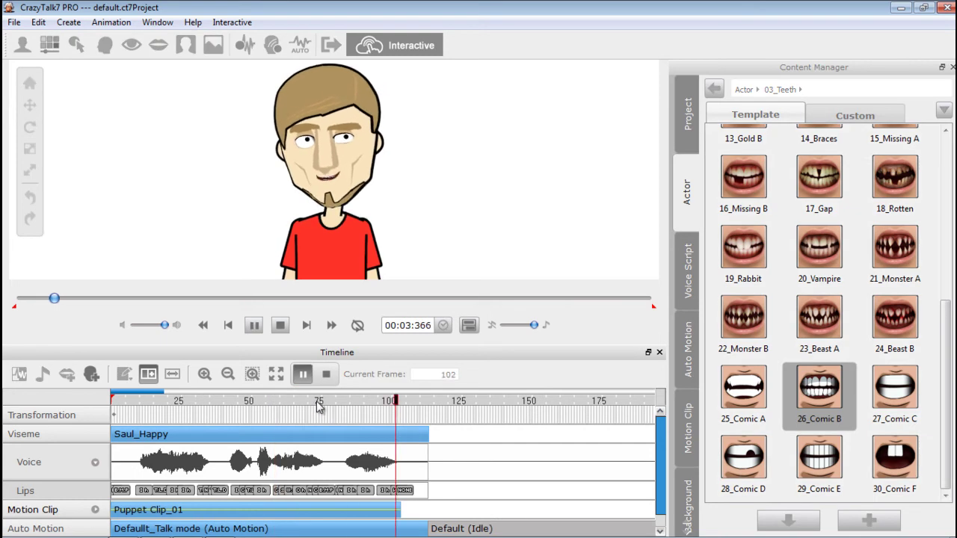
key(space)
drag(357, 408, 114, 405)
key(space)
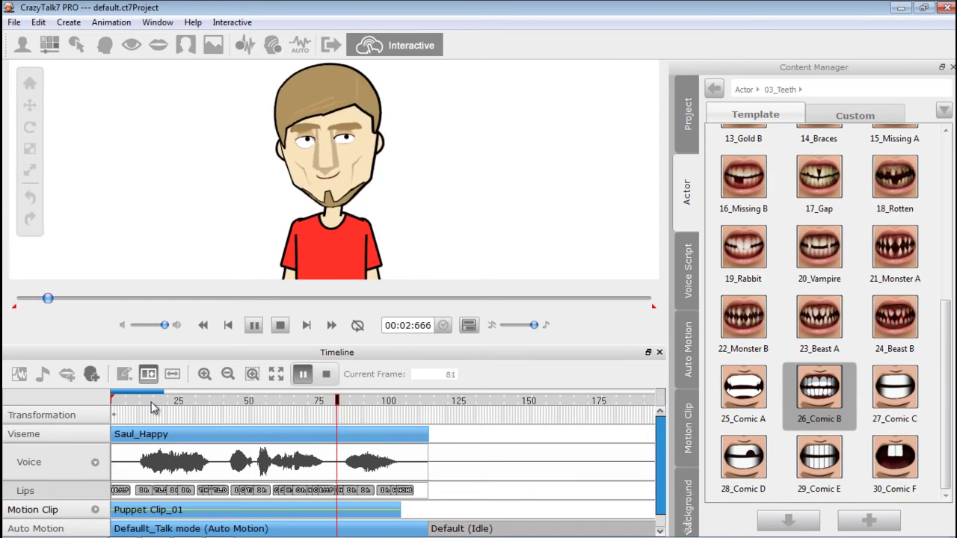
key(space)
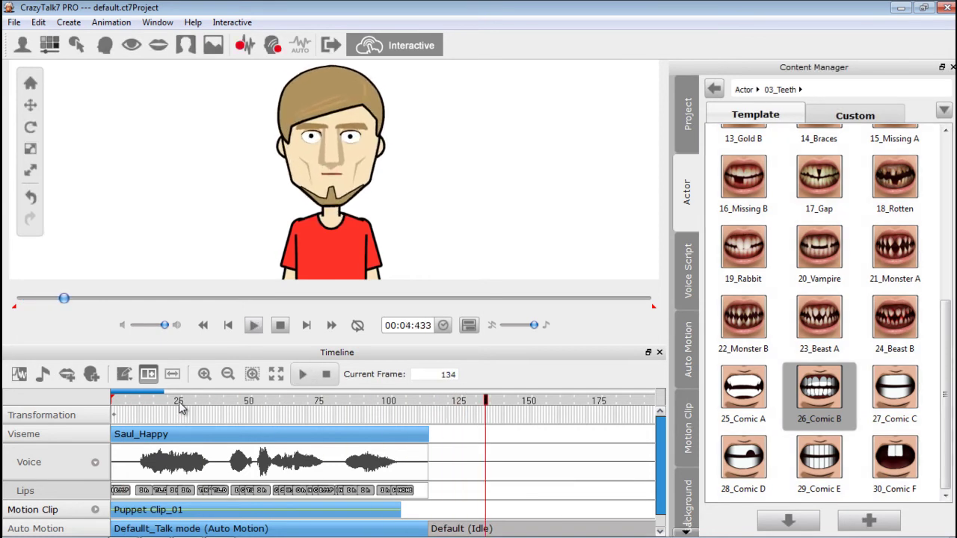
drag(288, 406, 104, 400)
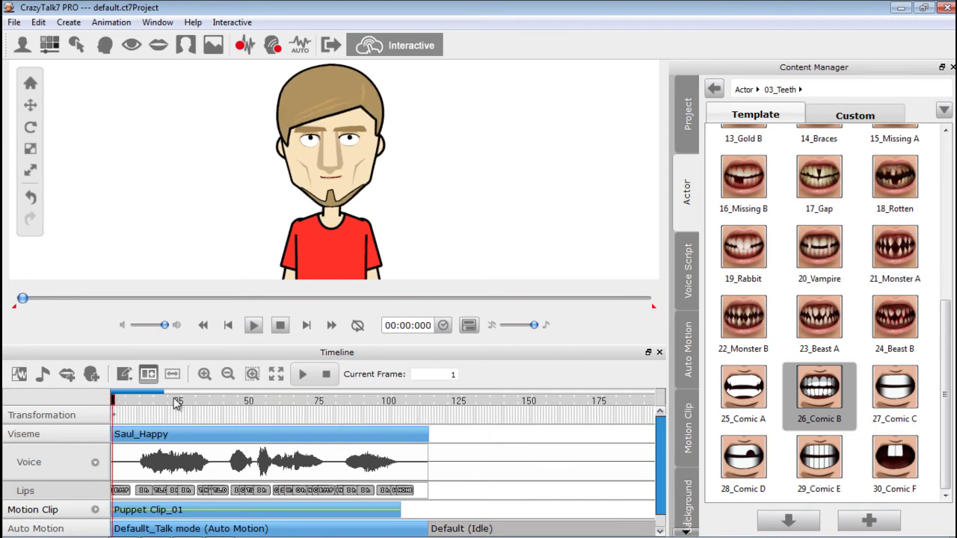
Step: Save the project as Saul in the Game Demo folder on the Desktop
click(14, 22)
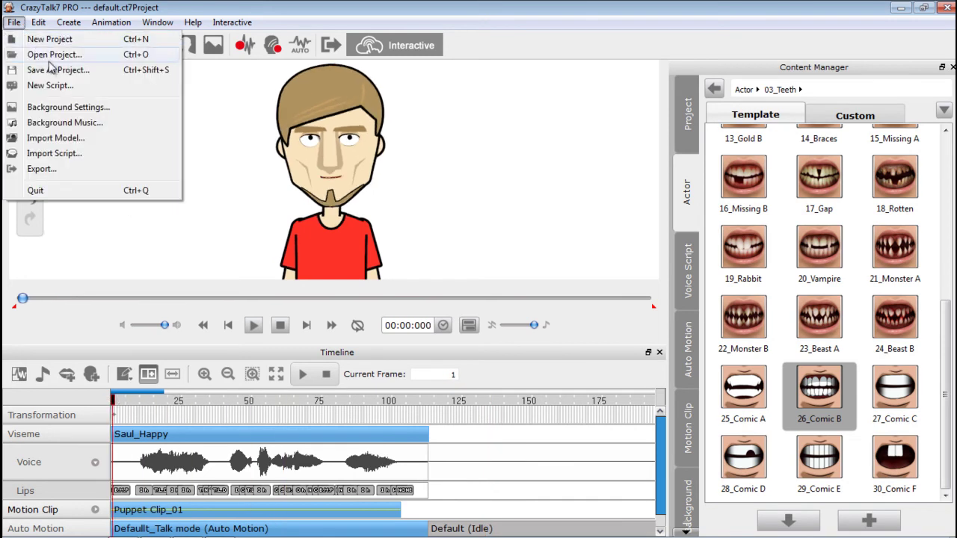
click(61, 71)
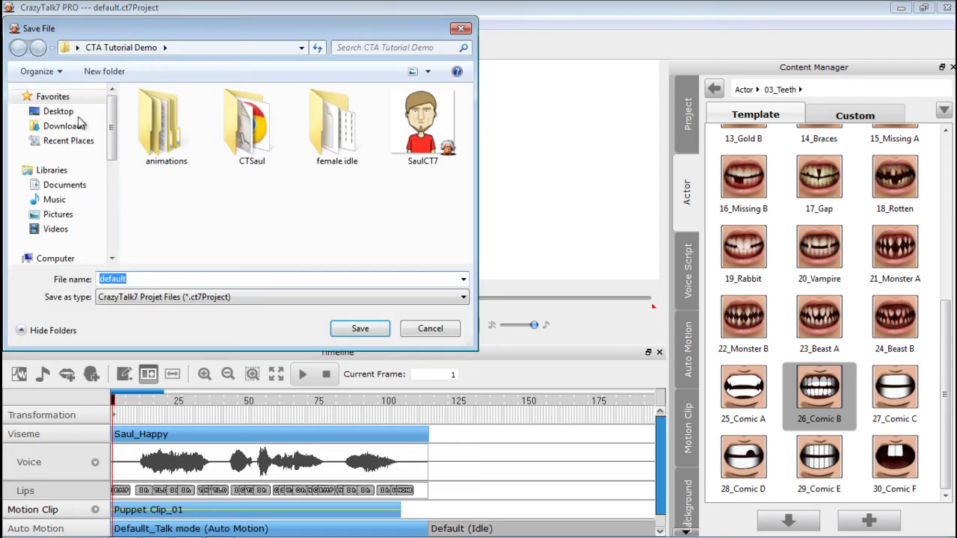
click(57, 112)
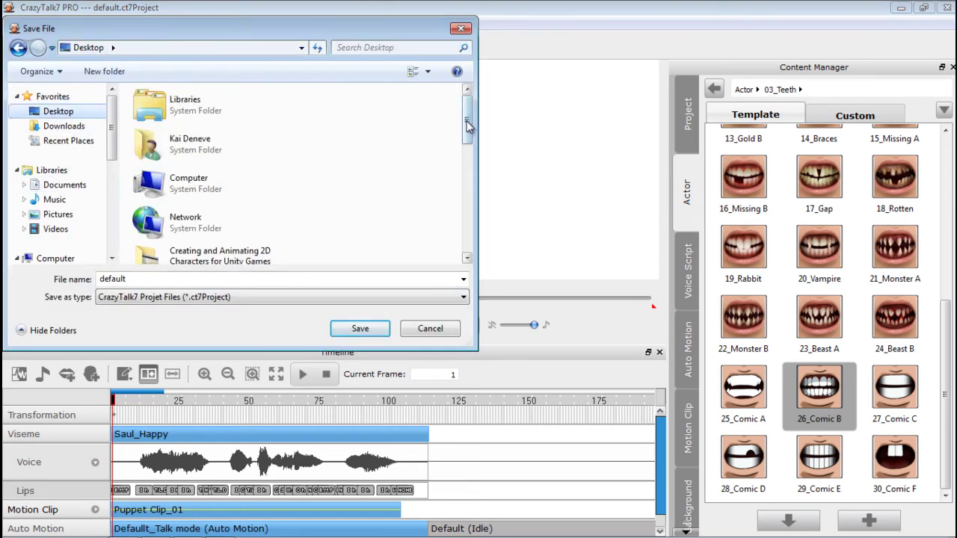
scroll(321, 119, down, 3)
double_click(196, 203)
click(159, 281)
text(Saul)
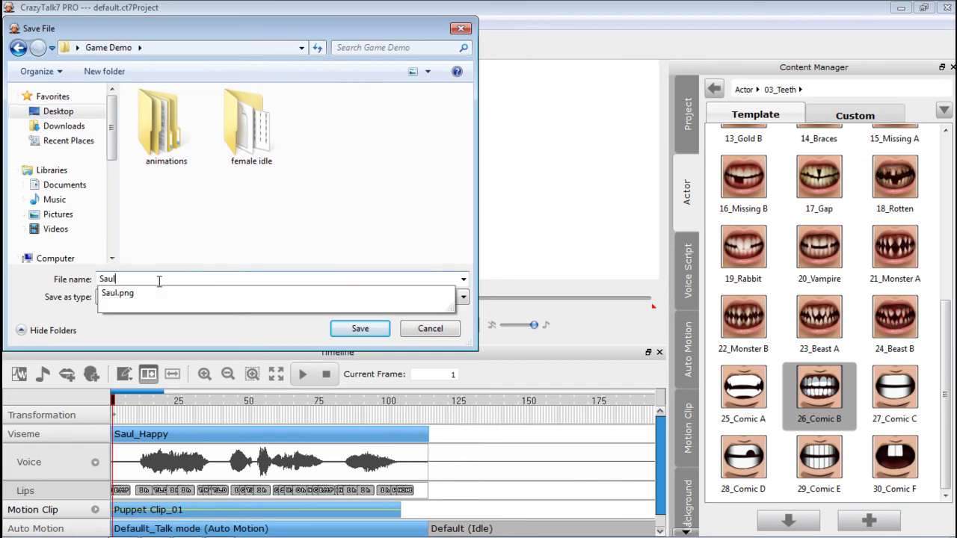
click(215, 329)
click(357, 334)
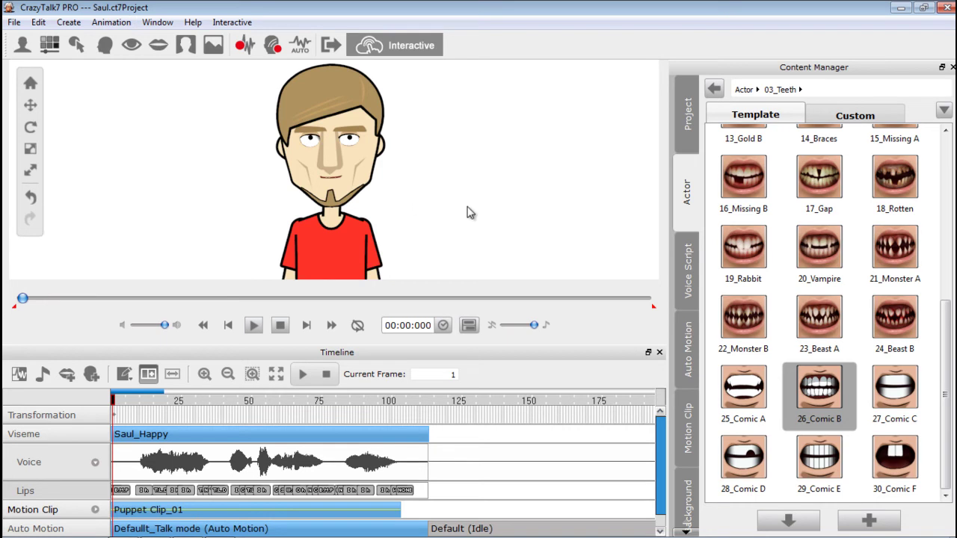
Step: Open the interactive assets export and assign the _Male idle template as the idle motion
click(393, 46)
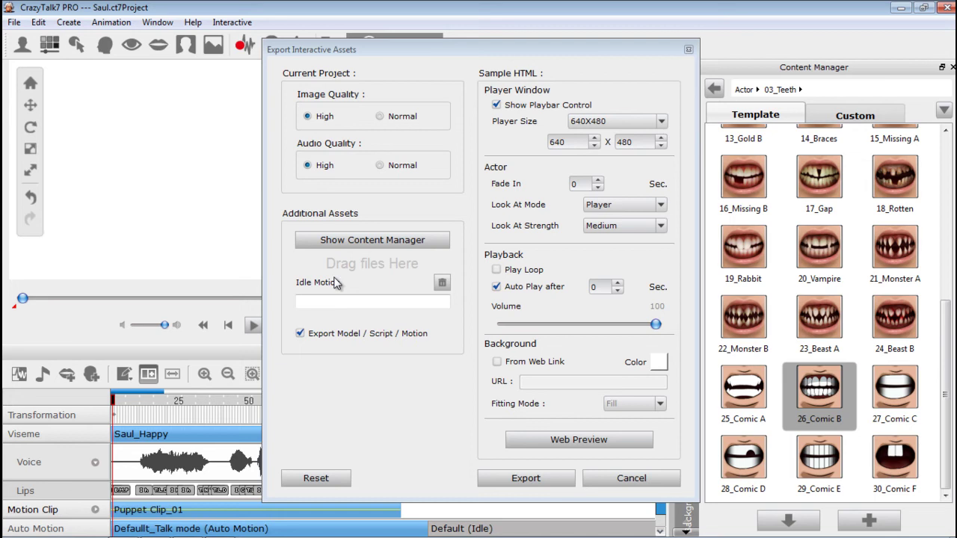
click(357, 249)
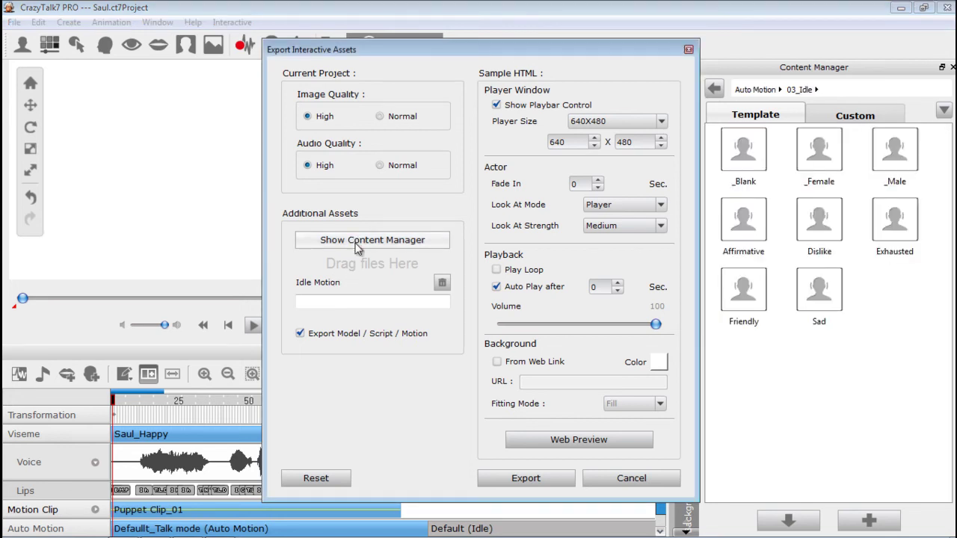
drag(901, 154, 336, 288)
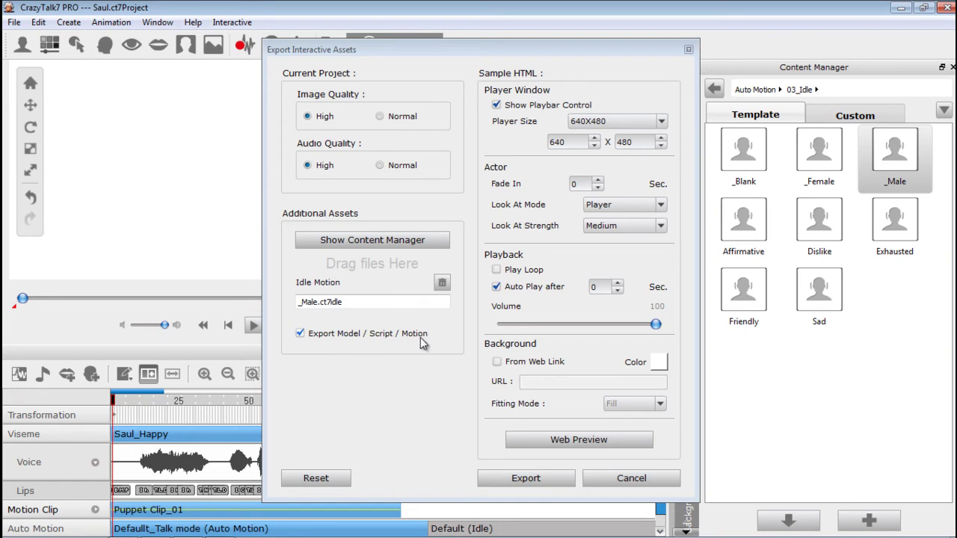
drag(471, 55, 506, 47)
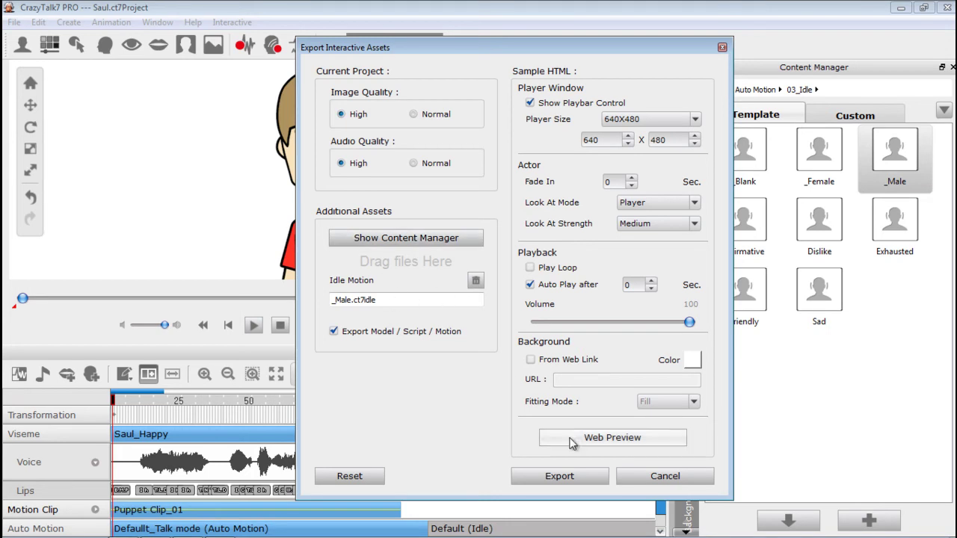
Step: Export the interactive assets to the Game Demo folder on the Desktop
click(562, 477)
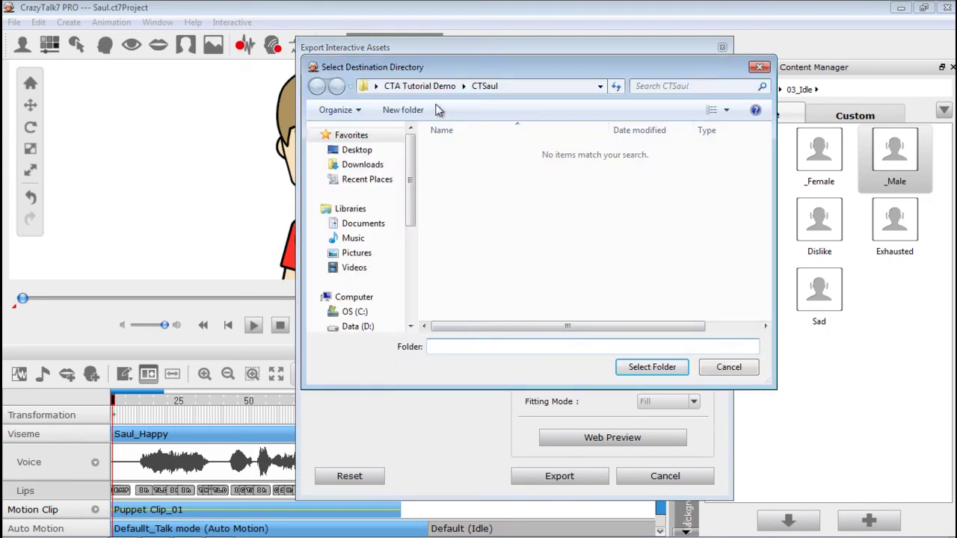
click(359, 150)
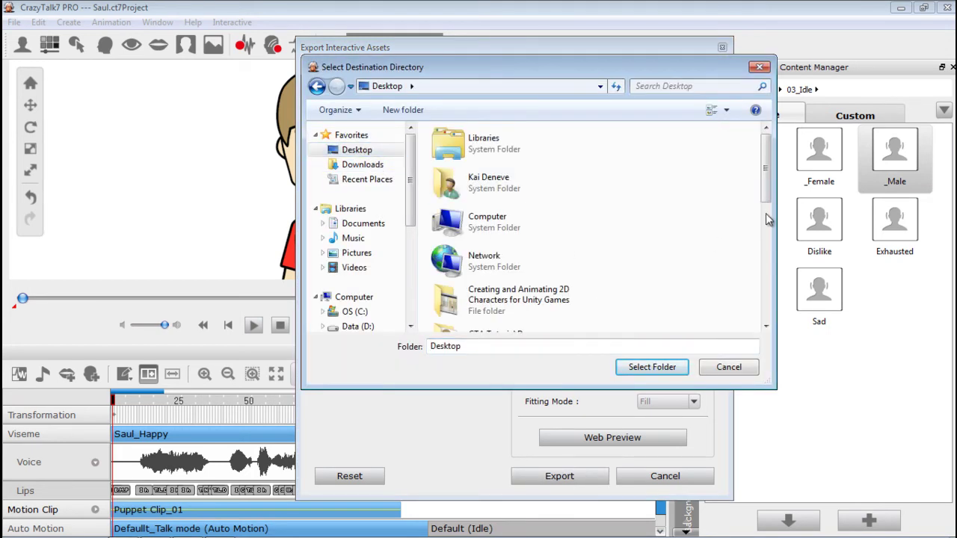
scroll(613, 183, down, 3)
click(518, 237)
double_click(520, 236)
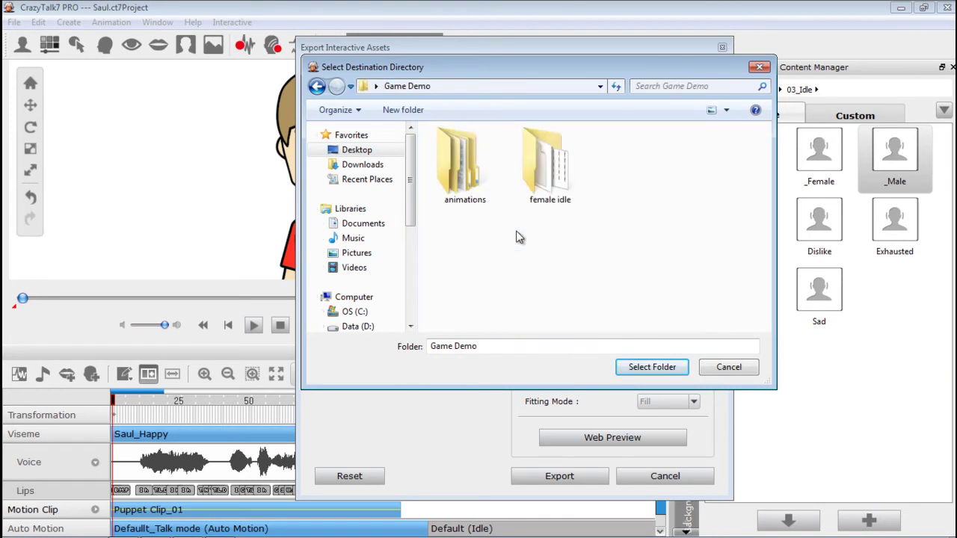
click(655, 366)
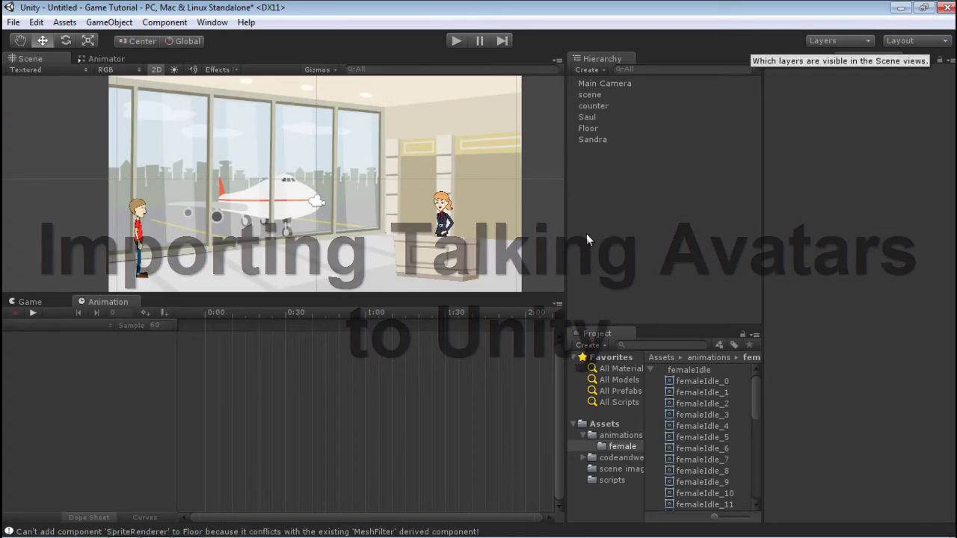
Step: In Unity, create a folder named CT7 Character in the project's Assets and open it
click(650, 369)
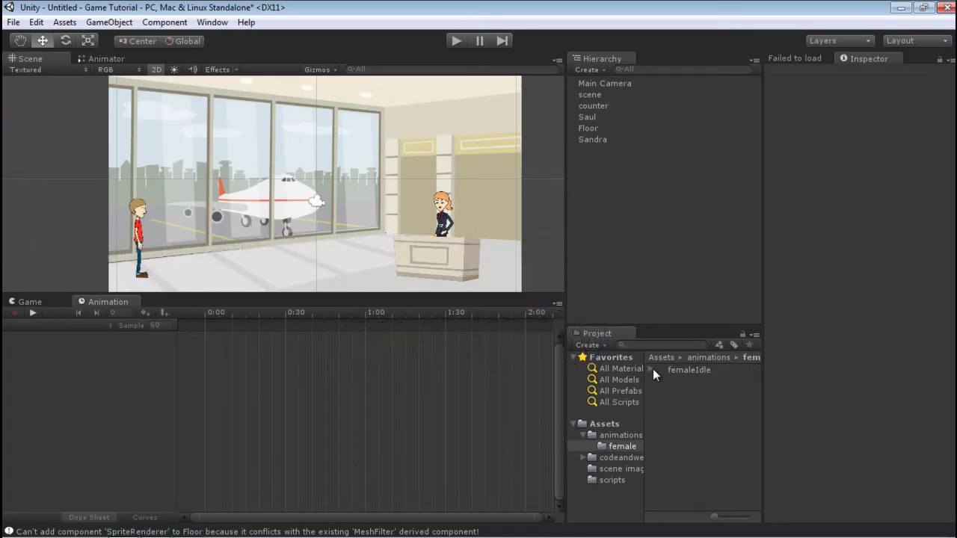
click(607, 424)
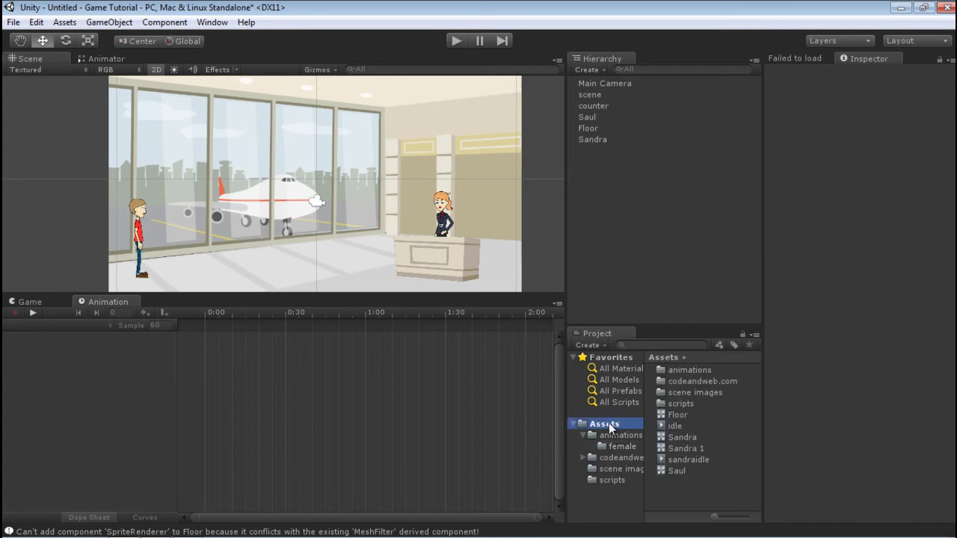
right_click(701, 490)
mouse_move(799, 278)
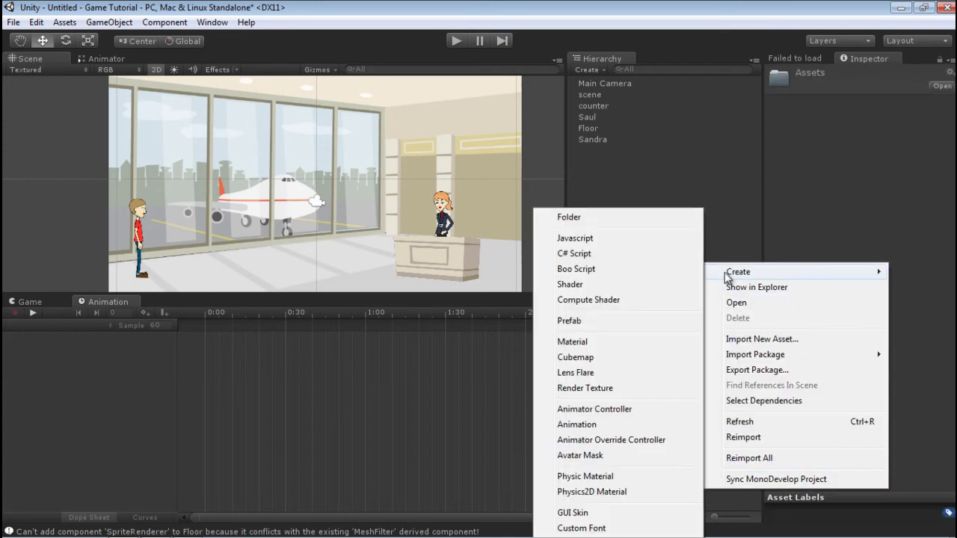
click(618, 224)
text(CT7 Character)
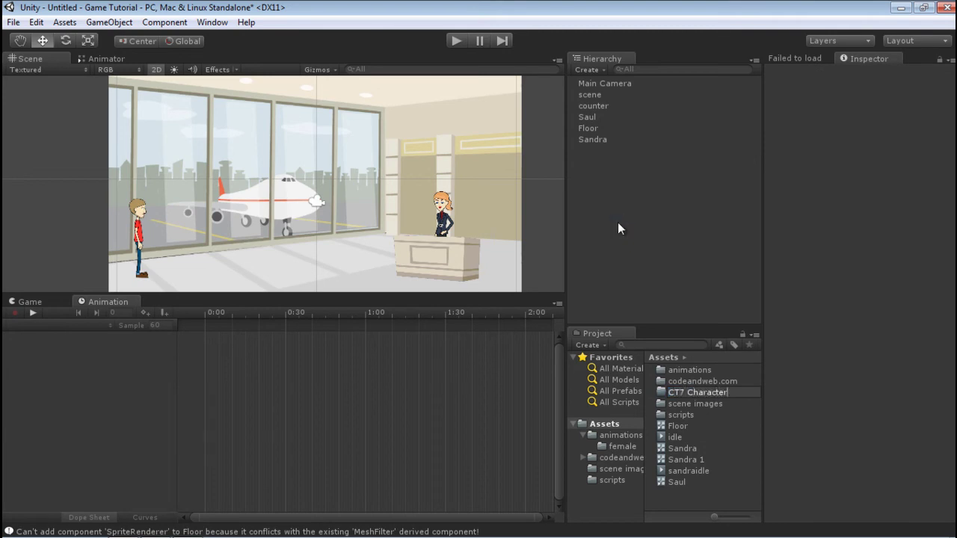
key(Return)
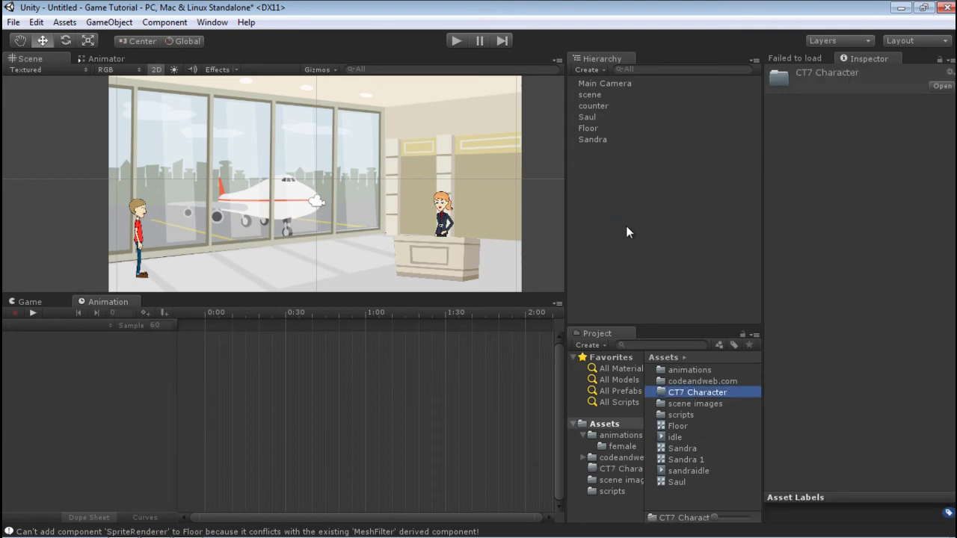
double_click(701, 392)
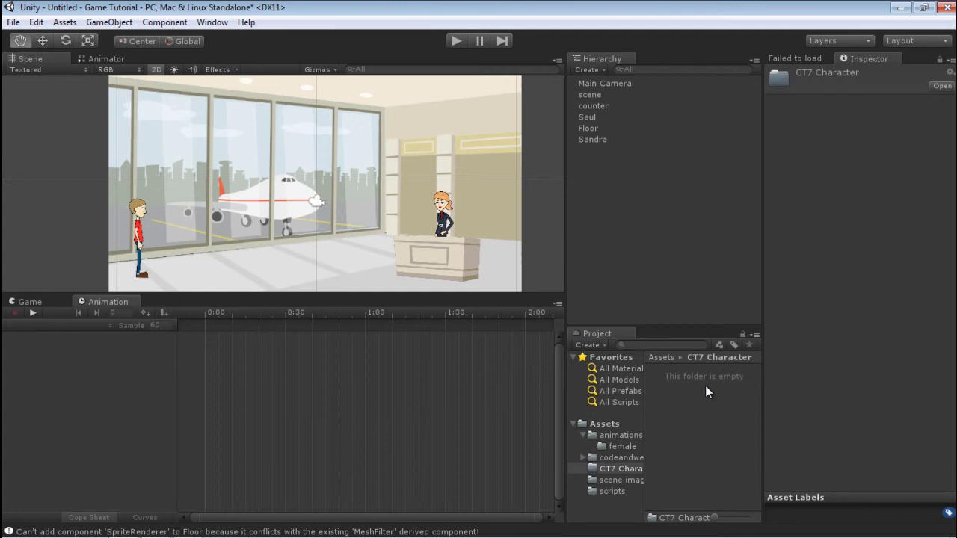
Step: Open the Game Demo folder from the desktop, widen its window, and examine the exported CrazyTalk idle, model, motion, project and script files
key(alt+Tab)
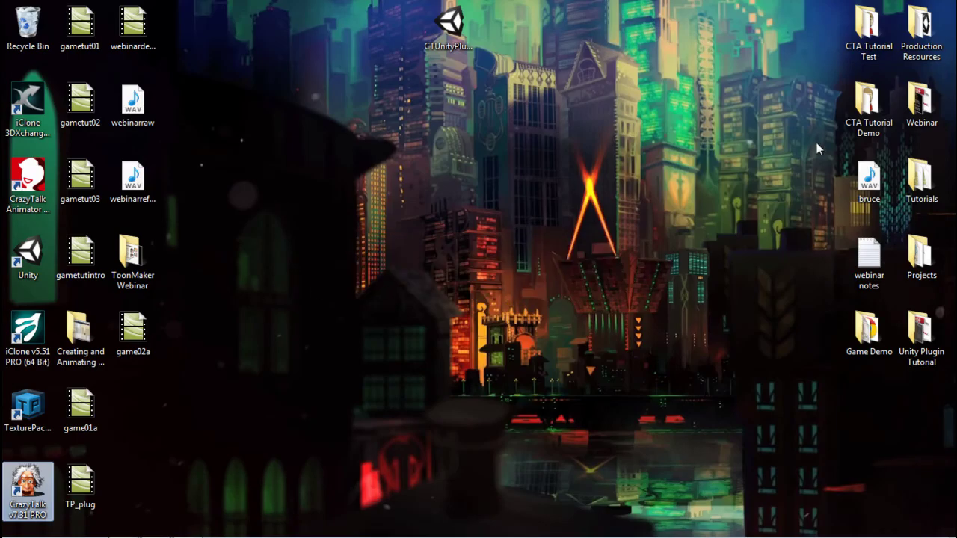
double_click(850, 319)
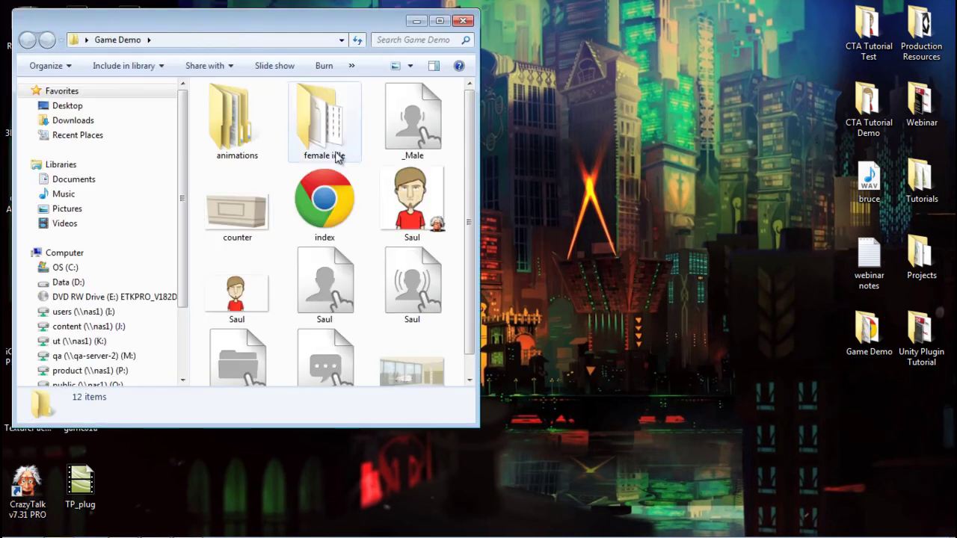
drag(479, 163, 757, 173)
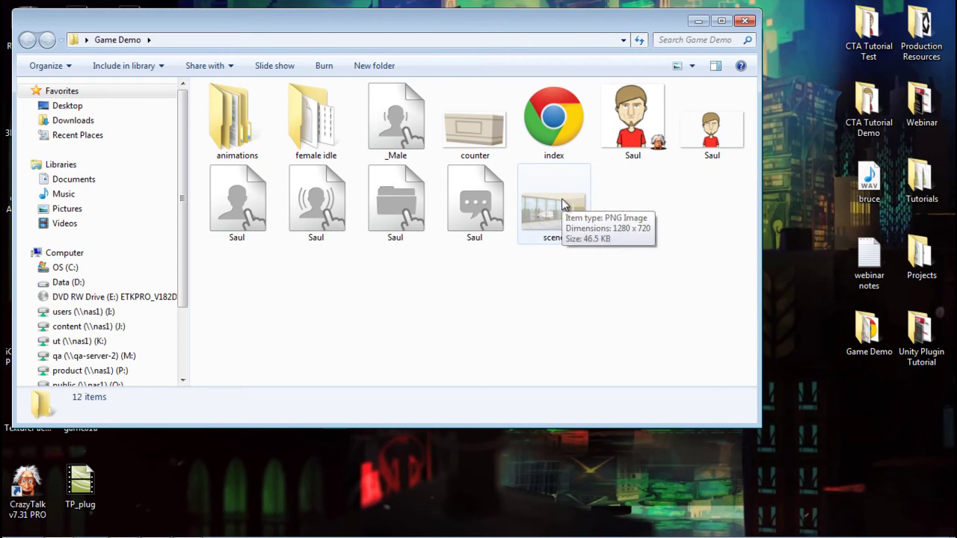
click(407, 131)
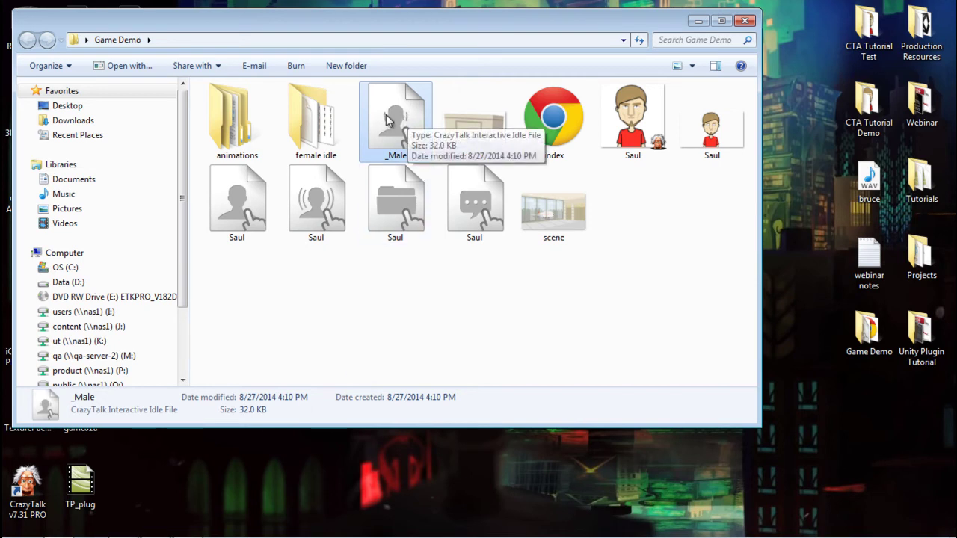
click(233, 213)
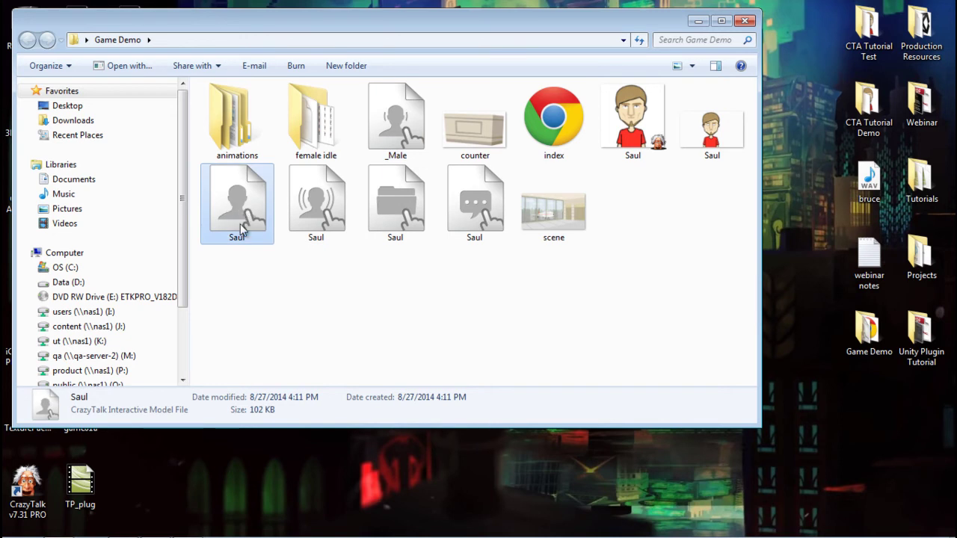
click(313, 203)
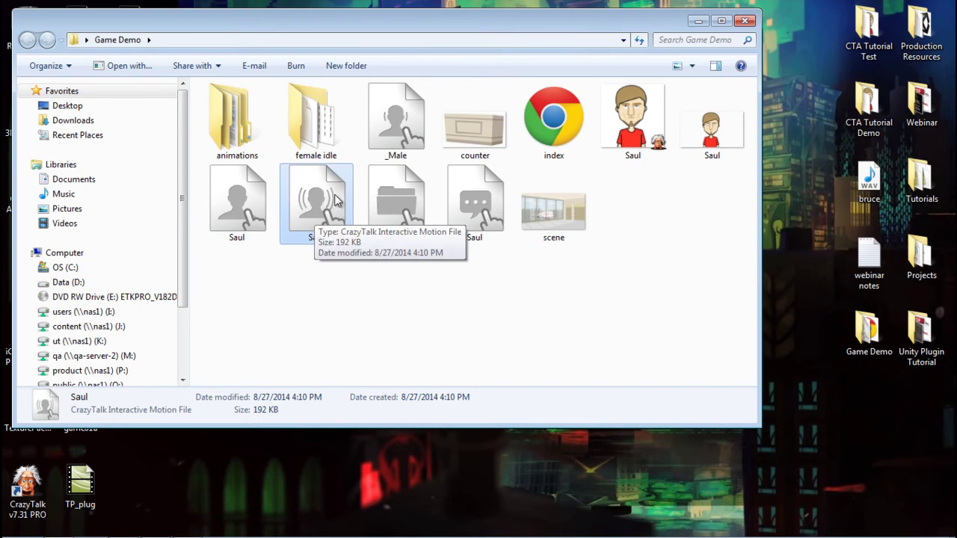
click(397, 213)
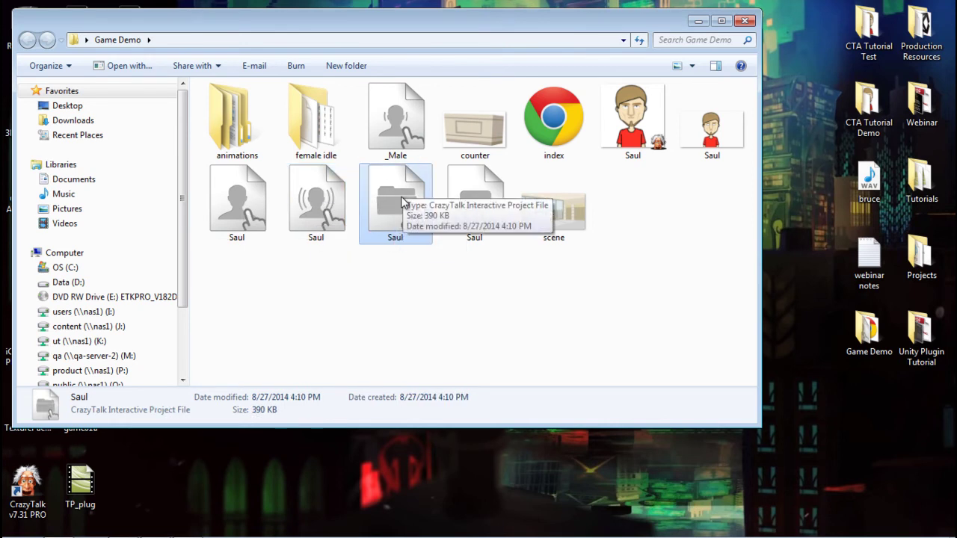
click(464, 196)
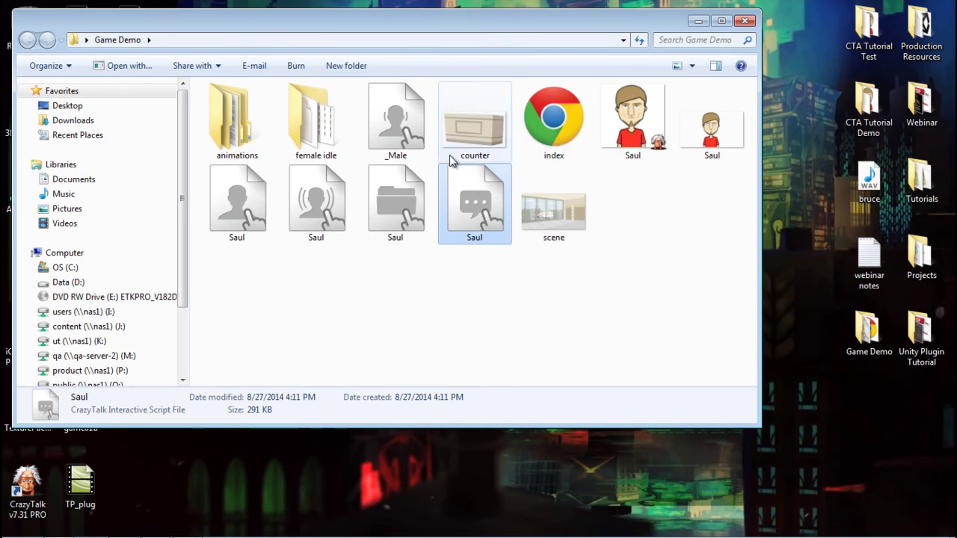
Step: Import the _Male idle file and the Saul model, motion, project and script files into Unity's CT7 Character folder, and collapse the animations folder
ctrl+click(411, 143)
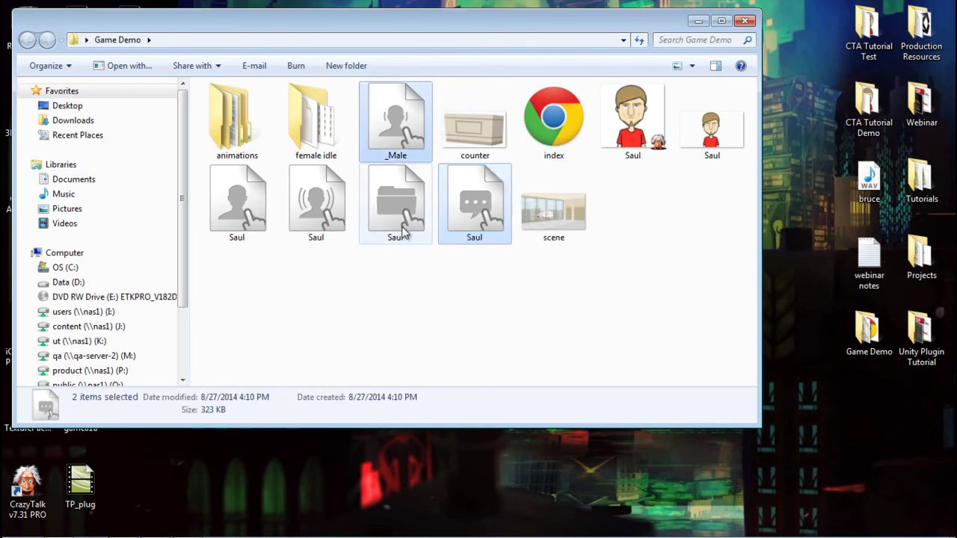
ctrl+click(396, 202)
ctrl+click(293, 215)
ctrl+click(258, 205)
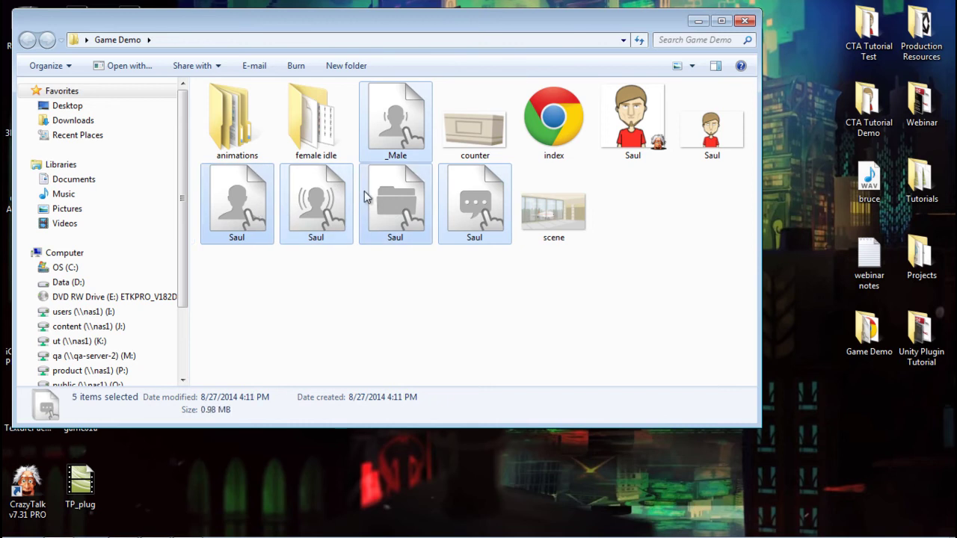
drag(397, 140, 684, 387)
key(alt+Tab)
key(Tab)
key(Tab)
key(Tab)
key(Tab)
key(Tab)
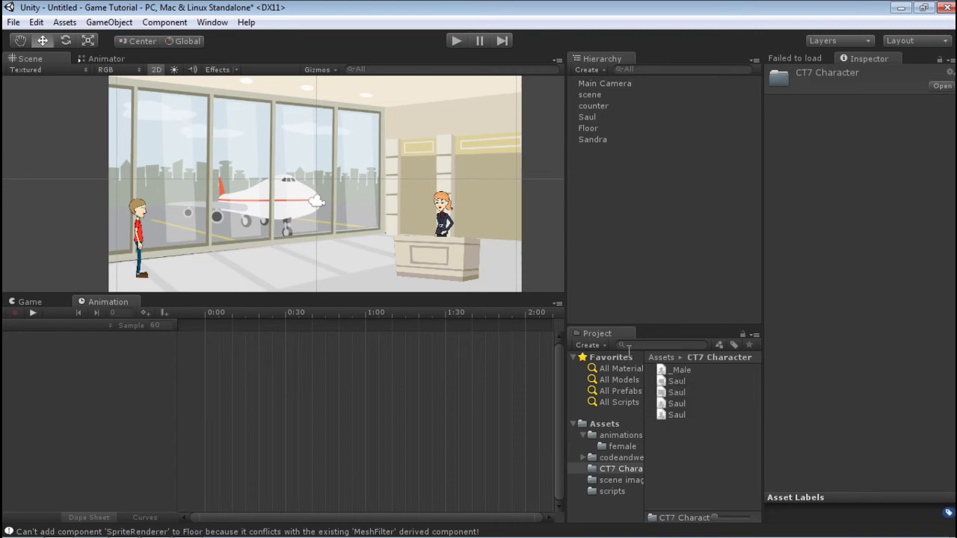
click(581, 435)
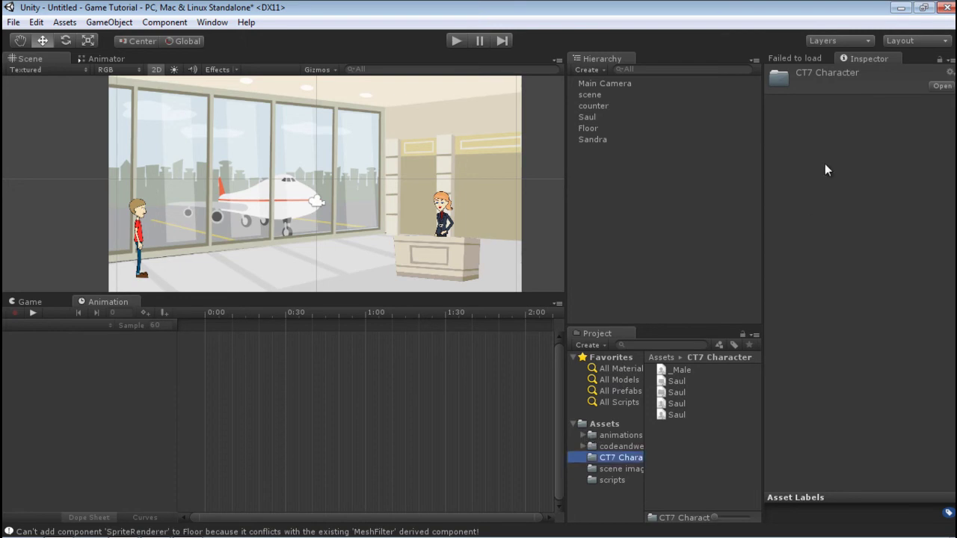
Step: Import the complete CTUnityPlugin1.0.0624.1 package from the desktop into the Unity project and open its CTPlugIn folder
click(902, 12)
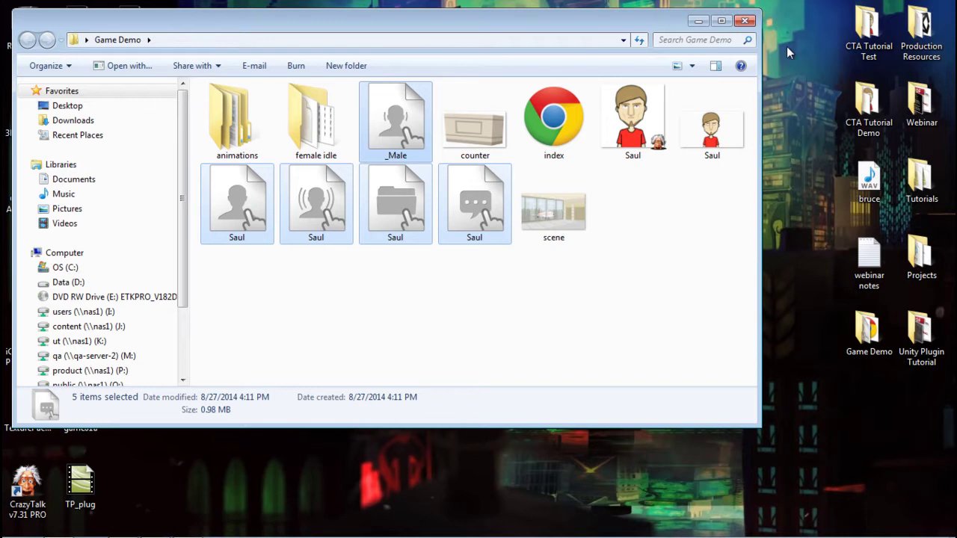
click(701, 30)
click(453, 24)
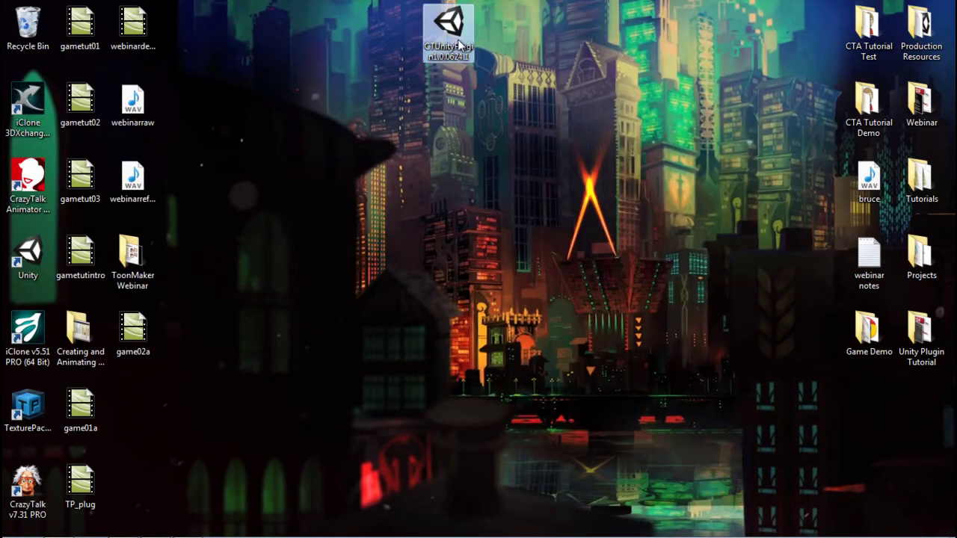
double_click(453, 24)
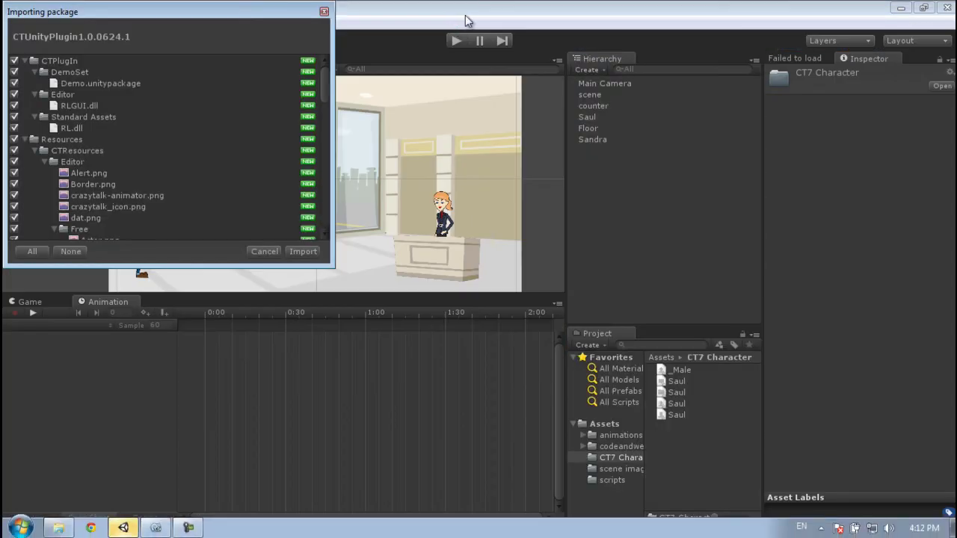
mouse_move(323, 88)
mouse_down()
mouse_move(318, 217)
mouse_move(315, 83)
mouse_up()
click(303, 252)
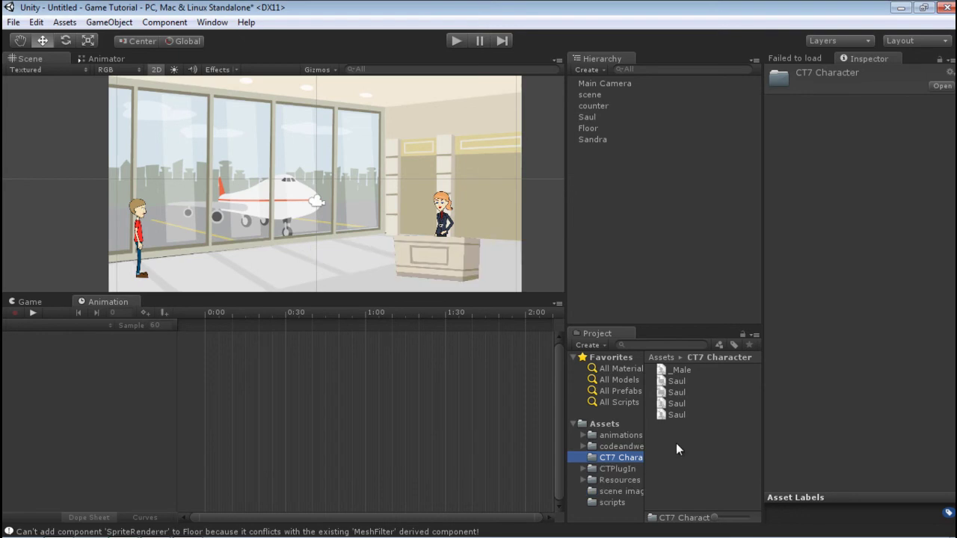
click(620, 469)
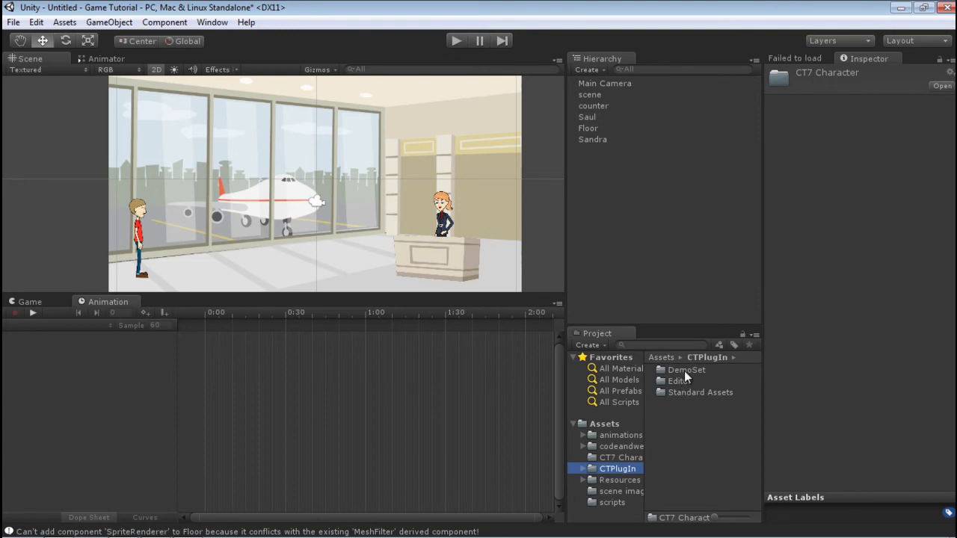
Step: Open the CrazyTalk Avatar Editor, dock it beside the Inspector, and close the "Failed to load" tab
click(224, 23)
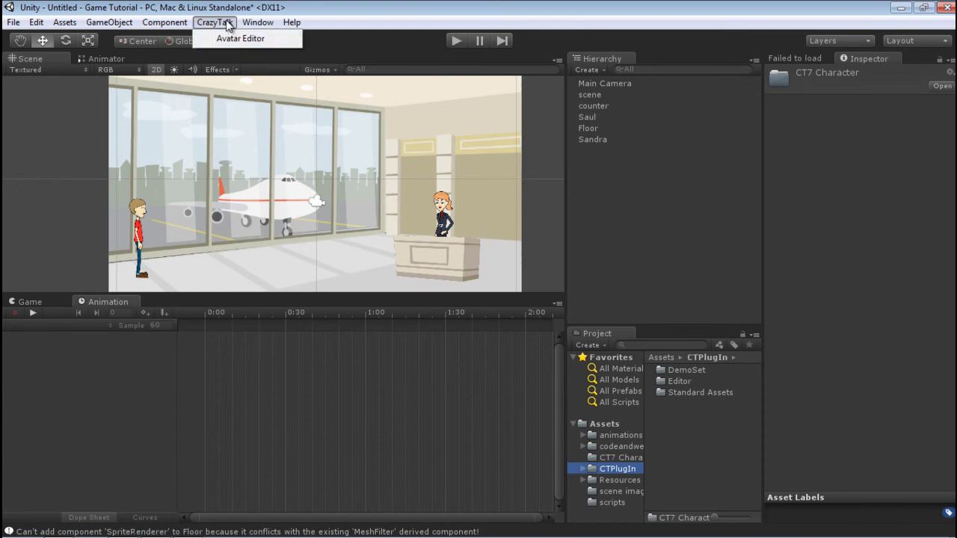
click(232, 39)
drag(440, 216, 859, 64)
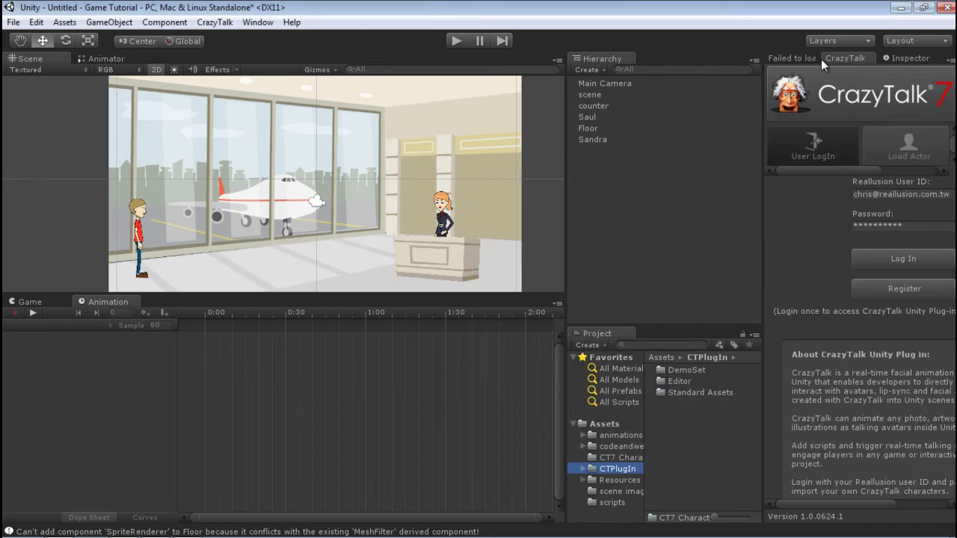
click(796, 59)
right_click(796, 59)
click(824, 84)
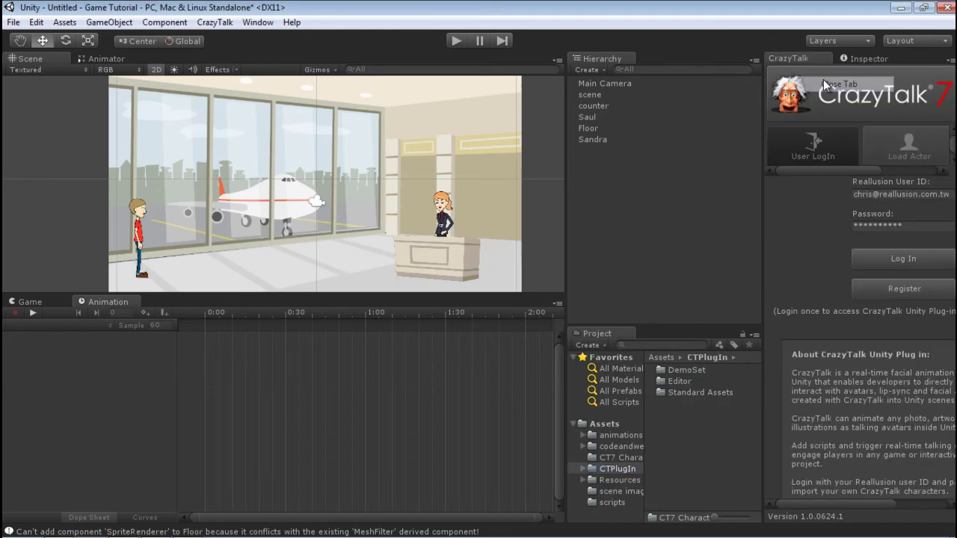
Step: Widen the CrazyTalk editor, log in with the already filled-in Reallusion account, and open the Load Actor page
drag(762, 134, 703, 137)
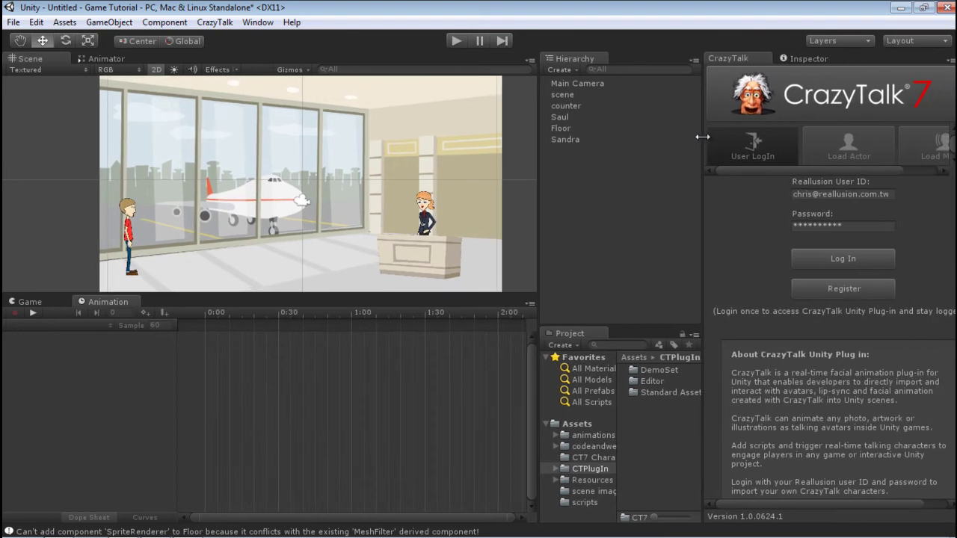
click(854, 259)
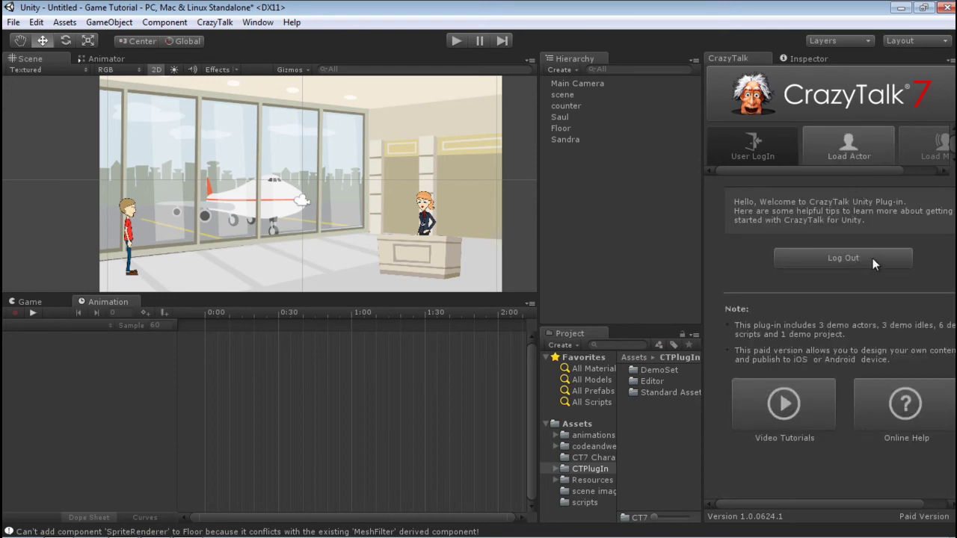
click(849, 142)
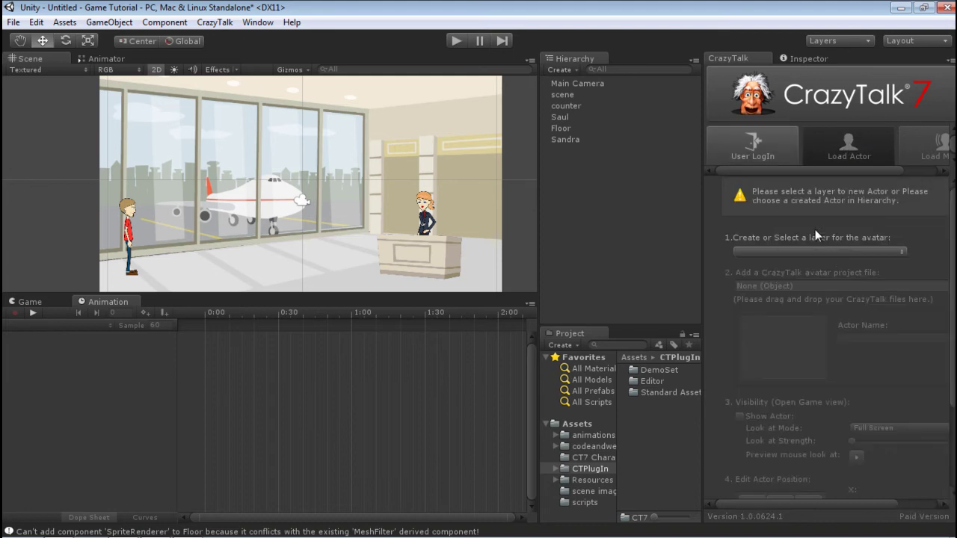
Step: Add a layer named Saul as User Layer 8 and select it as the avatar's layer in the CrazyTalk editor
click(791, 251)
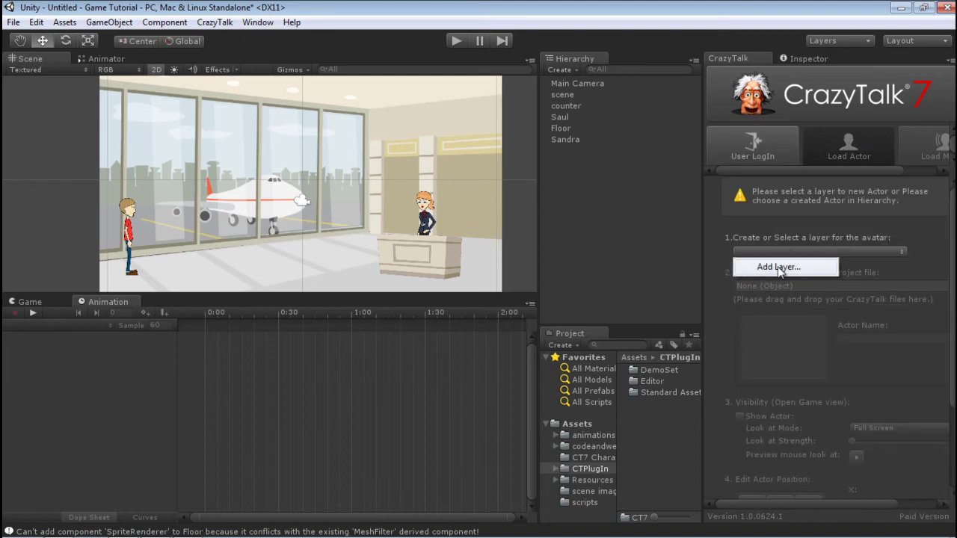
click(779, 268)
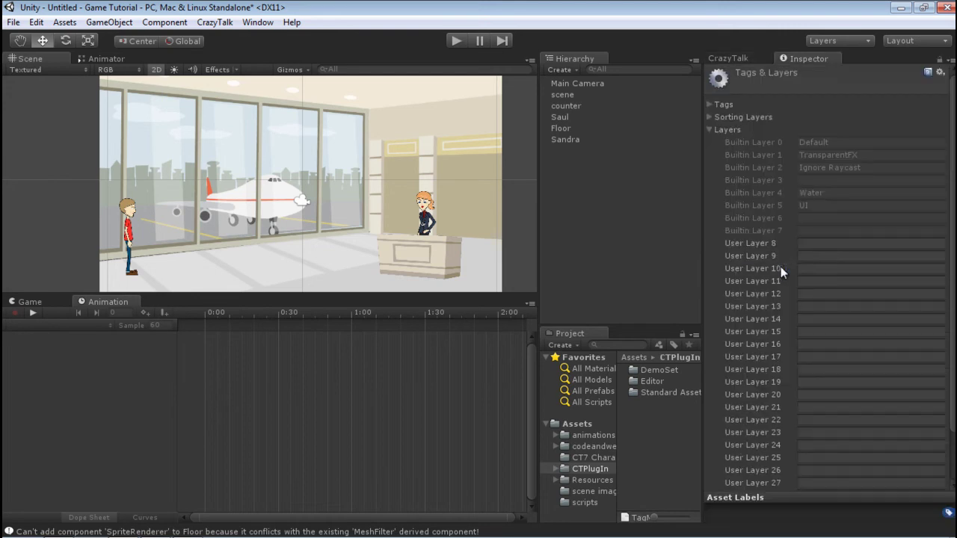
click(817, 244)
text(Saul)
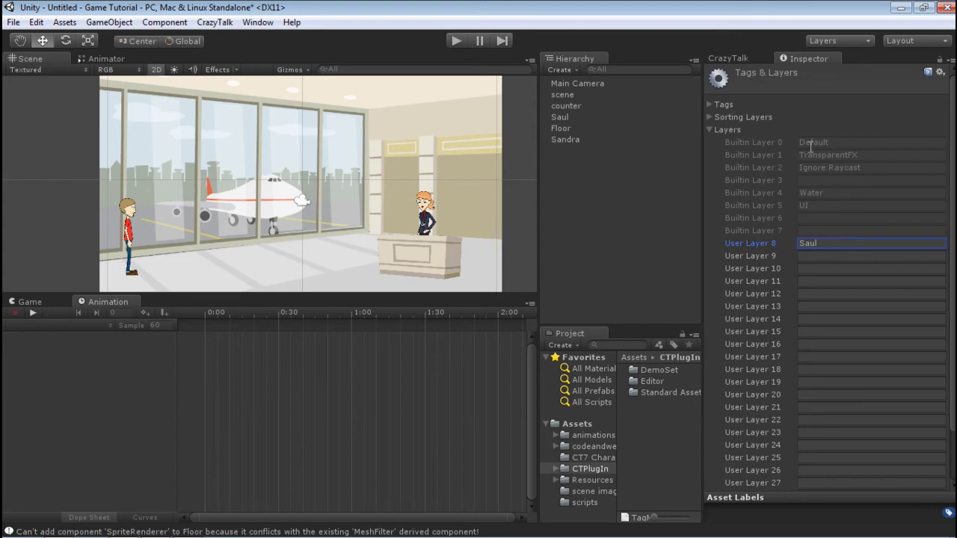
click(744, 59)
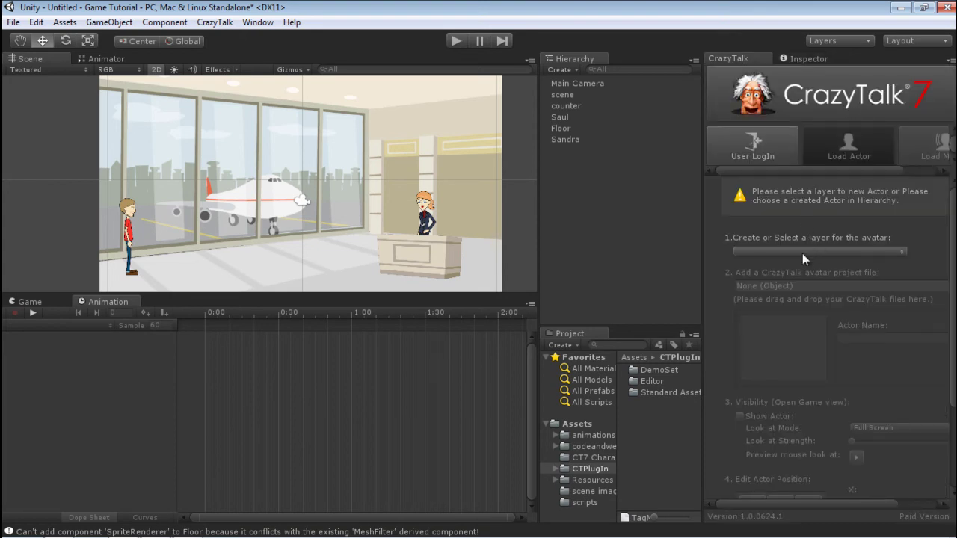
click(897, 252)
click(802, 268)
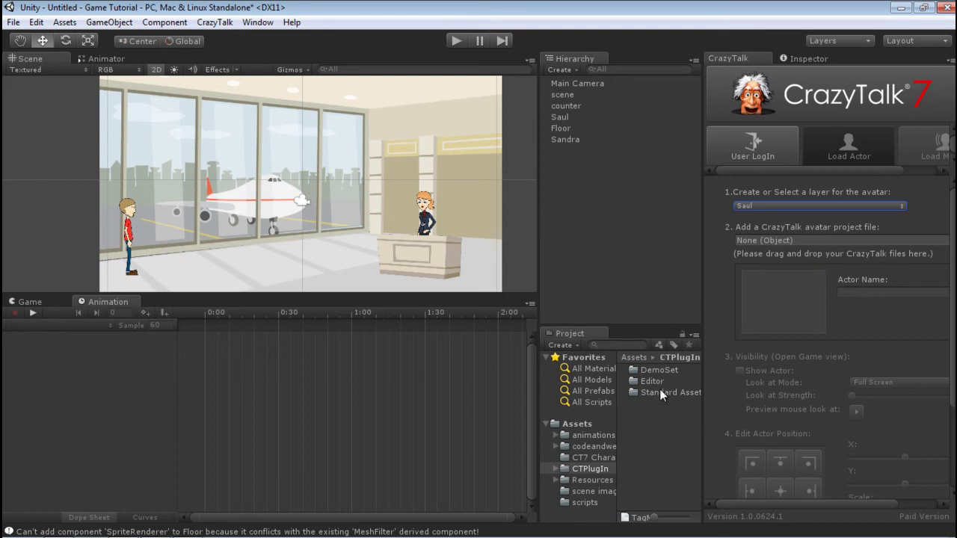
Step: Examine the CT7 Character files with larger thumbnails in a wider project area to identify the model, idle and project file types
click(590, 458)
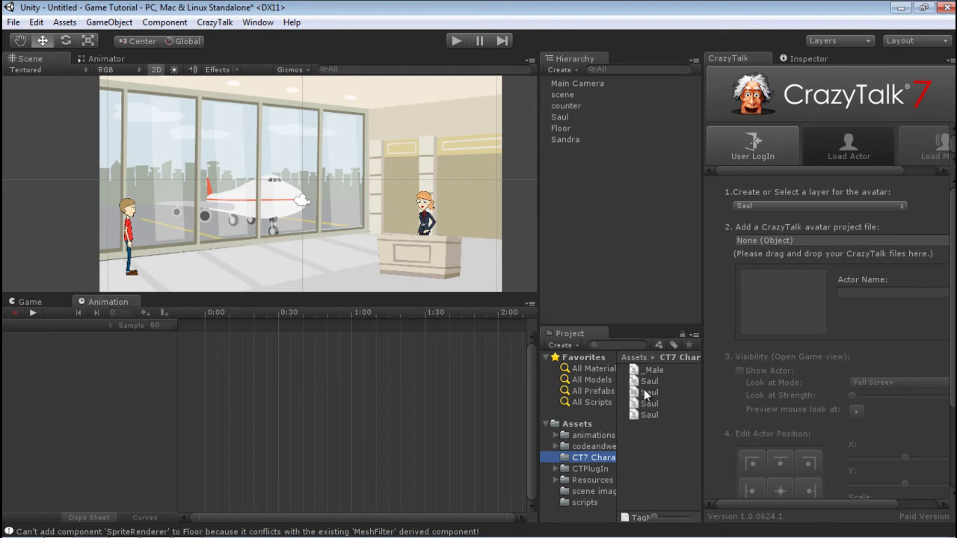
drag(654, 517, 673, 519)
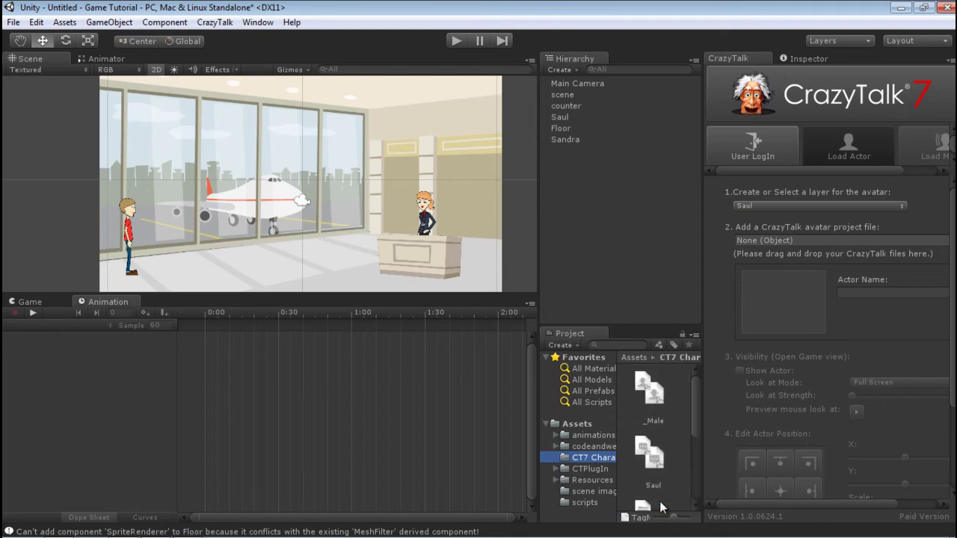
click(619, 378)
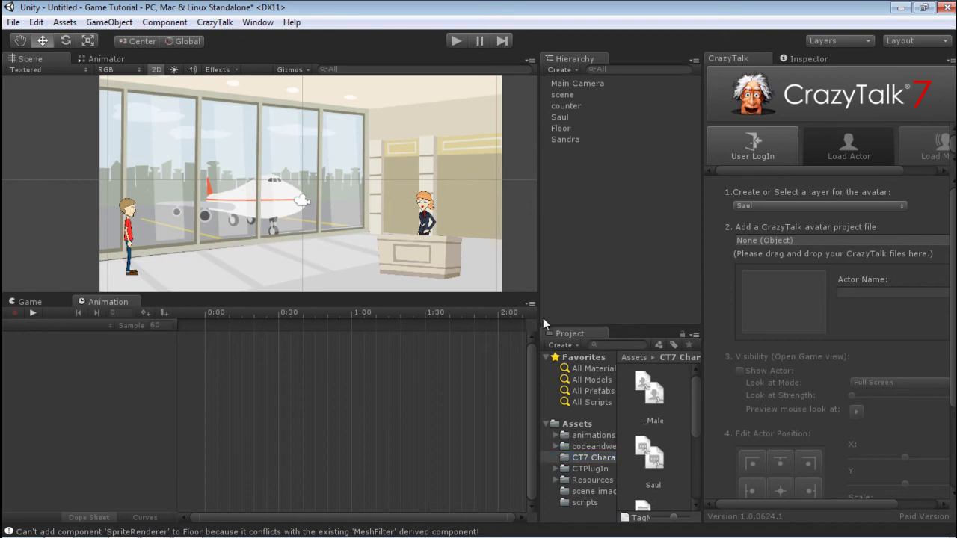
drag(538, 317, 363, 314)
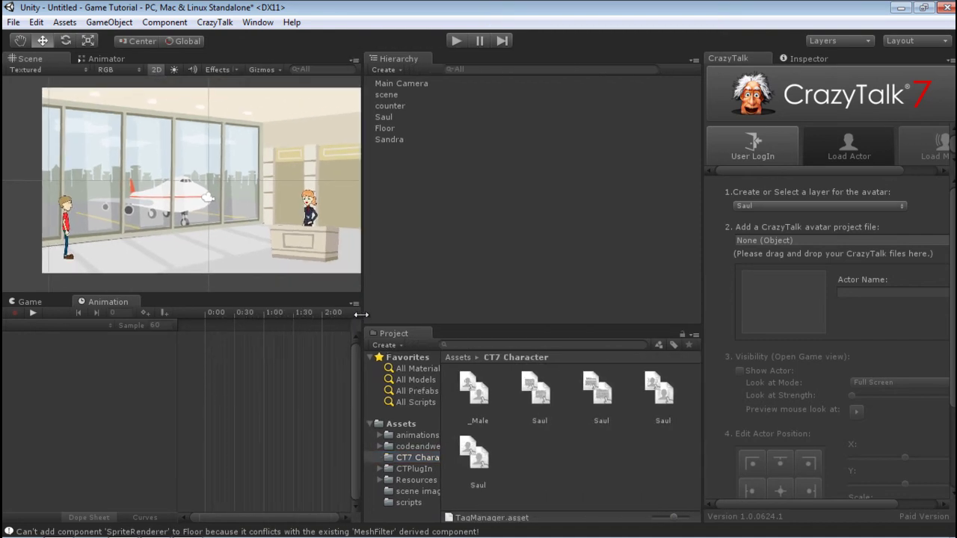
click(477, 454)
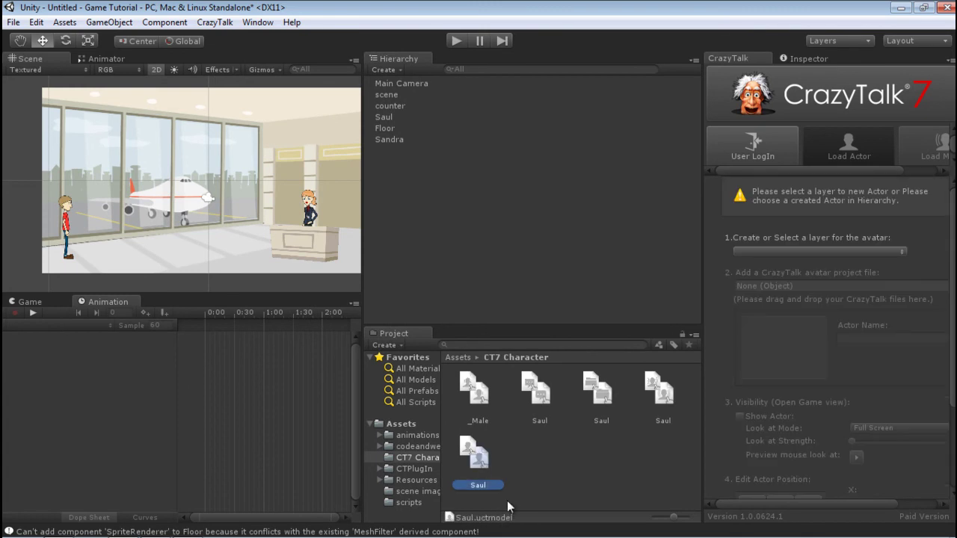
click(474, 409)
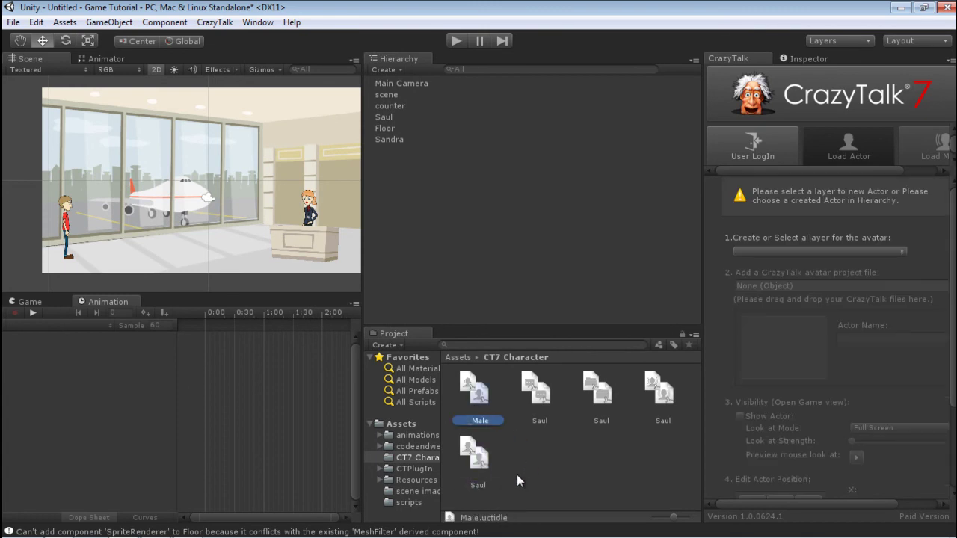
click(537, 401)
click(601, 402)
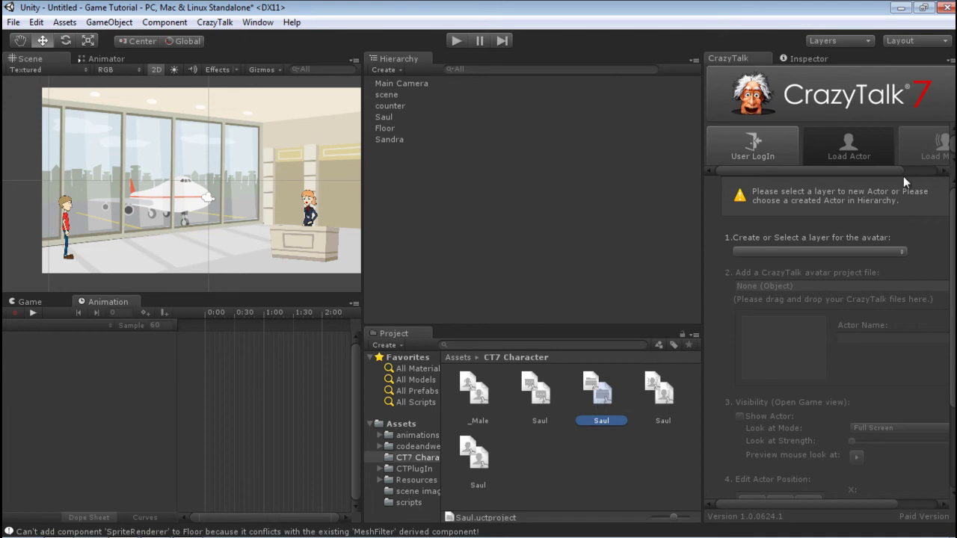
Step: Select the Saul layer for the avatar and assign Saul.uctproject from CT7 Character as its CrazyTalk avatar project file
click(820, 252)
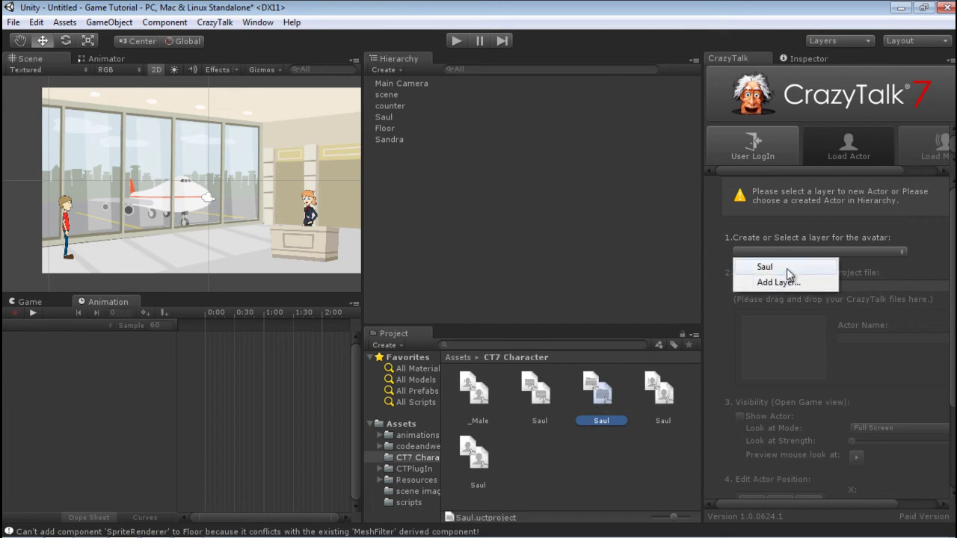
click(786, 268)
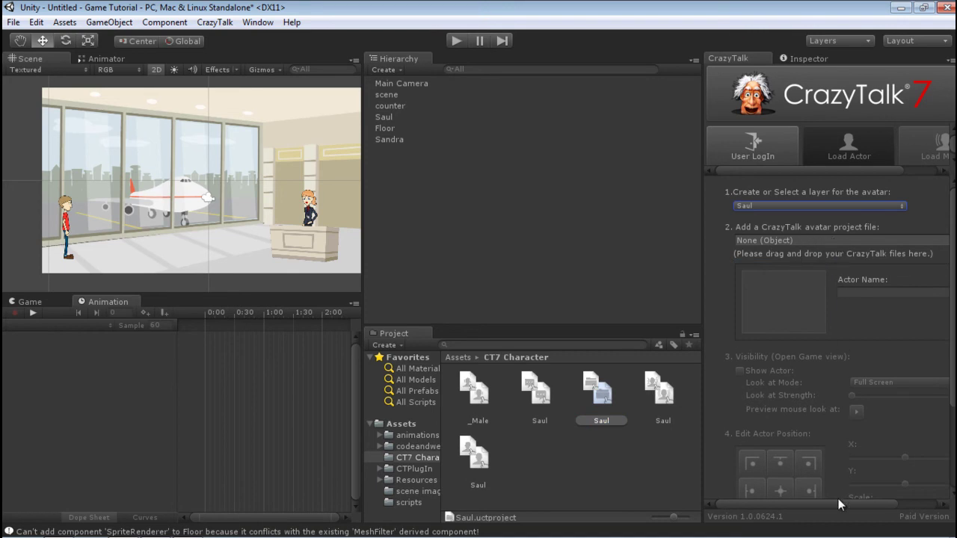
mouse_move(838, 505)
mouse_down()
mouse_move(869, 500)
mouse_move(852, 501)
mouse_up()
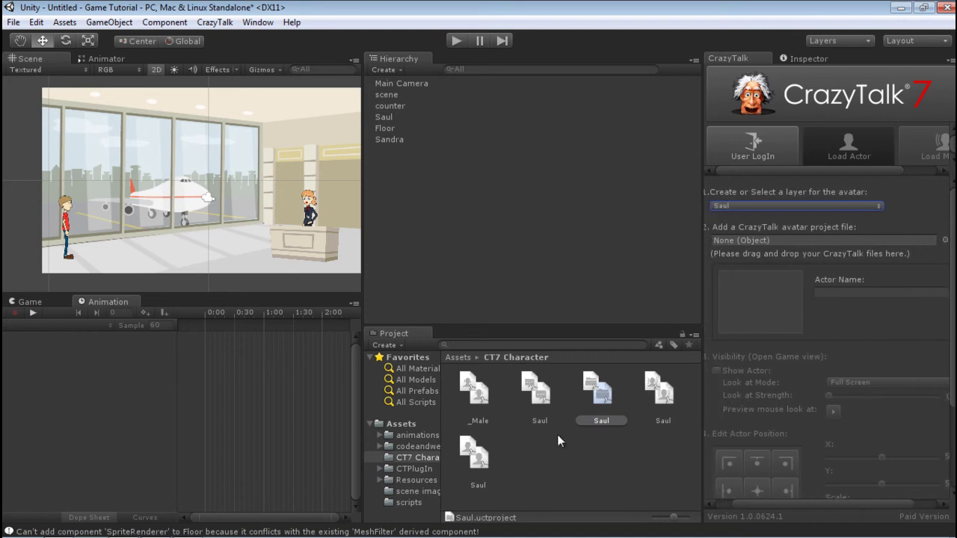
drag(596, 404, 774, 242)
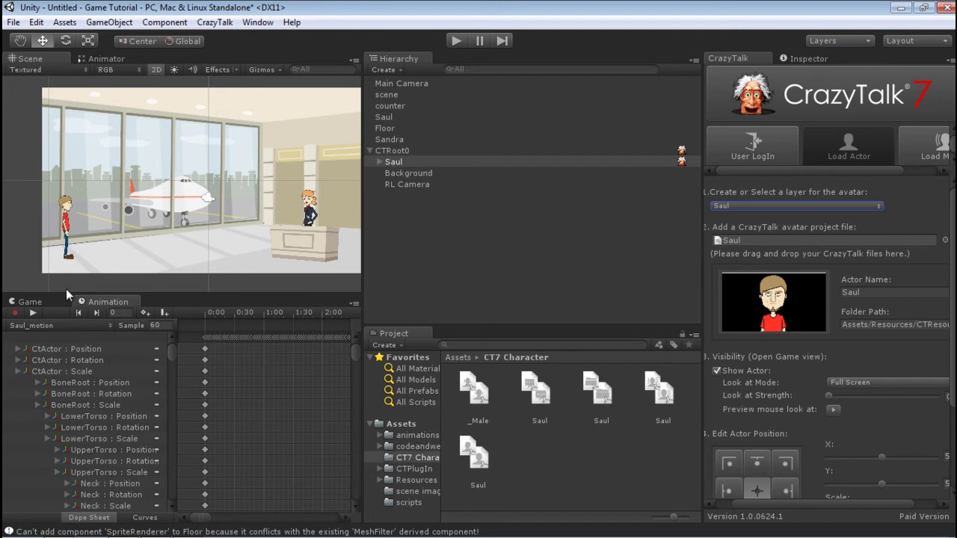
Step: Show the Game view and resize the panels and asset thumbnails so the whole scene and the CrazyTalk settings fit
click(33, 302)
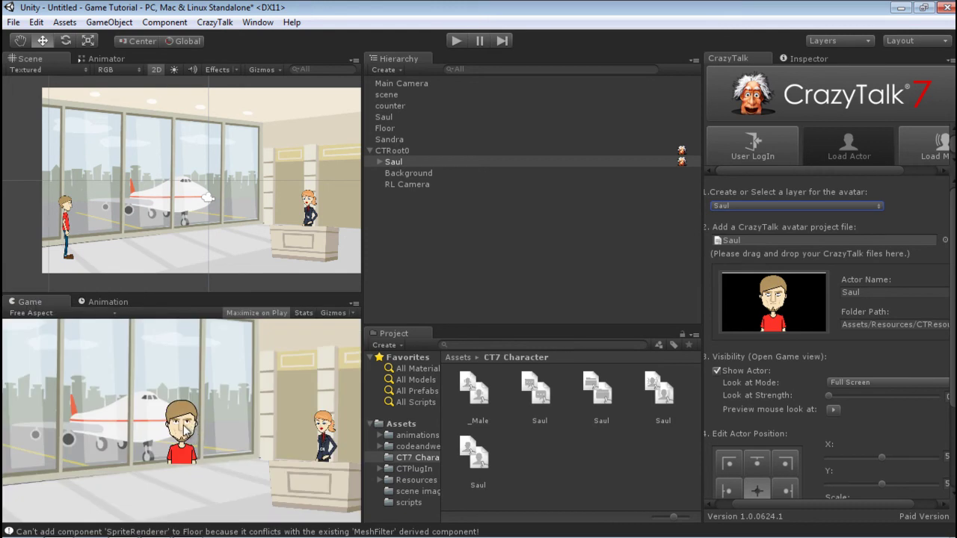
drag(364, 248, 585, 247)
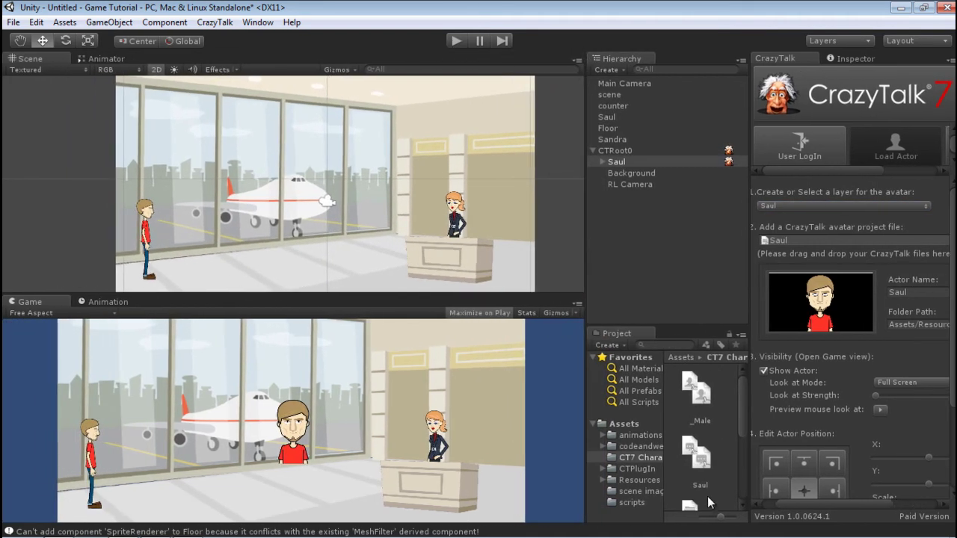
drag(720, 516, 705, 518)
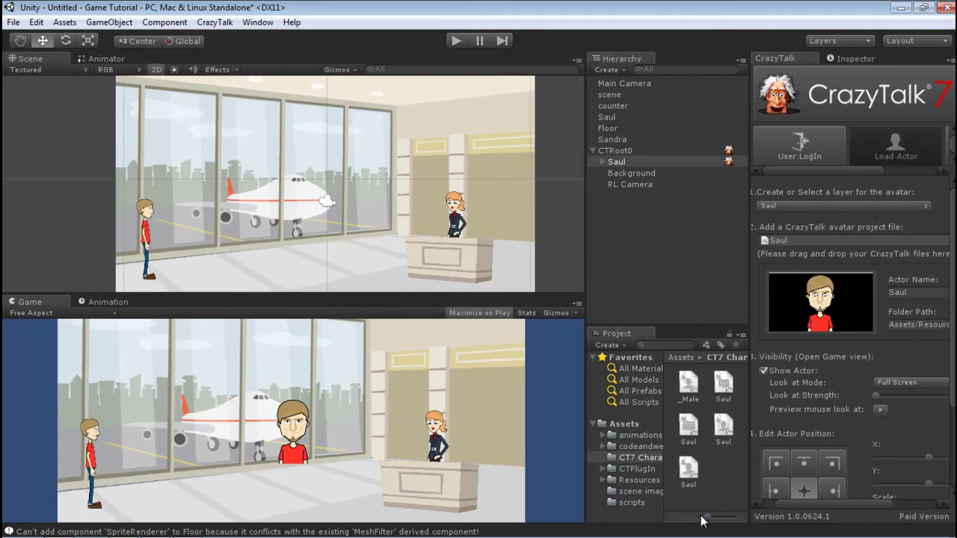
drag(751, 272, 709, 274)
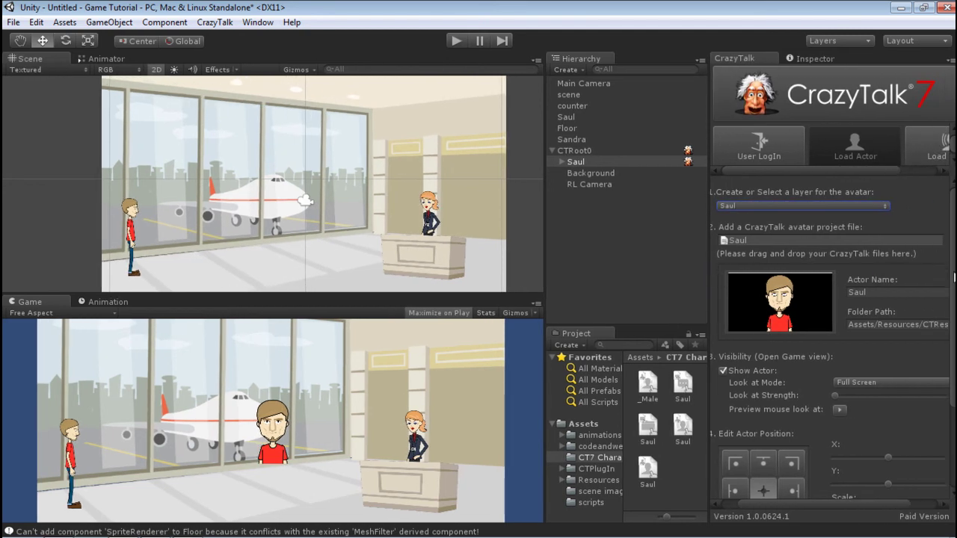
Step: Enlarge the Saul avatar, raise it slightly, and move it to the left side of the game scene using the scale and position settings
scroll(954, 273, down, 5)
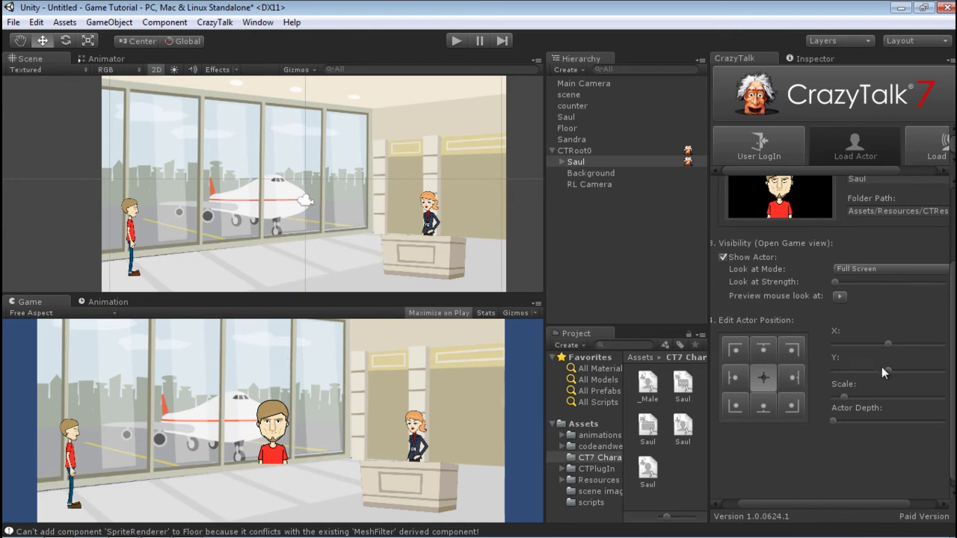
drag(887, 369, 889, 369)
drag(849, 395, 865, 408)
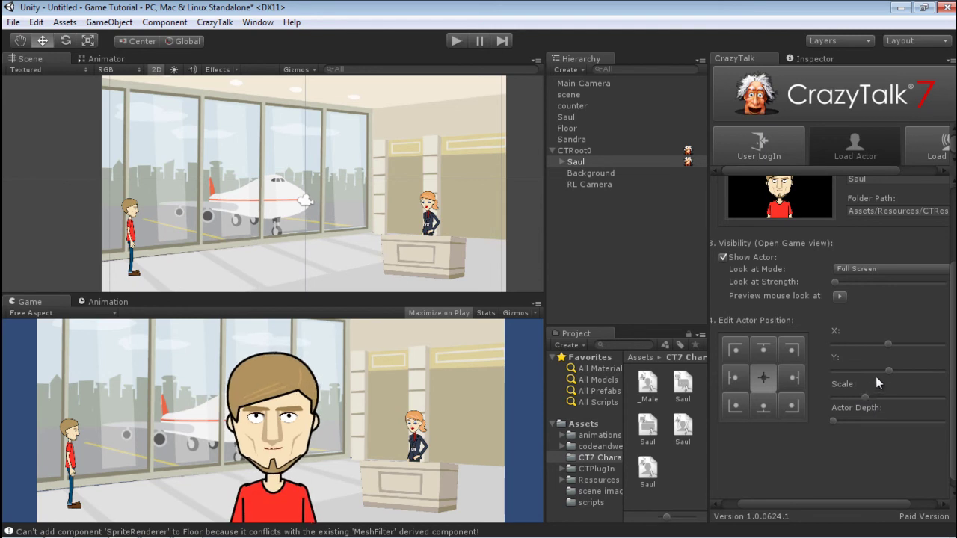
drag(885, 373, 888, 375)
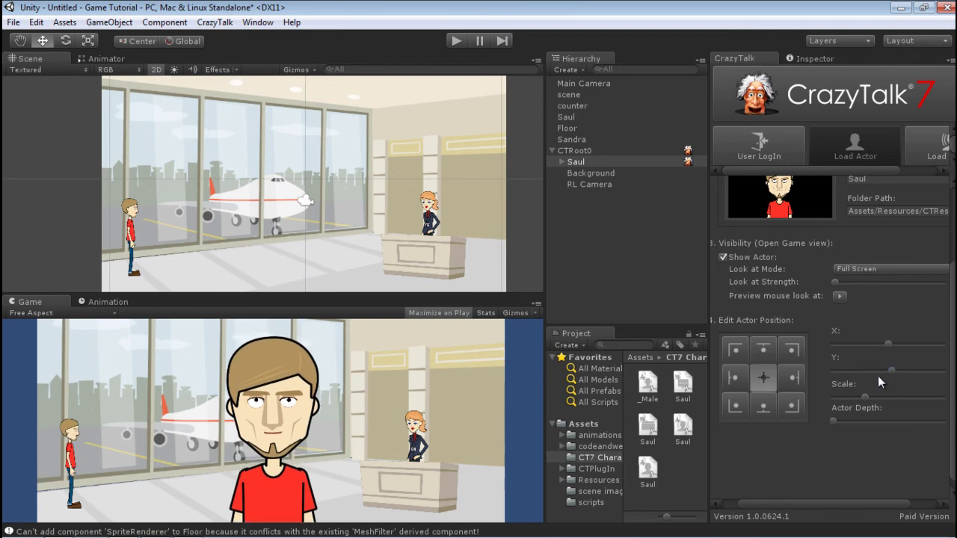
drag(883, 343, 877, 346)
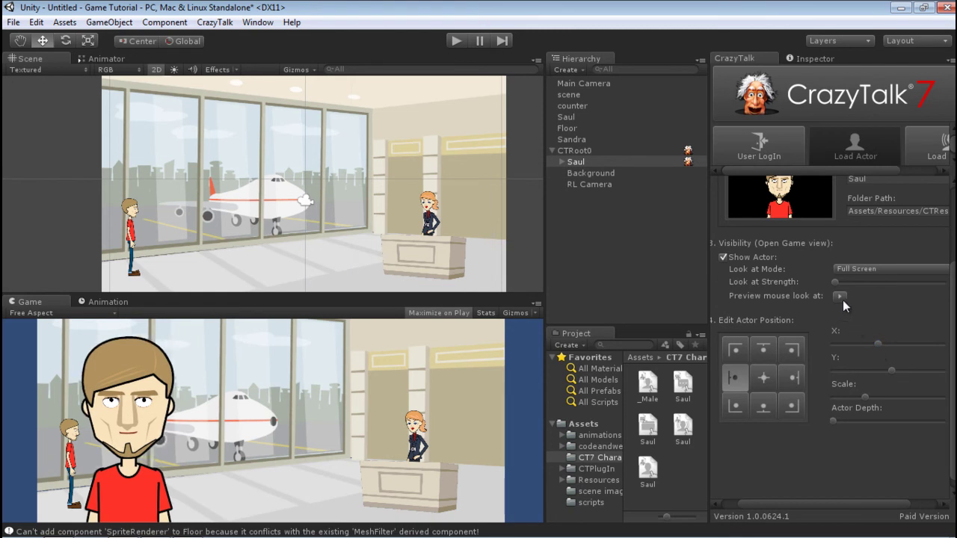
Step: Widen the CrazyTalk settings area and preview Saul_motion from the avatar's loaded motion list
click(926, 153)
drag(869, 170, 908, 174)
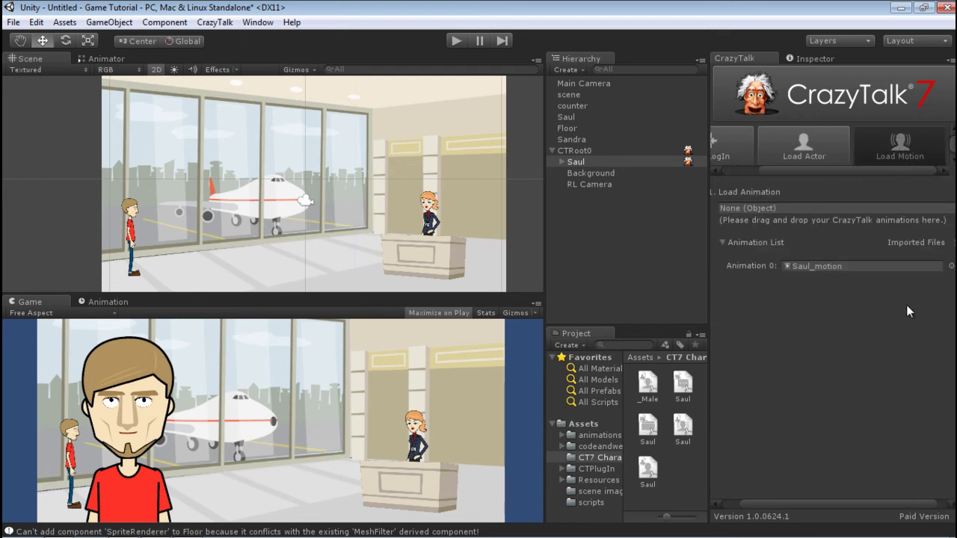
drag(709, 432, 671, 432)
click(949, 266)
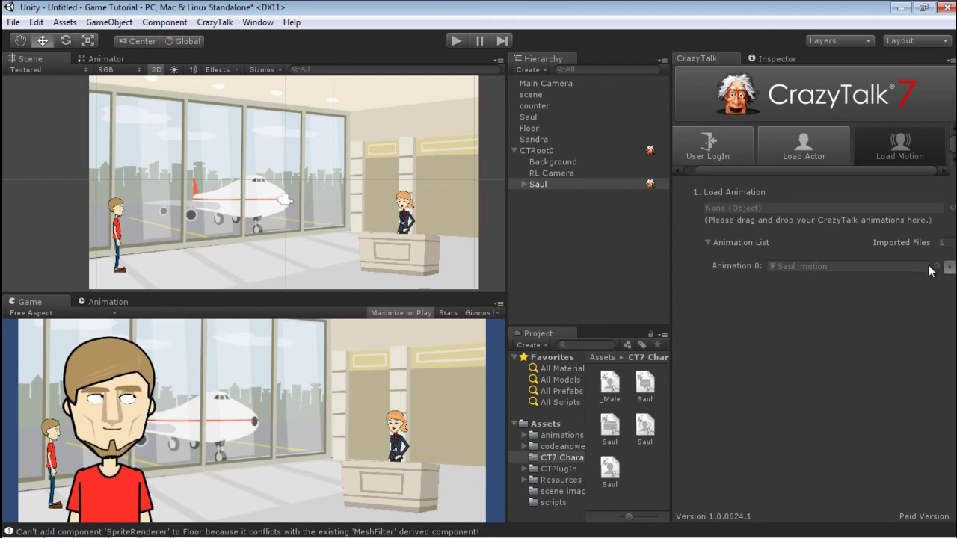
Step: Add the _Male motion to the Saul avatar's animation list and turn off Show Actor for the avatar
click(952, 210)
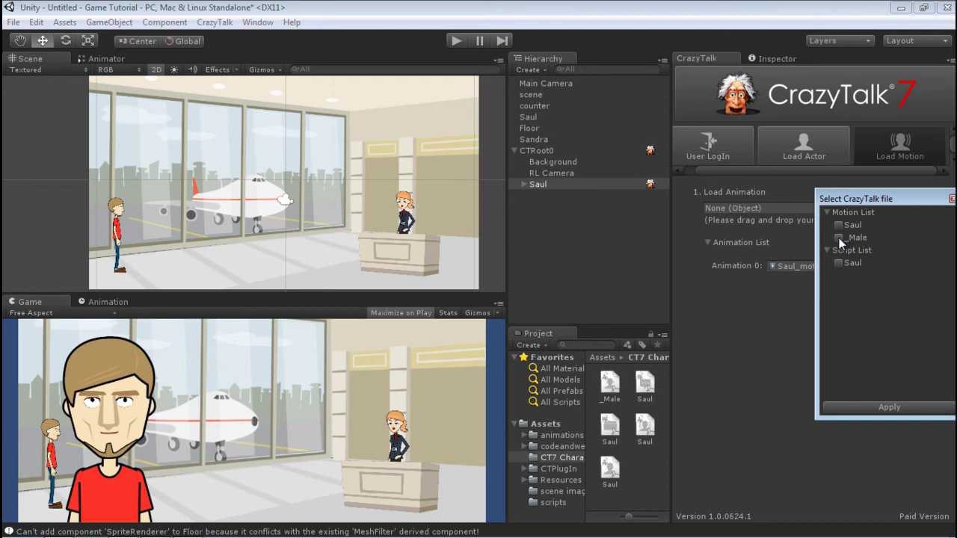
click(896, 407)
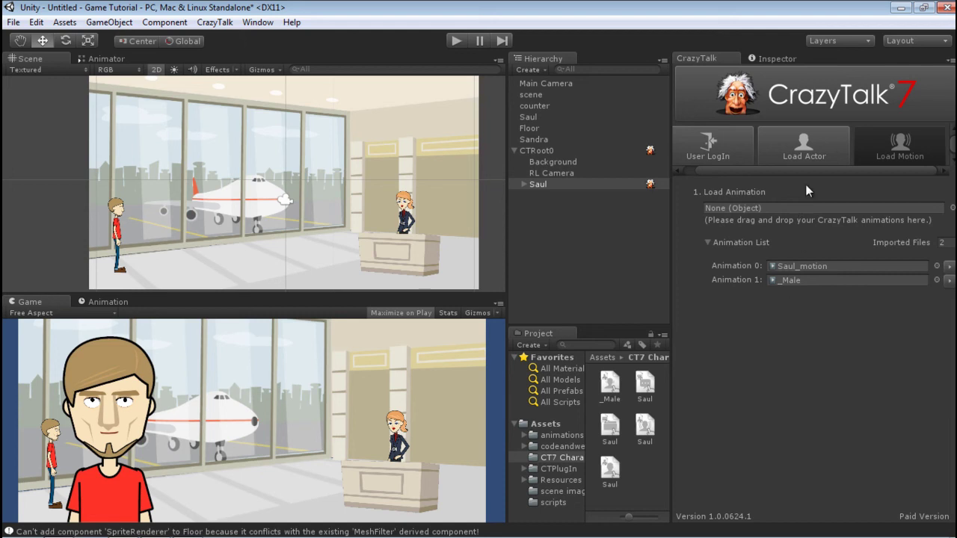
click(809, 145)
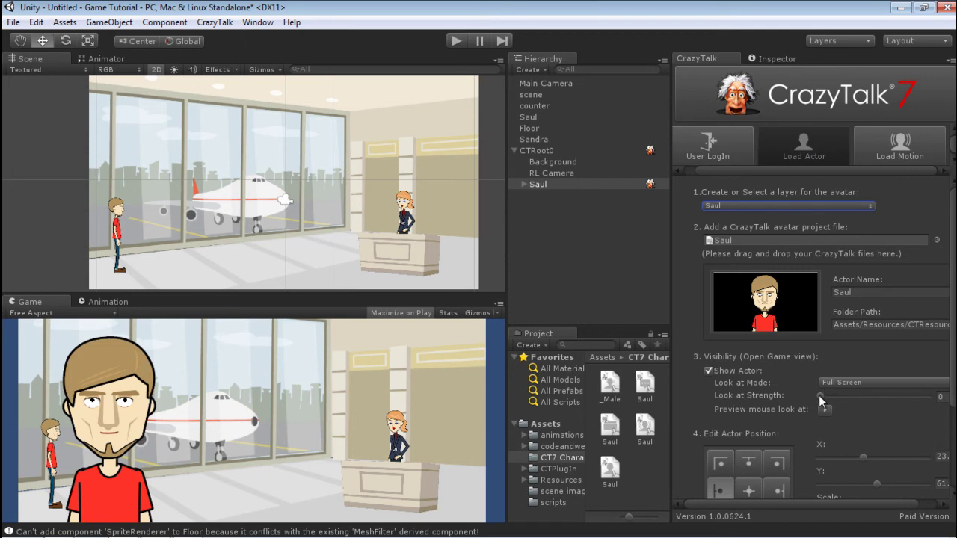
click(708, 370)
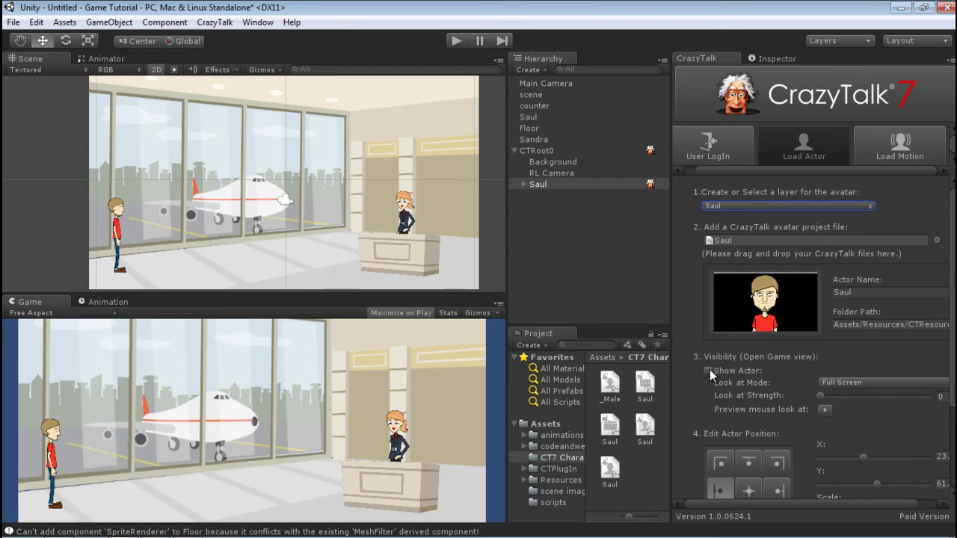
Step: Add a Box Collider 2D component to the counter object and enable its Is Trigger option
click(400, 256)
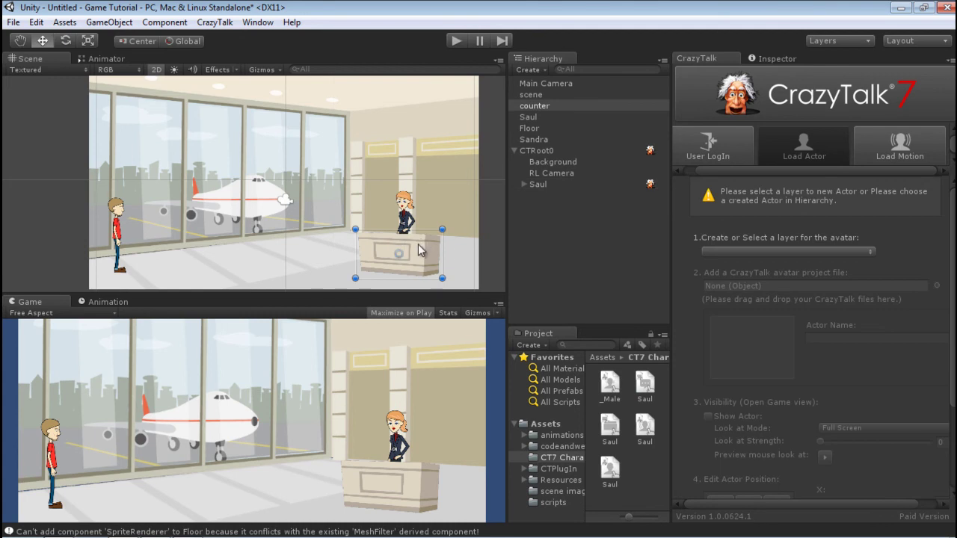
click(782, 60)
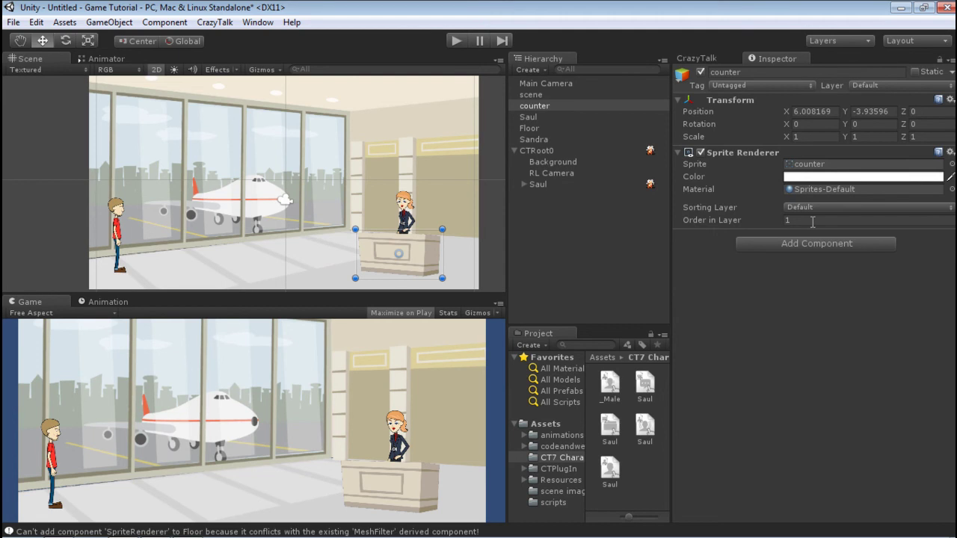
click(539, 104)
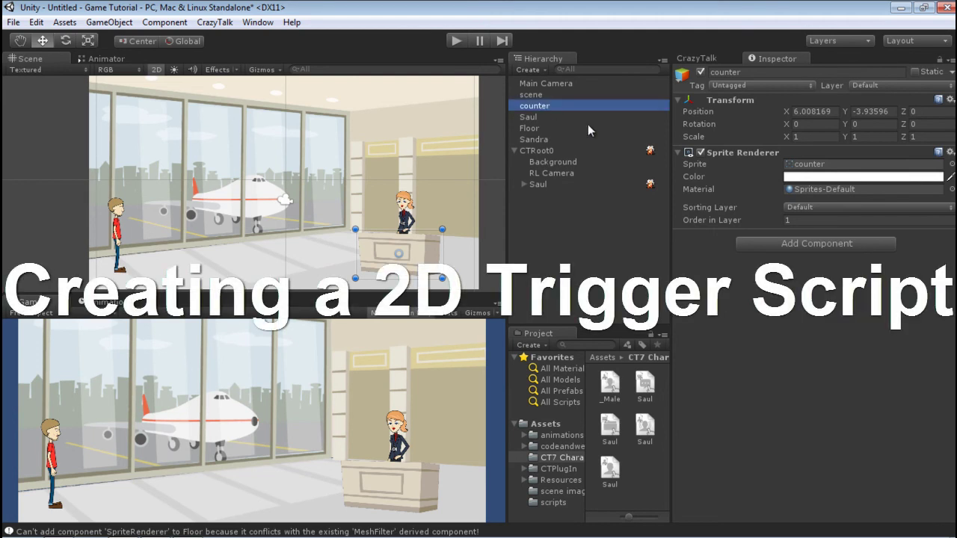
click(818, 243)
click(777, 342)
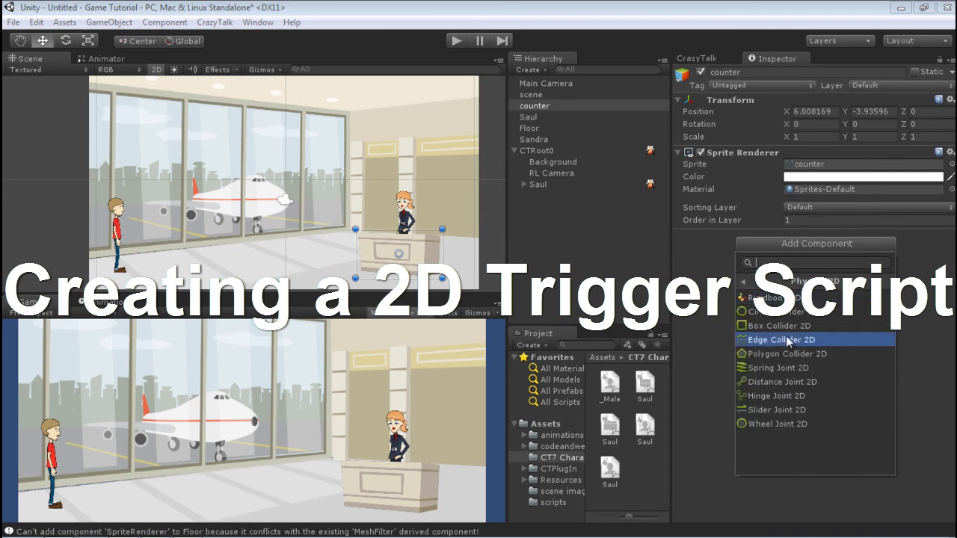
click(785, 324)
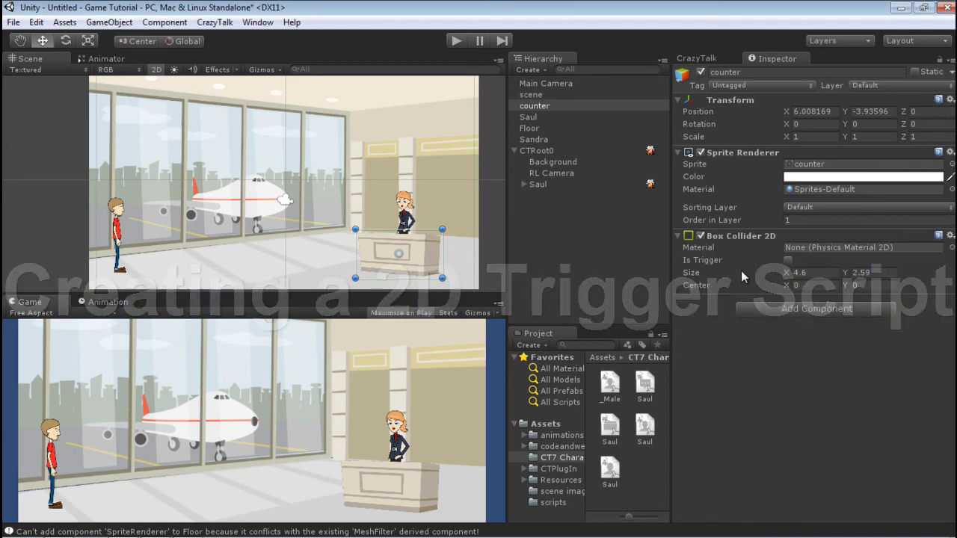
click(787, 260)
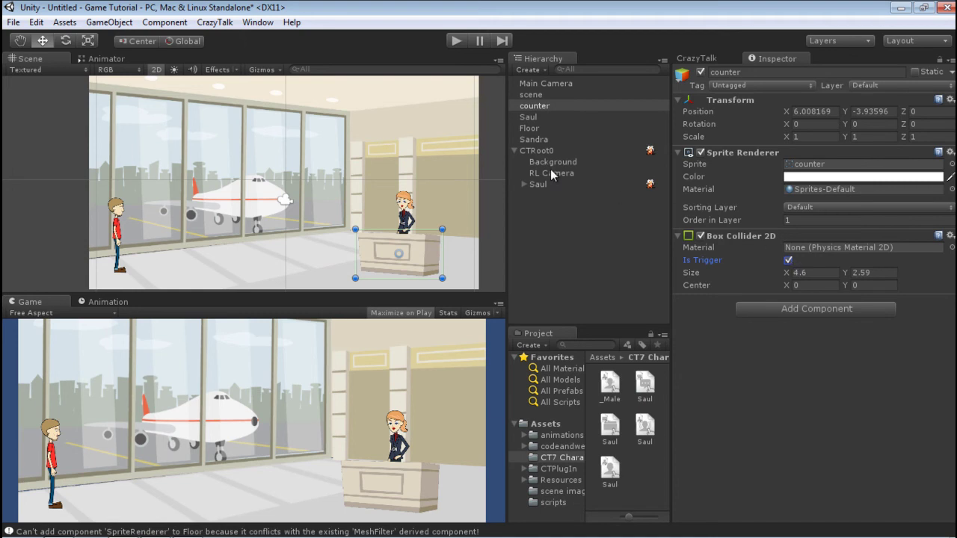
Step: Collapse the CTRoot0 object in the hierarchy and open the scripts folder in the project assets
click(516, 151)
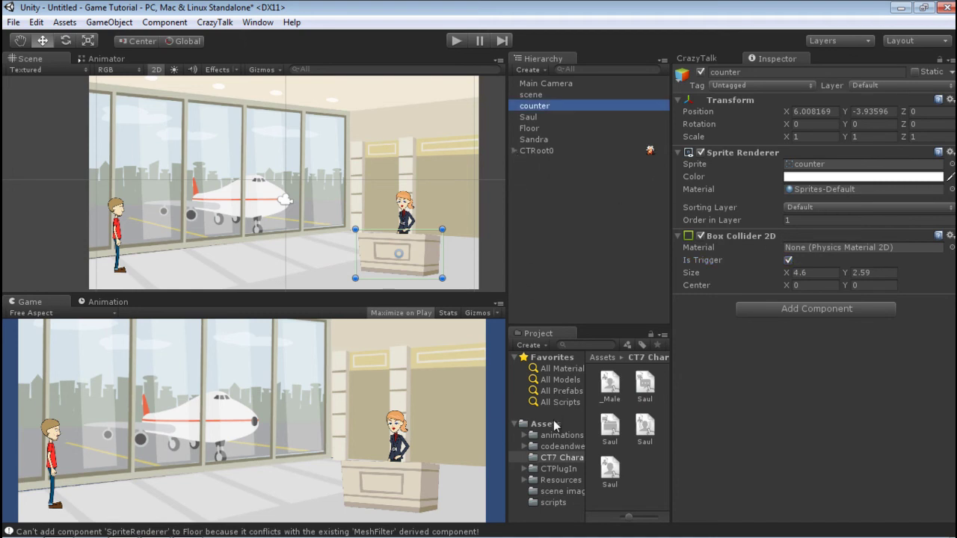
click(553, 502)
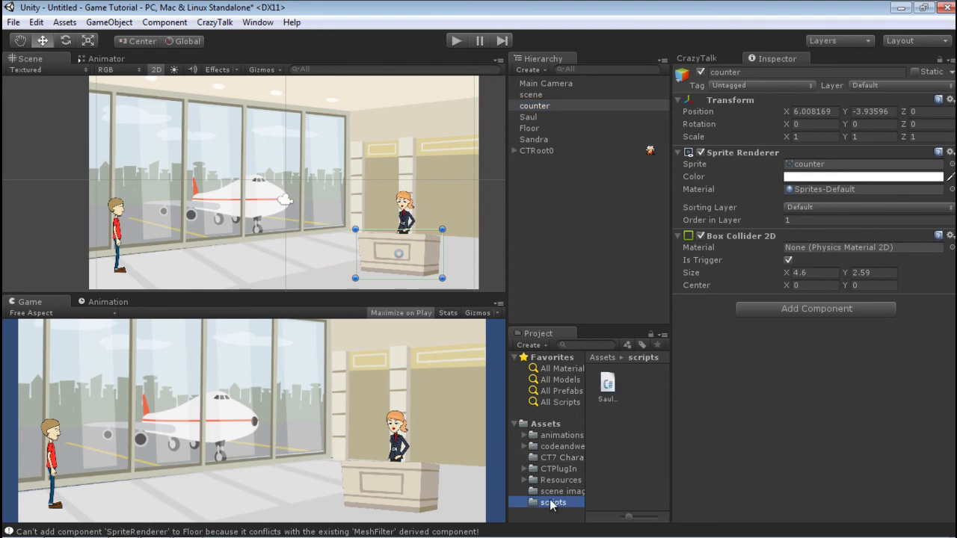
right_click(607, 441)
mouse_move(643, 217)
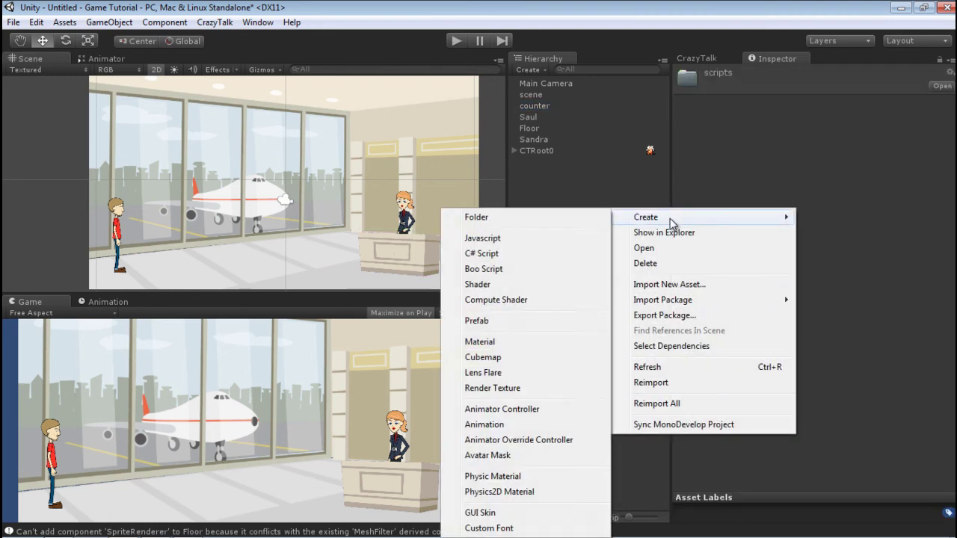
click(513, 217)
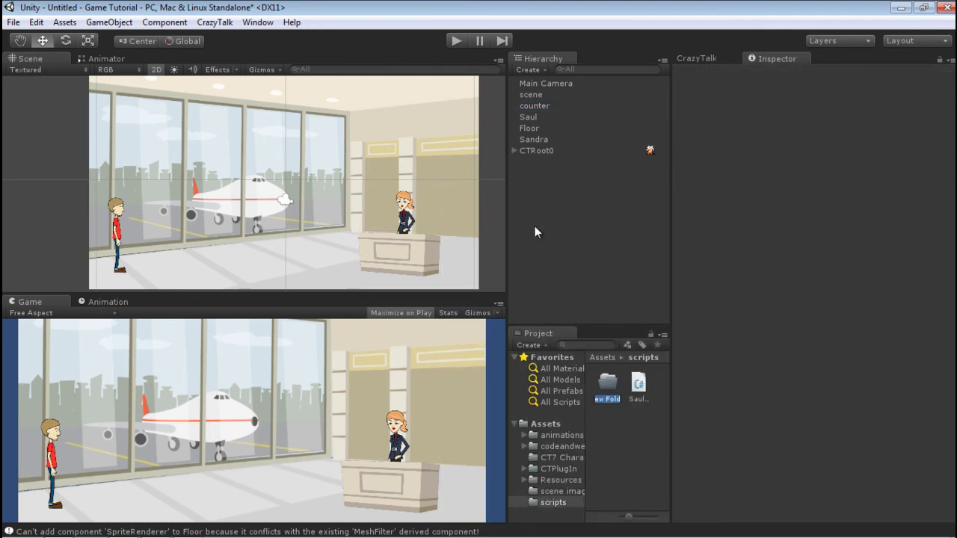
key(ctrl+z)
click(614, 384)
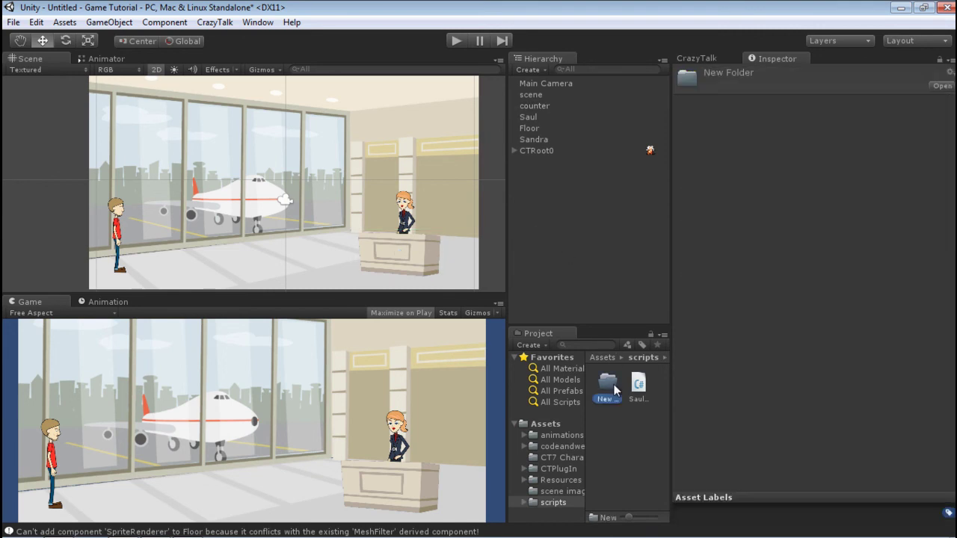
right_click(613, 384)
click(666, 213)
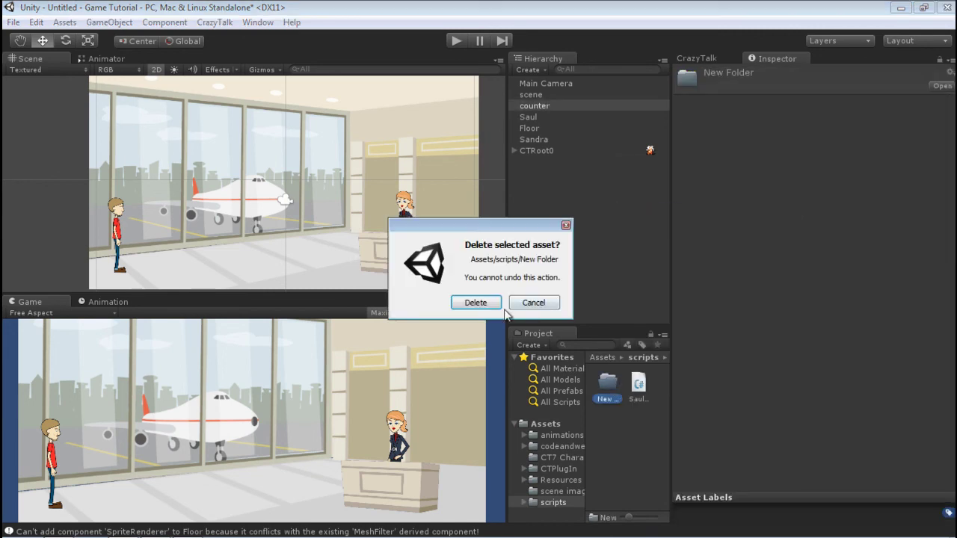
click(474, 302)
Step: Create a C# script named Trigger in the scripts folder and open it in a maximized MonoDevelop window
right_click(633, 427)
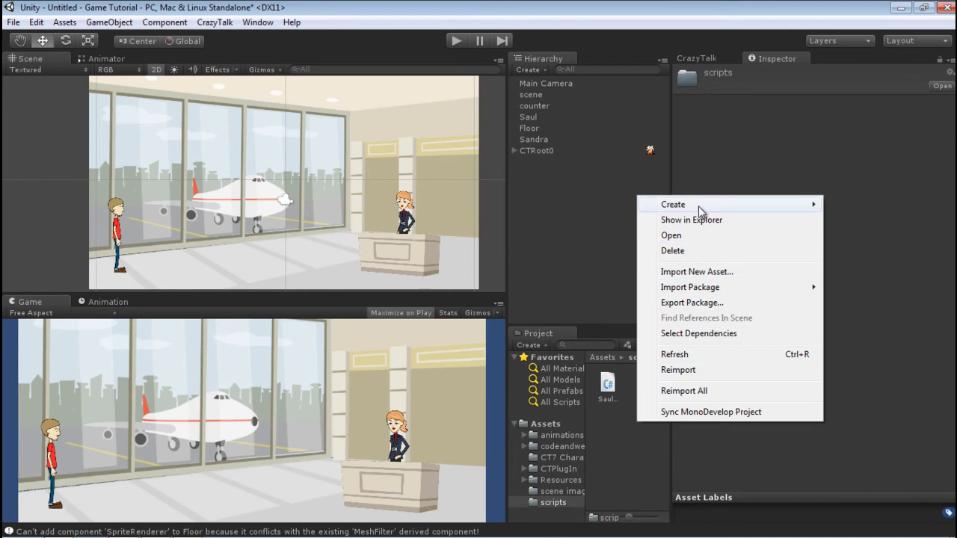
mouse_move(650, 205)
click(525, 240)
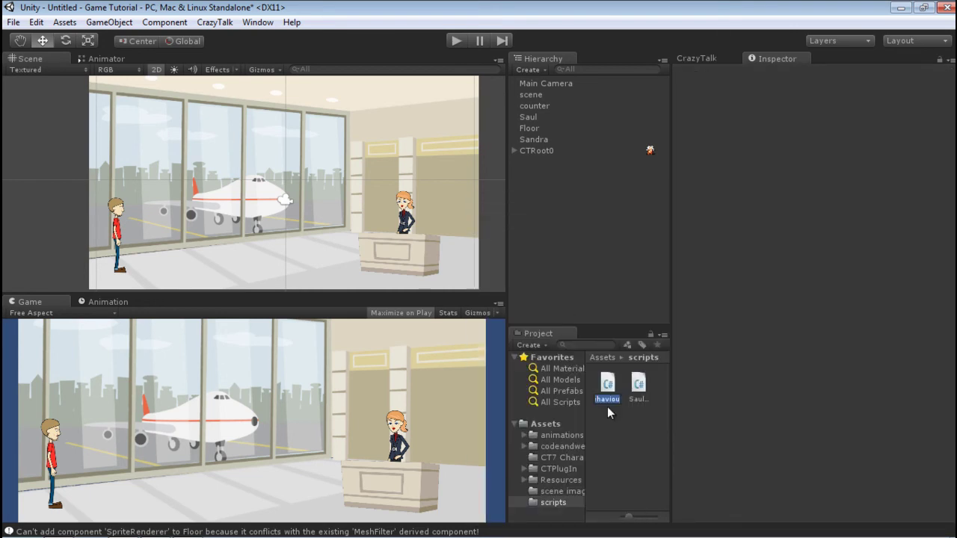
text(Trigger)
key(Return)
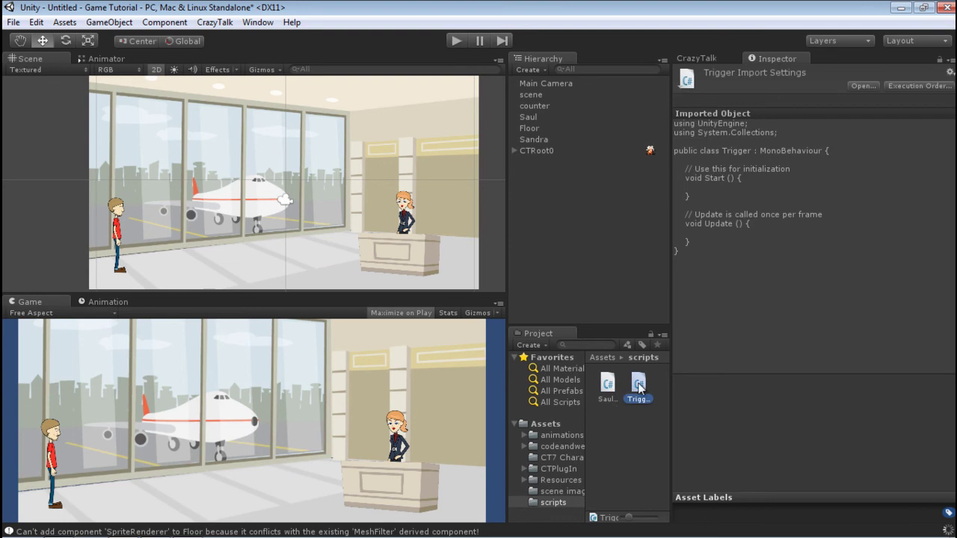
double_click(639, 386)
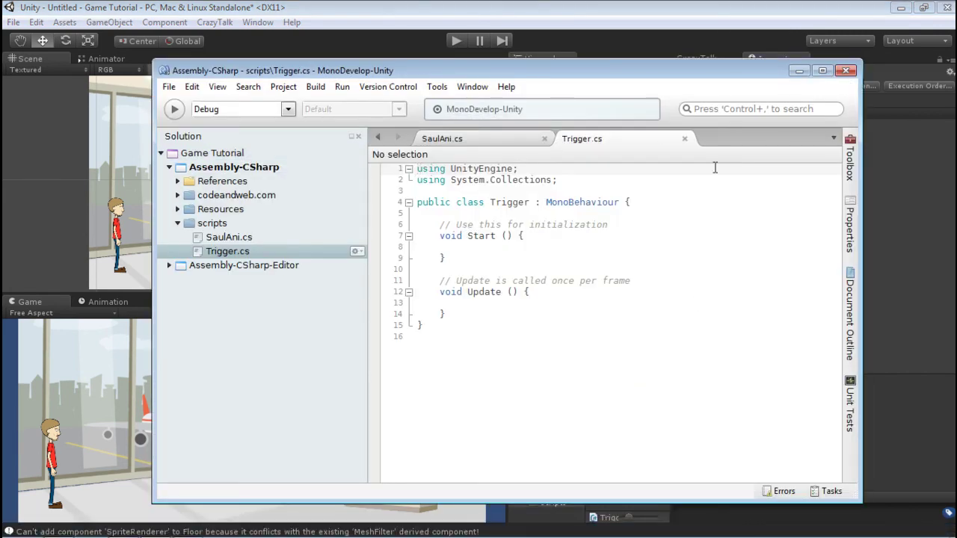
double_click(712, 71)
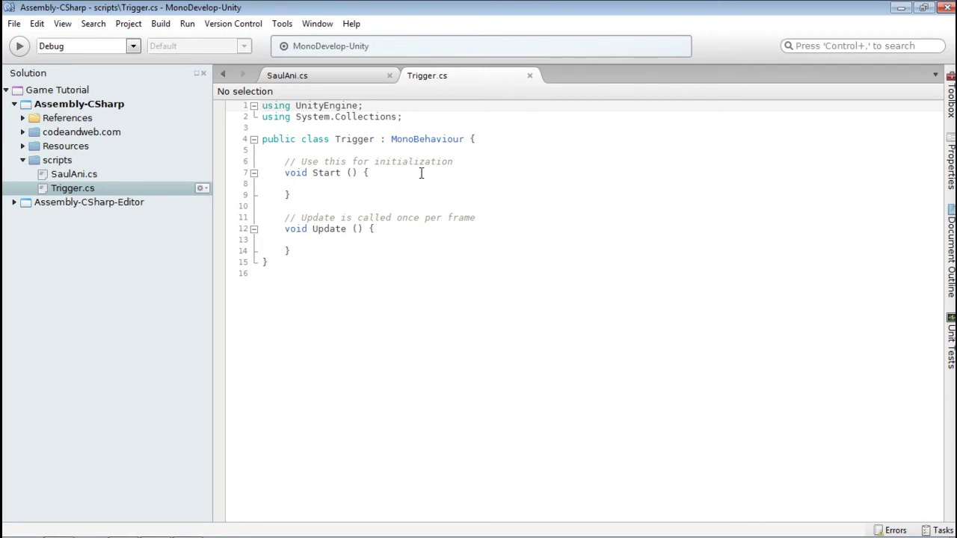
Step: Replace the initialization comment in the Trigger class with the declaration "public CTPluginAPI CtApi;" above the Start method
drag(454, 163, 291, 163)
key(BackSpace)
key(Return)
key(Return)
key(Up)
key(Up)
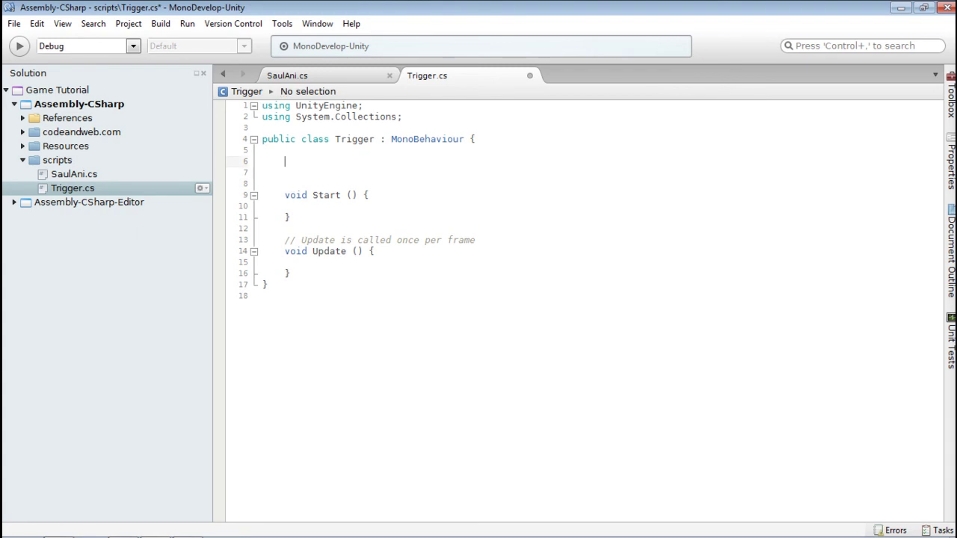
text(public CT)
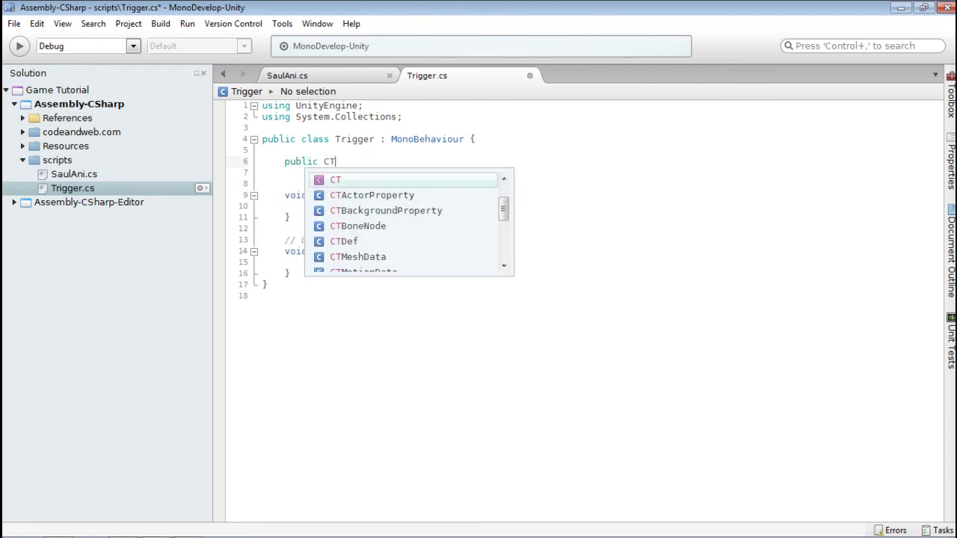
text(Plug)
key(Return)
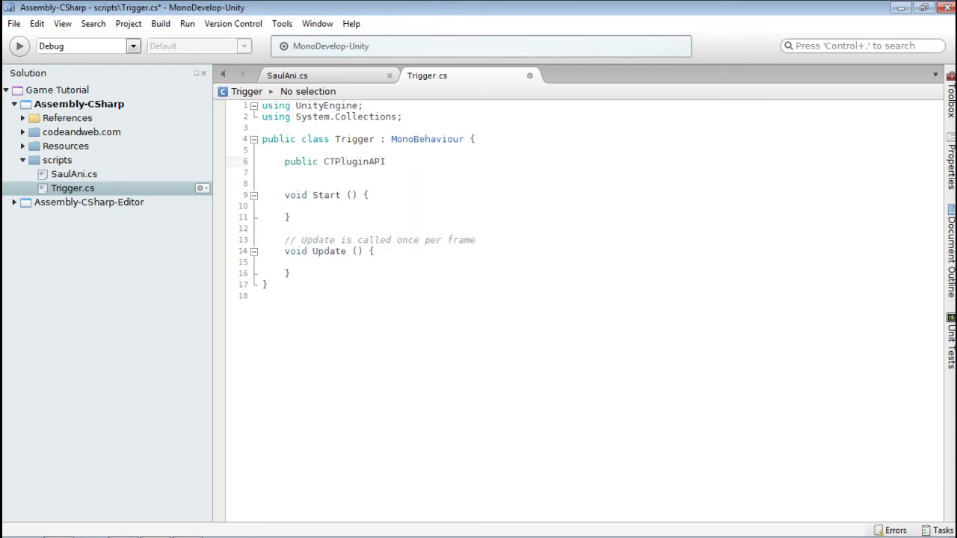
text(CtApi)
Step: Delete the comment above the Update method and change the method to OnTriggerEnter with the parameter (Collider collusion)
drag(485, 242, 285, 240)
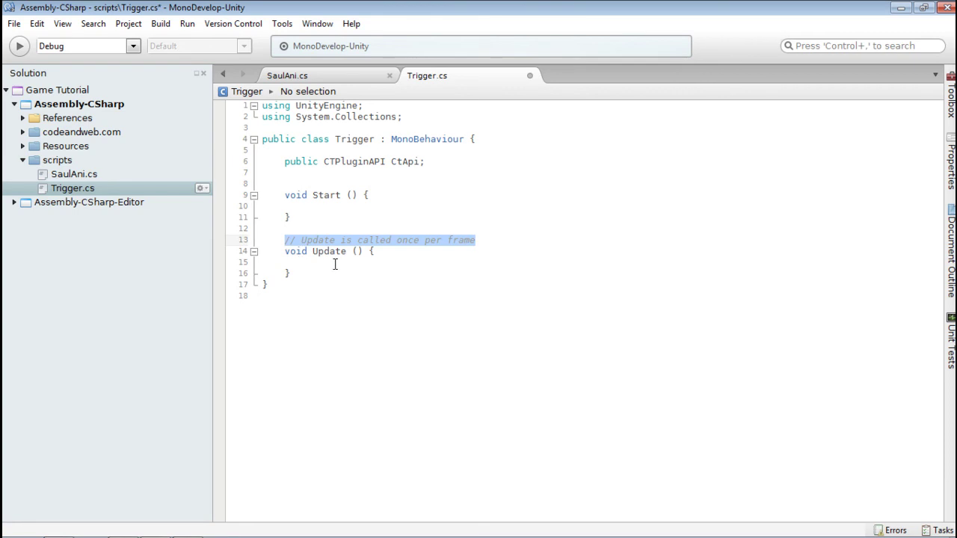
key(BackSpace)
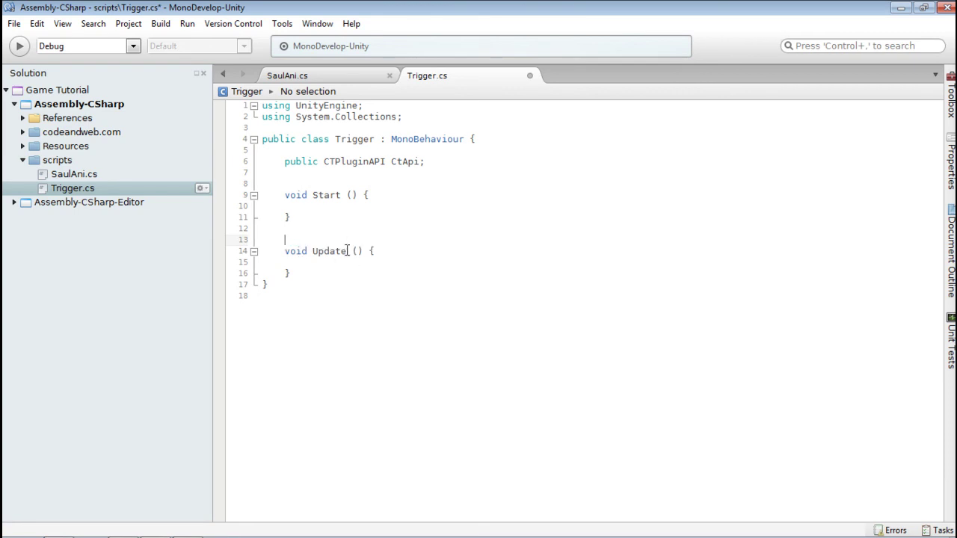
drag(348, 251, 312, 251)
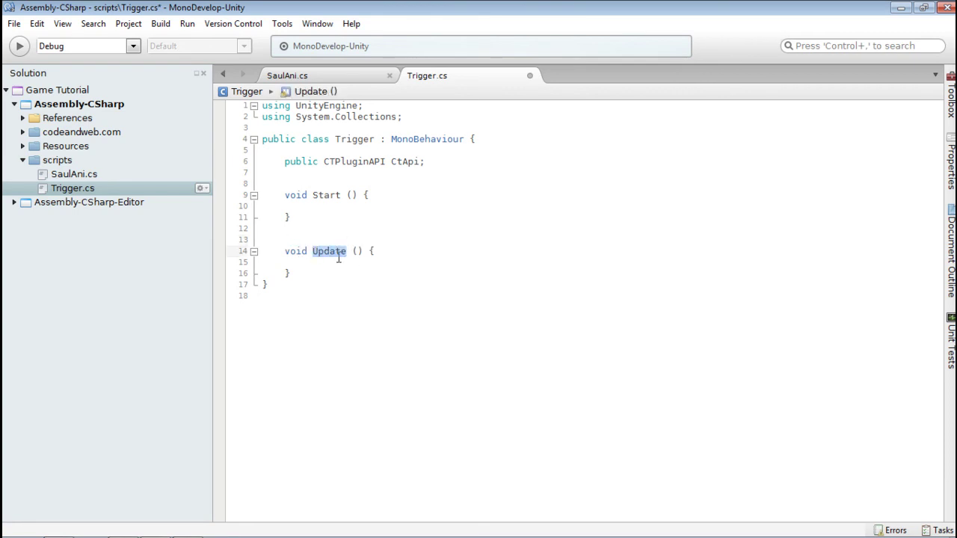
text(OnTrigger)
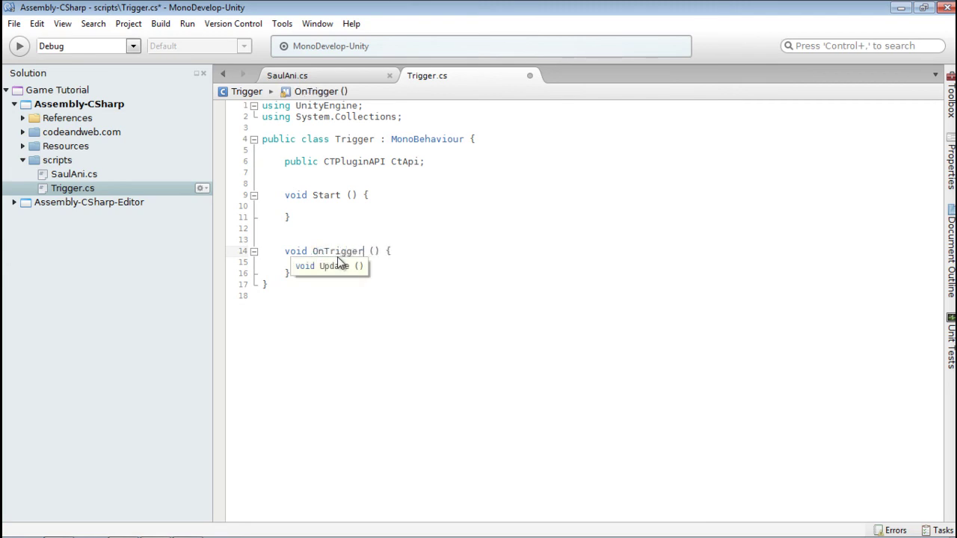
text(Enter (Collider collusion))
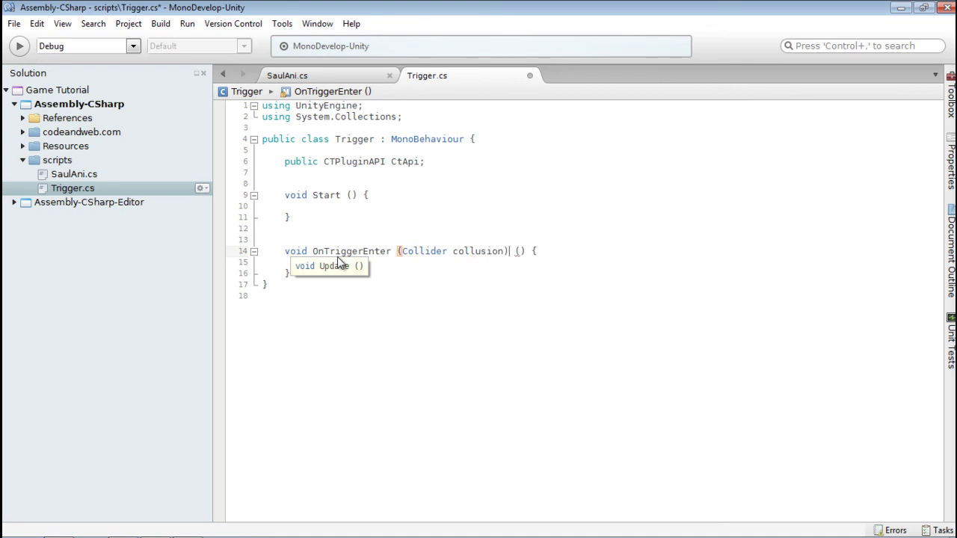
Step: Remove the leftover empty parentheses after the OnTriggerEnter signature and lay out its braces on separate lines with an empty body
key(ctrl+shift+Right)
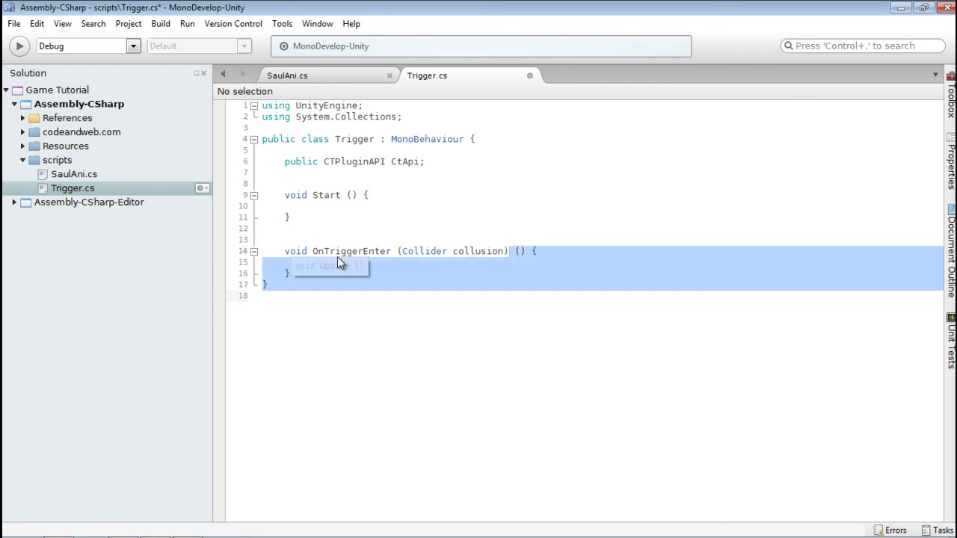
key(ctrl+shift+Left)
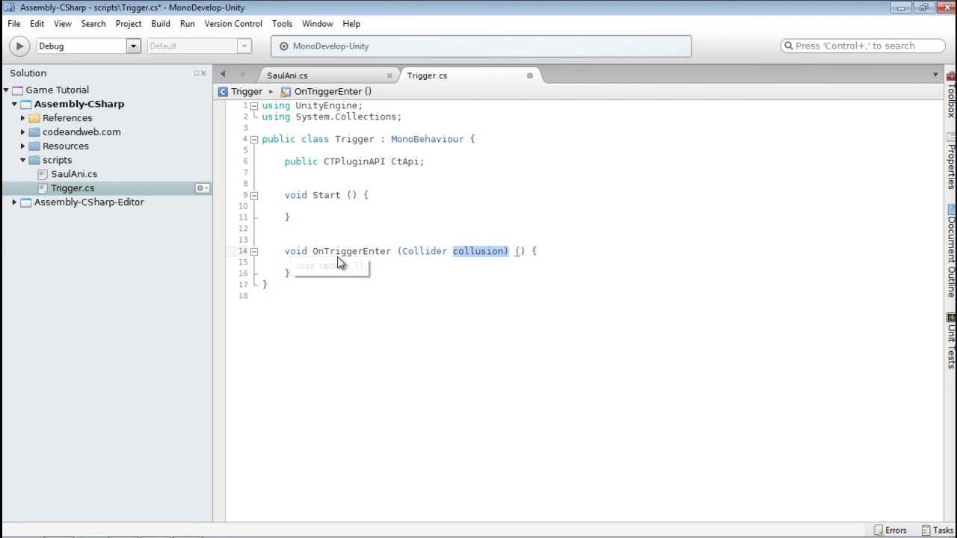
double_click(521, 250)
key(Delete)
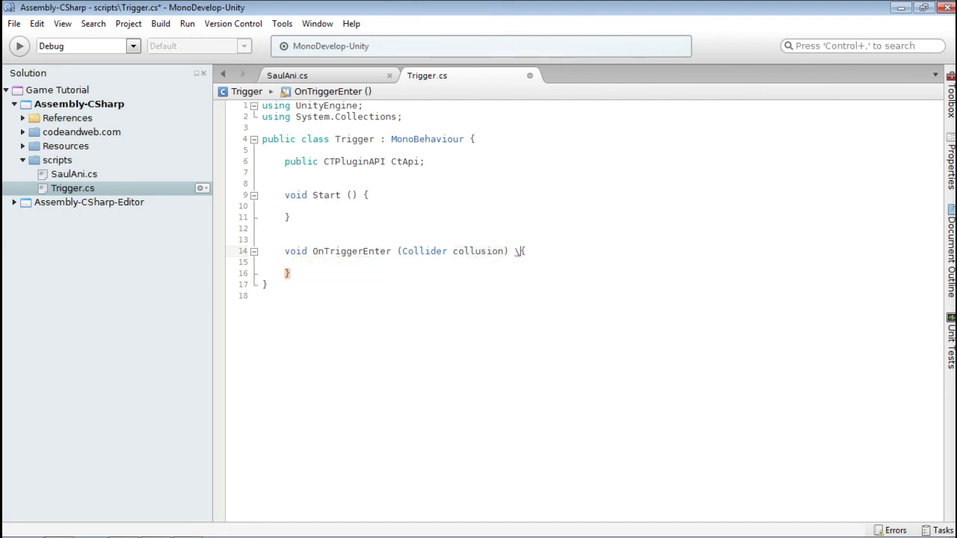
key(Delete)
key(Delete)
key(Return)
text({)
key(Down)
key(Down)
key(Return)
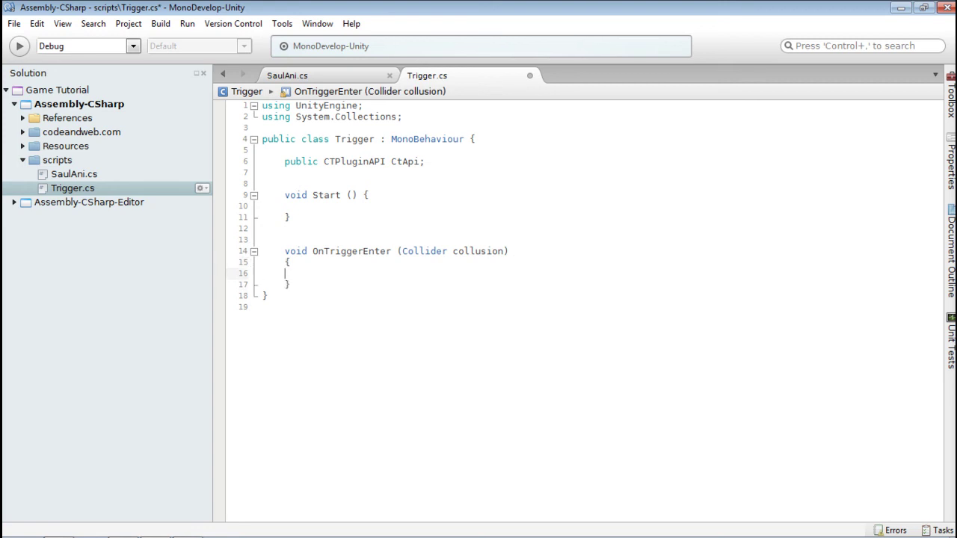
Step: Add the call "CtApi.ShowActor (true, 0.0f, 0.2f);" inside the body of OnTriggerEnter
key(Up)
text(CtApi.)
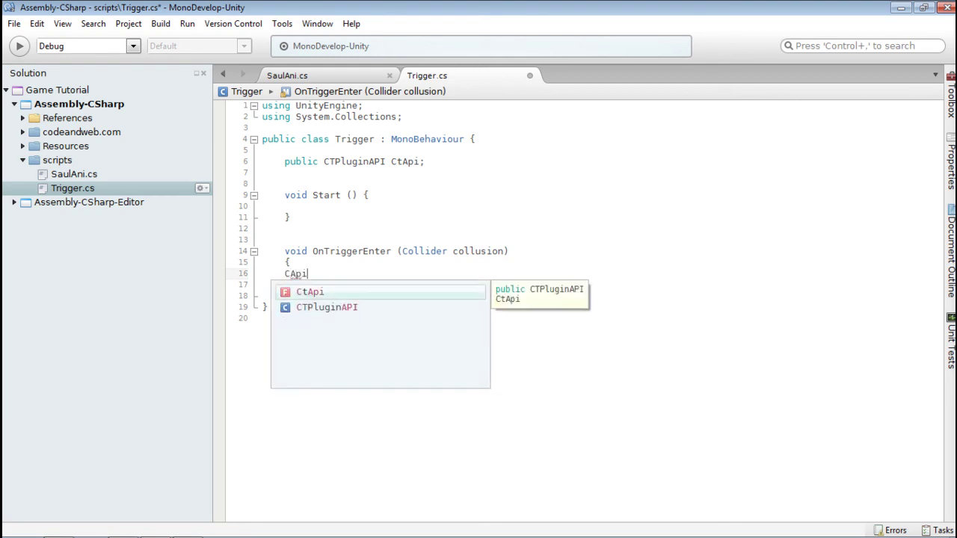
text(Show)
key(Return)
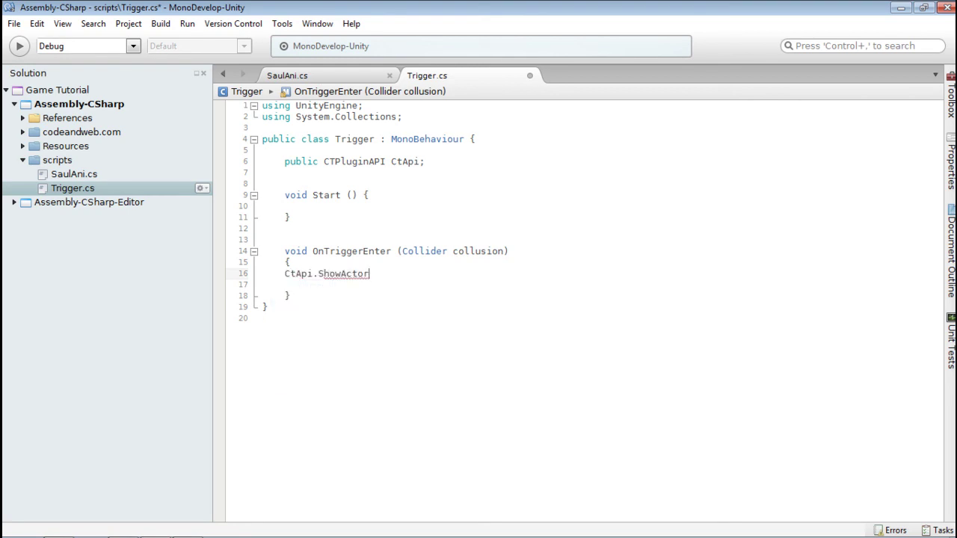
text(()
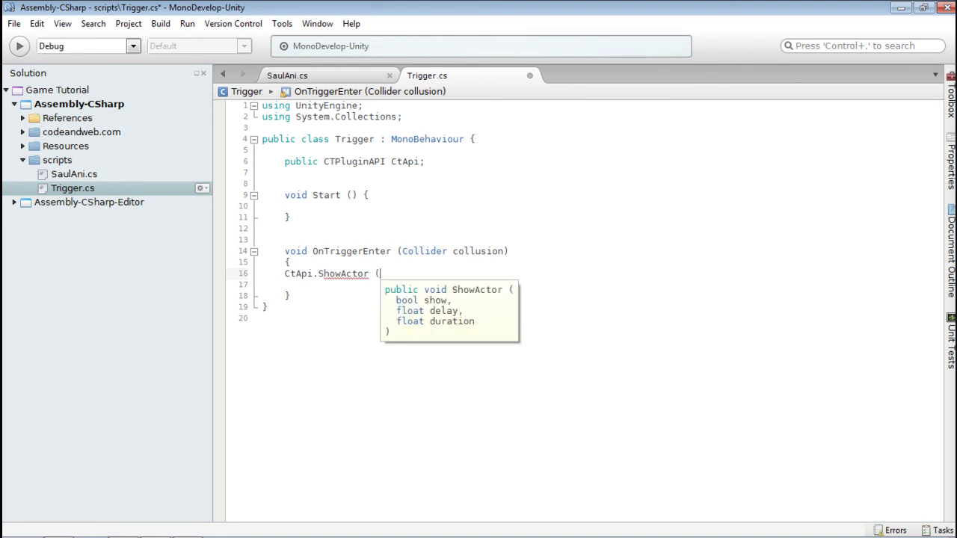
text(true, 0.0f, 0.2f);)
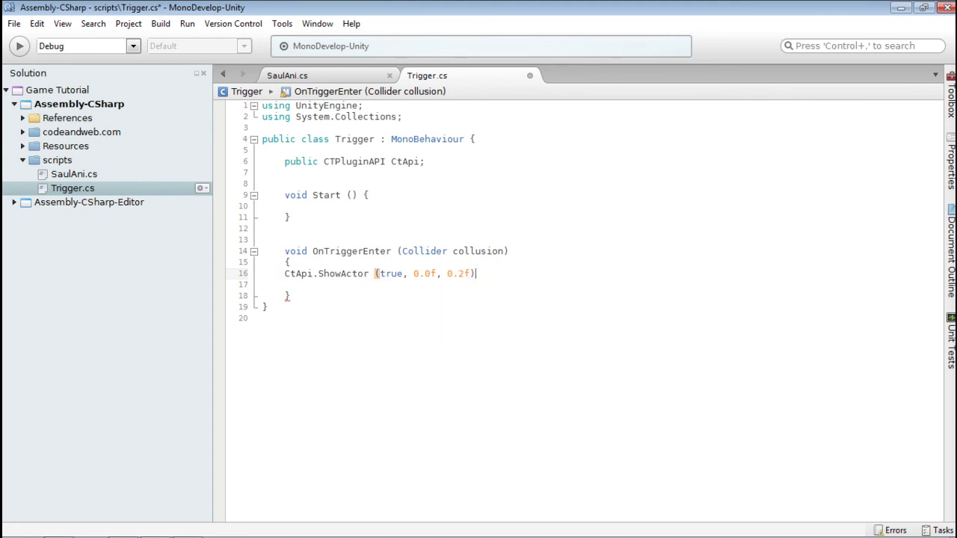
Step: Begin a CtApi.Play call on the line below ShowActor, up to the opening quote of its animation name
key(Return)
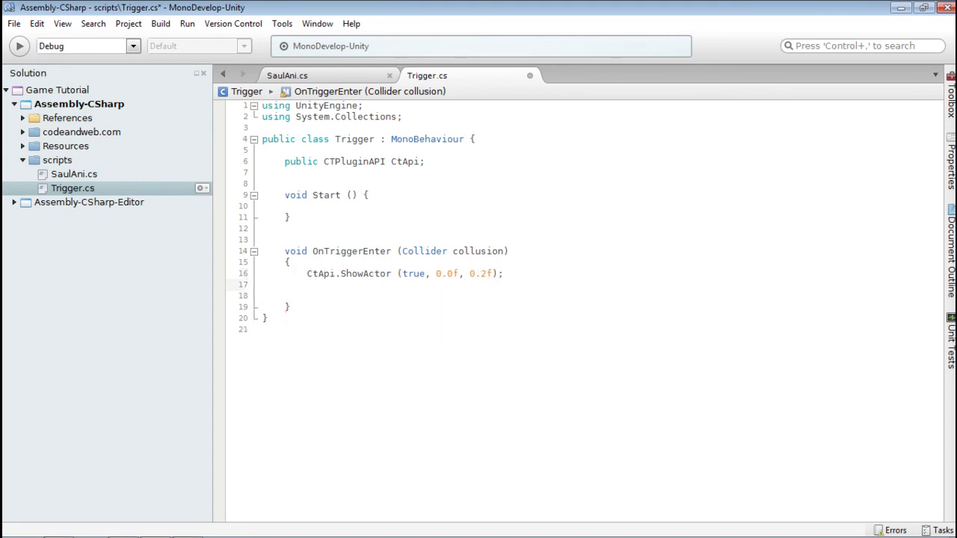
text(CtApi)
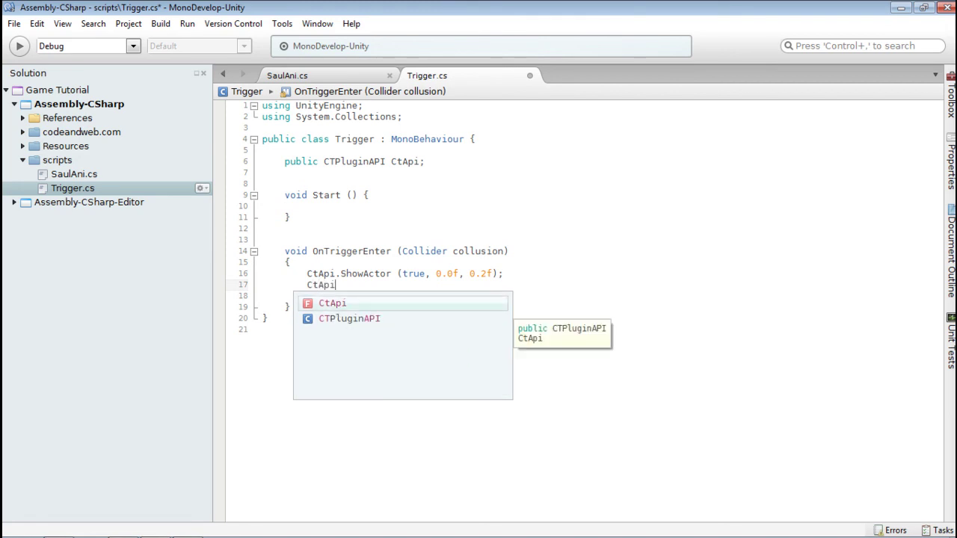
text(.Play)
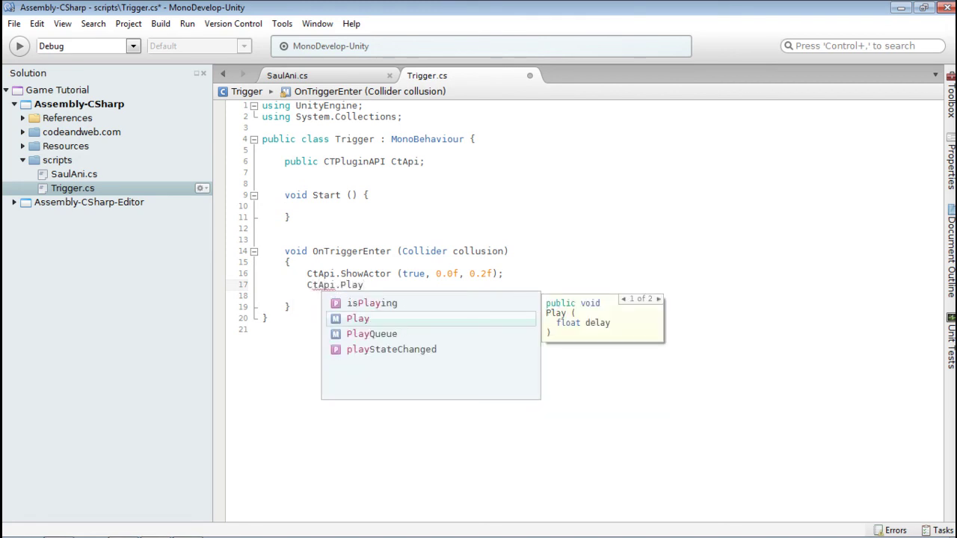
text( (")
Step: Check CTRoot0's loaded CrazyTalk animation names in Unity and complete the script's Play call with ("Saul_motion", falst, 0.0f);
key(alt+Tab)
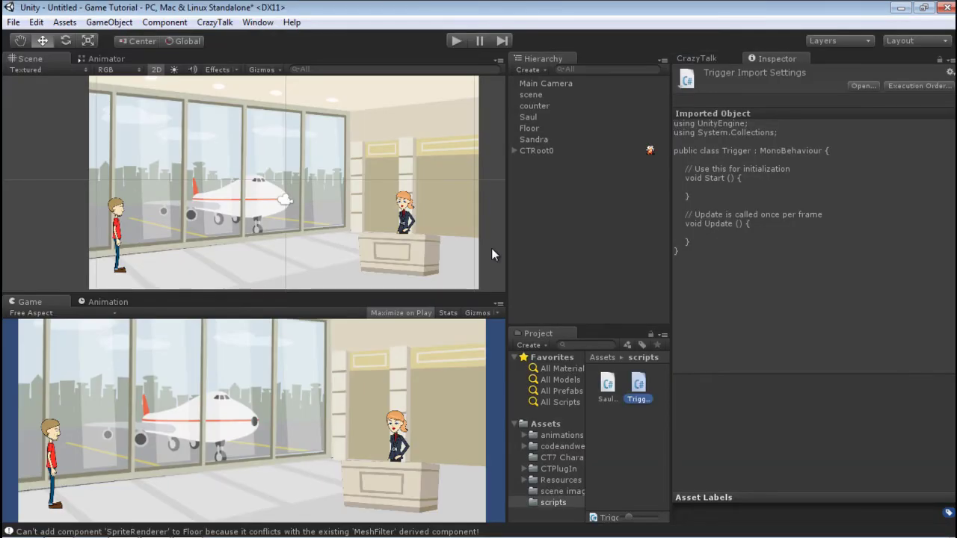
click(544, 149)
click(702, 59)
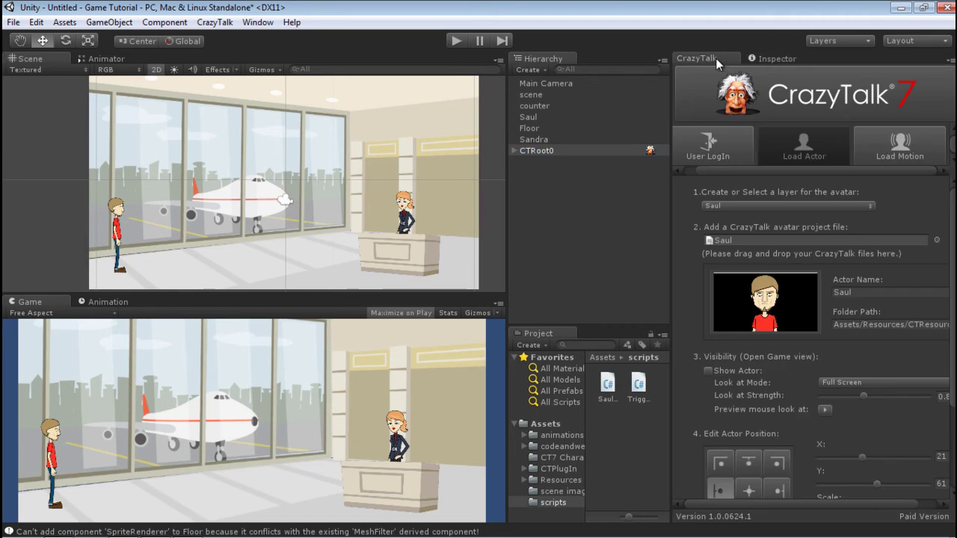
click(899, 150)
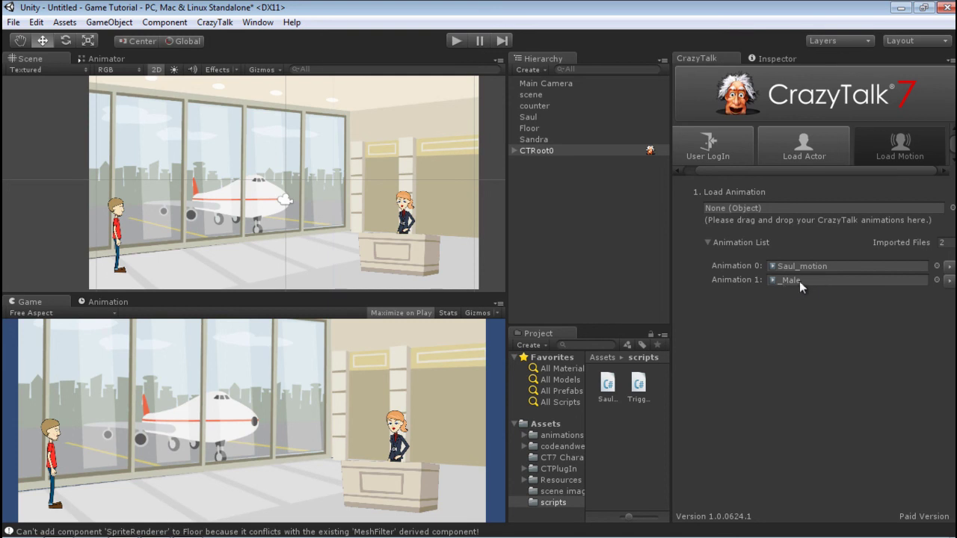
key(alt+Tab)
key(alt+Tab)
key(alt+Tab)
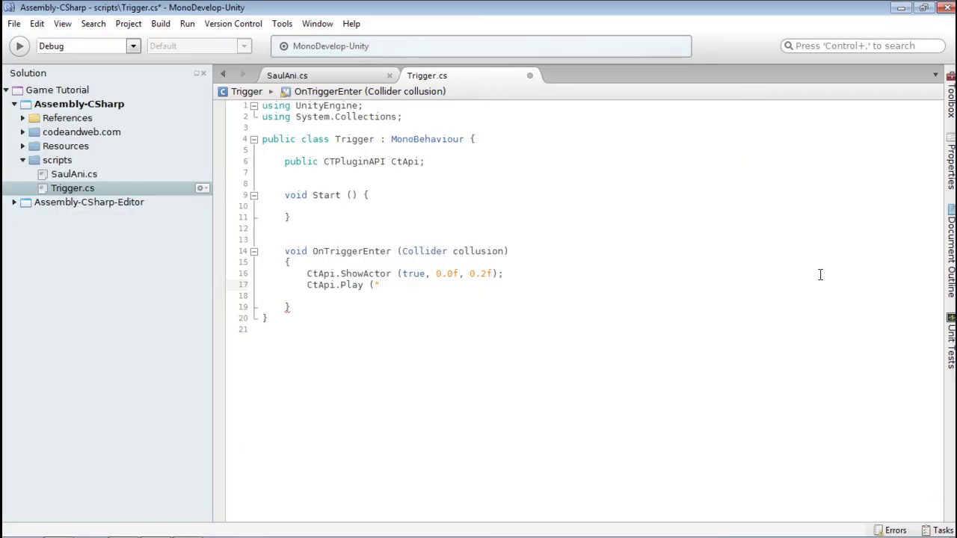
text(Saul_motion", falst, )
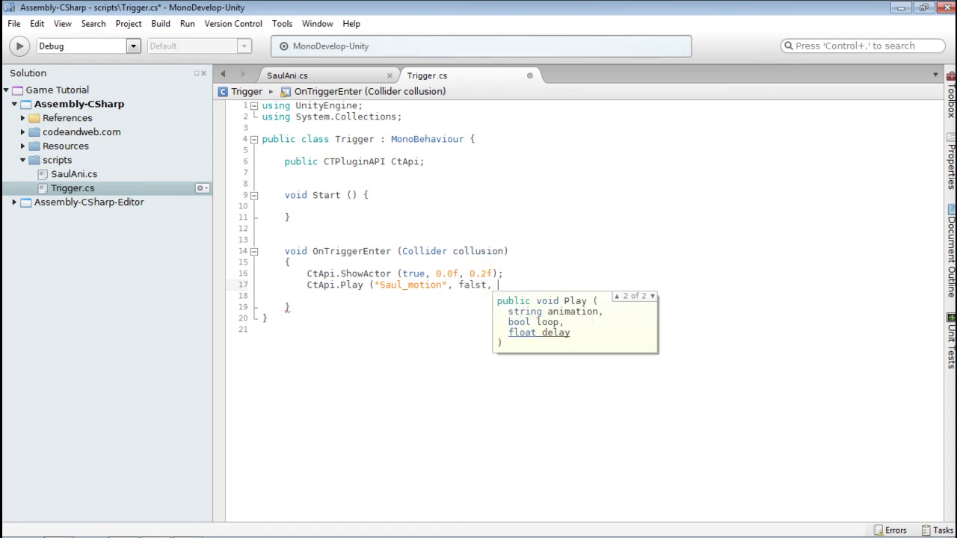
text(0.0f);)
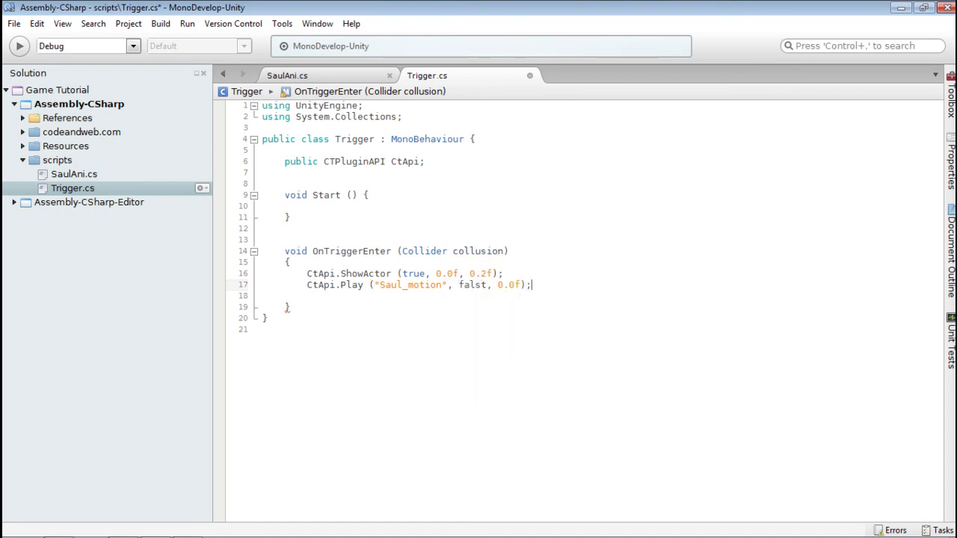
Step: Add the call "CtApi.SetIdleMotion ("_Male");" below the Play call in OnTriggerEnter
key(Return)
text(CtA)
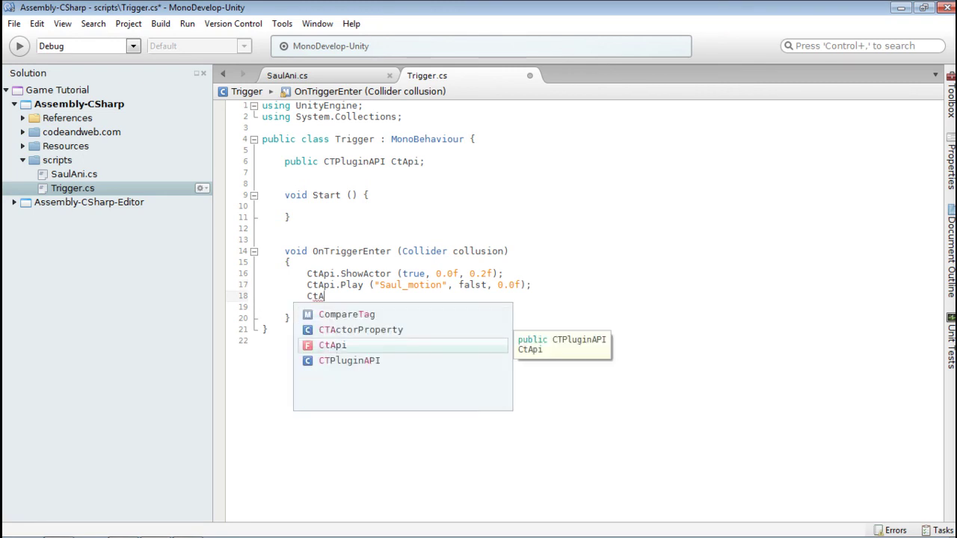
key(Return)
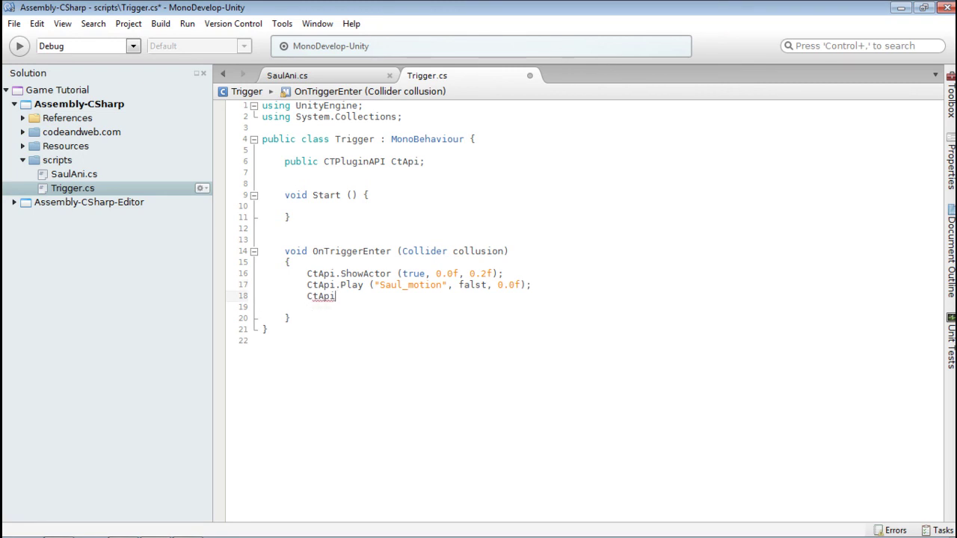
text(.SetId)
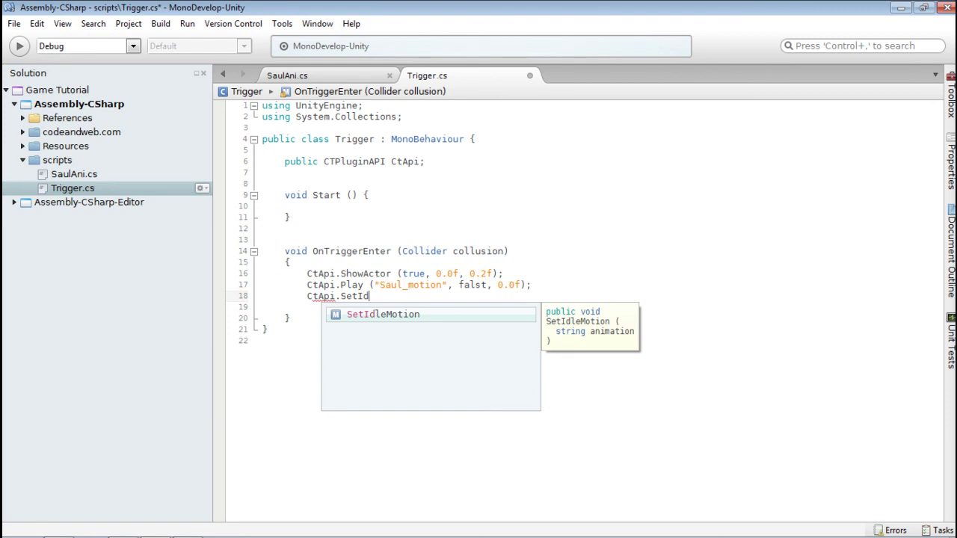
key(Return)
text(()
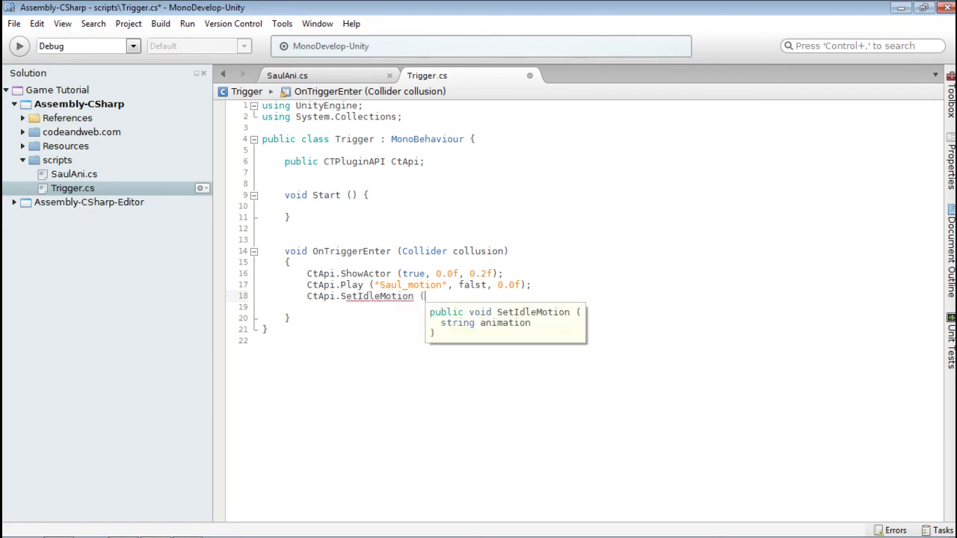
text("_Male");)
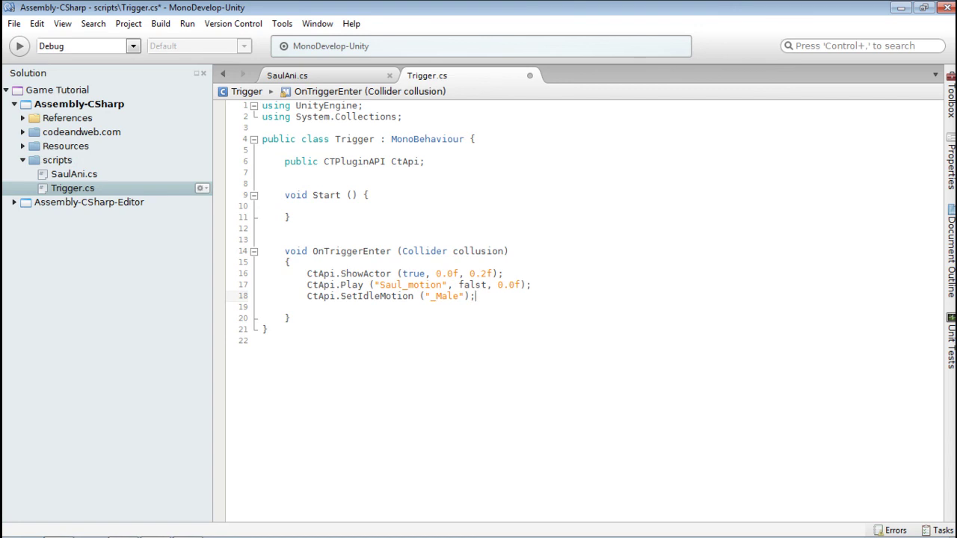
Step: Declare "void OnTriggerExit (Collider collusion)" below the OnTriggerEnter method, separated by a blank line
key(Down)
key(Down)
key(Return)
key(Return)
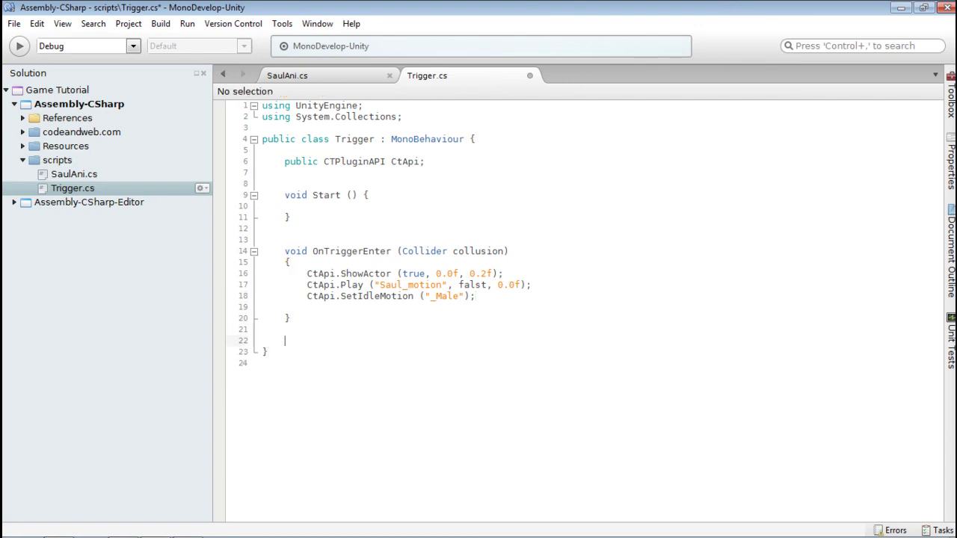
text(void OnTriggerExit)
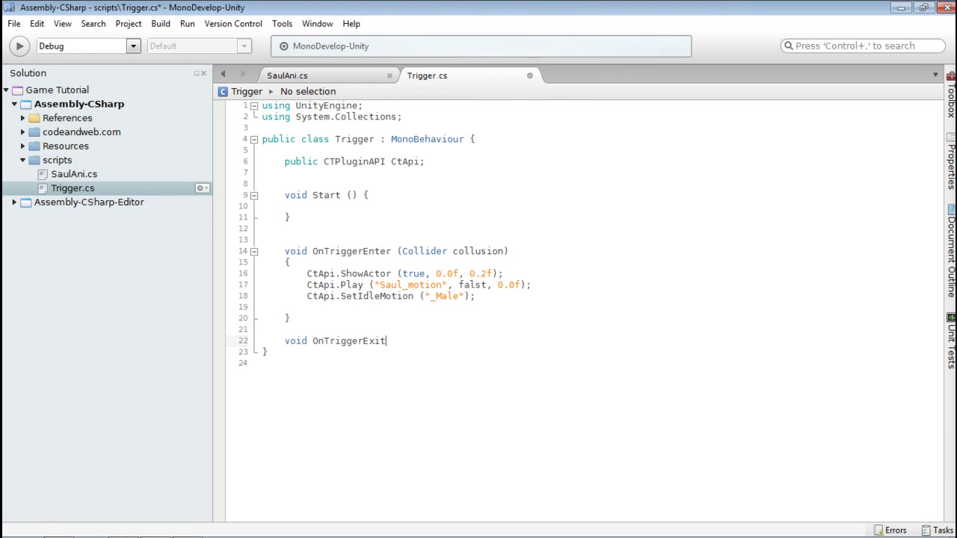
text( (Collider)
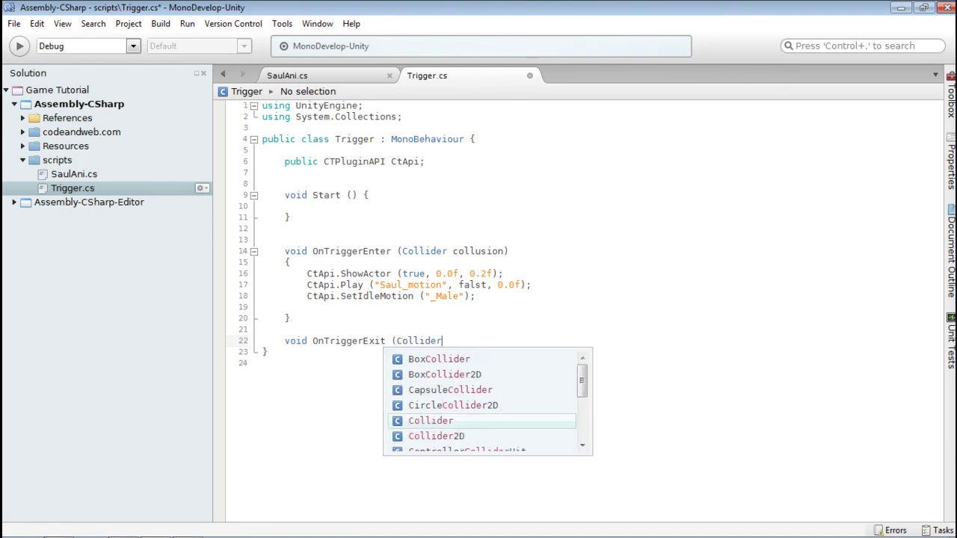
text( collusion))
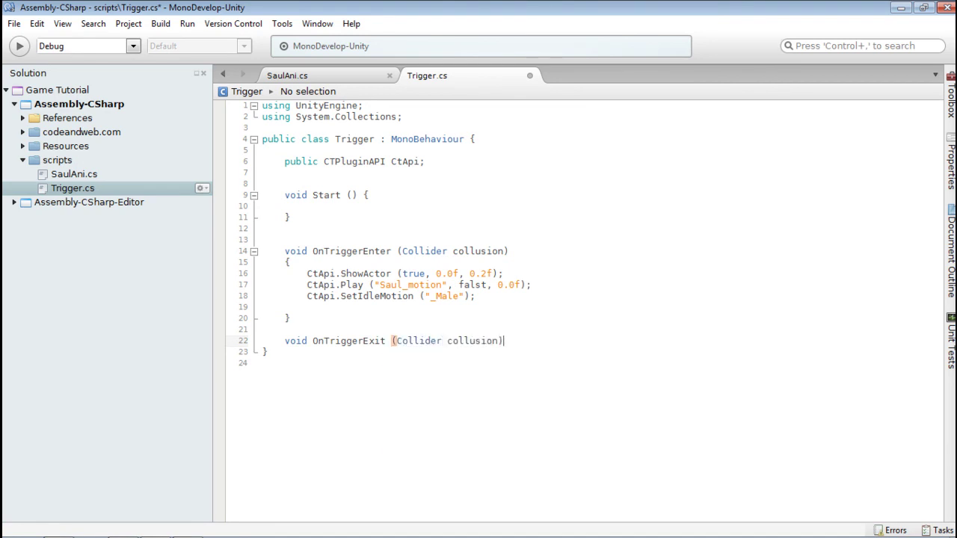
Step: Give OnTriggerExit a body with its braces on separate lines and an empty line between them
key(Return)
key(Return)
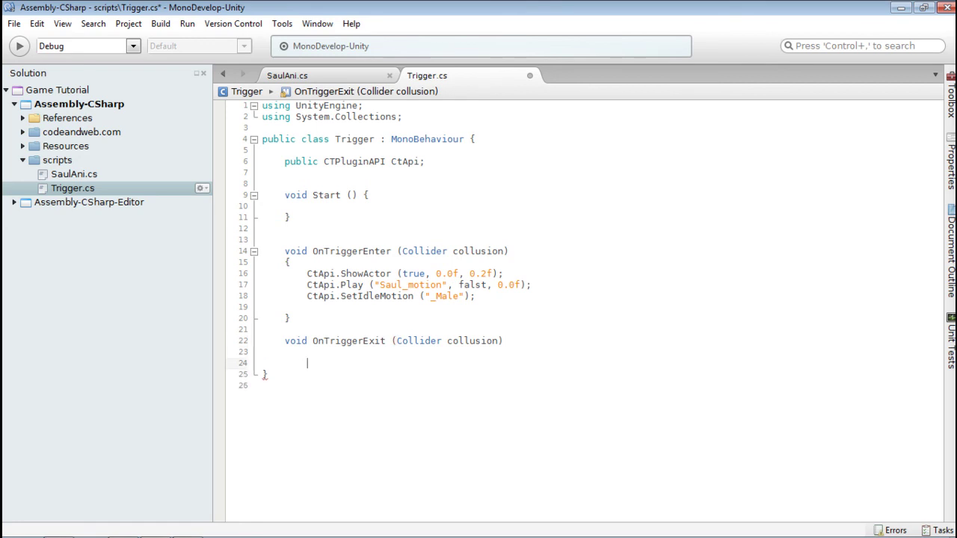
text({)
key(Return)
text(})
key(Left)
key(Return)
Step: Add the call "CtApi.ShowActor (false, 0.0f, 0.2f);" inside the body of OnTriggerExit
text(CtA)
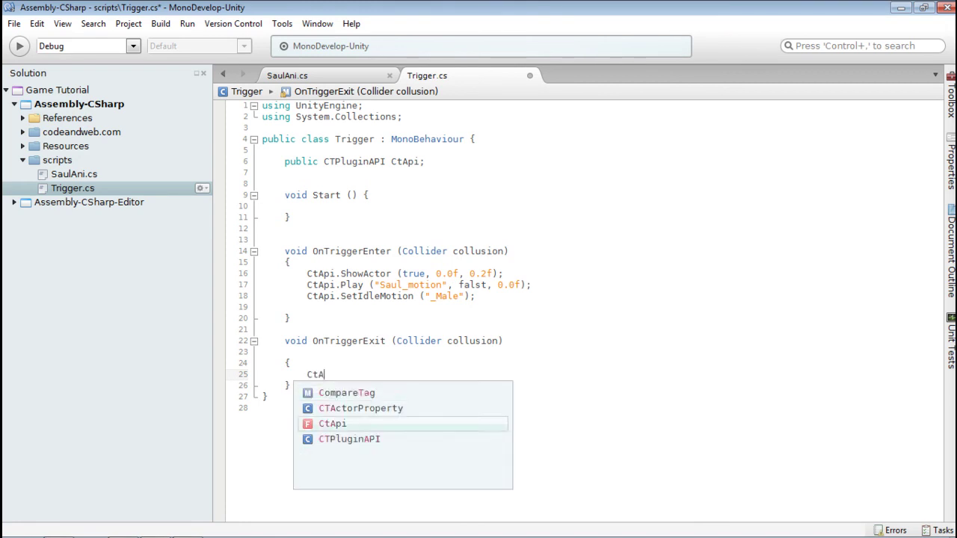
text(pi.Show)
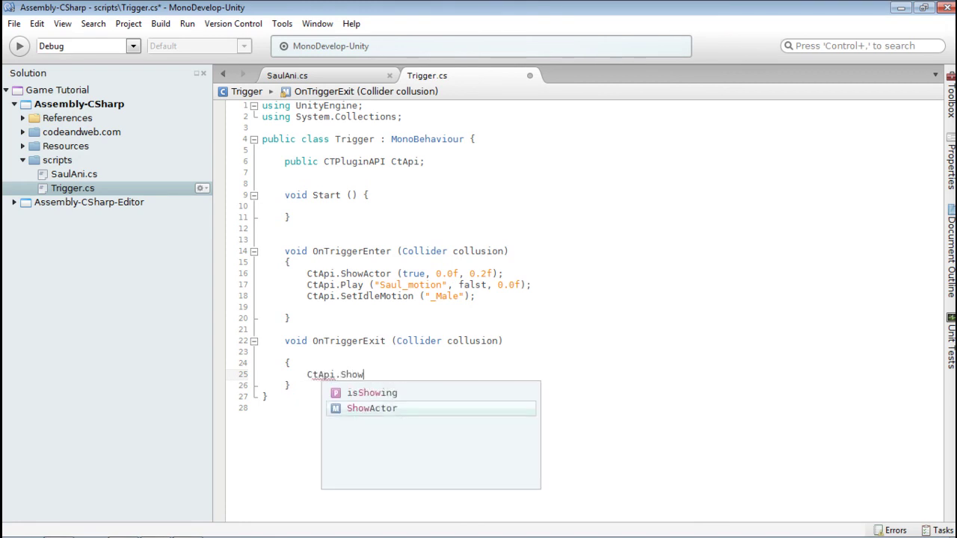
key(Return)
text((fa)
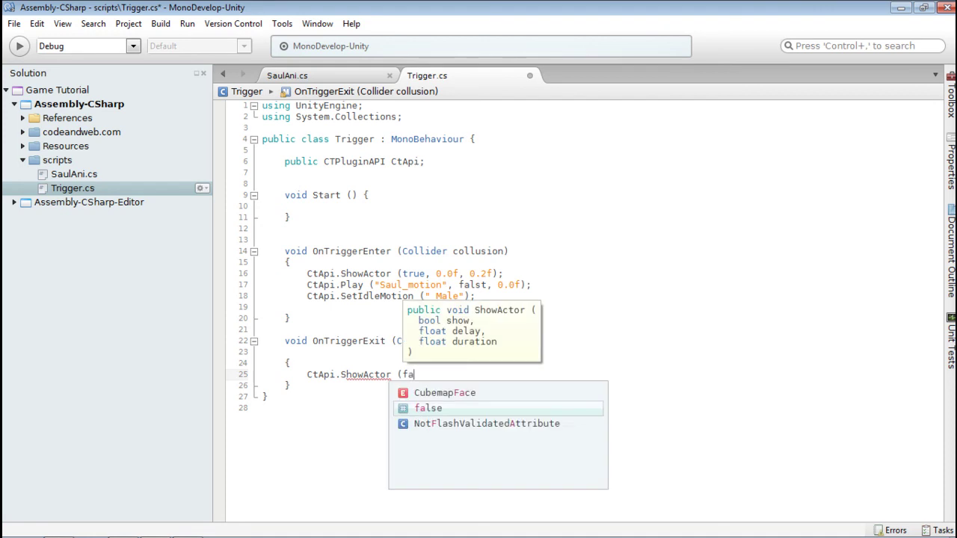
text(lse, 0.)
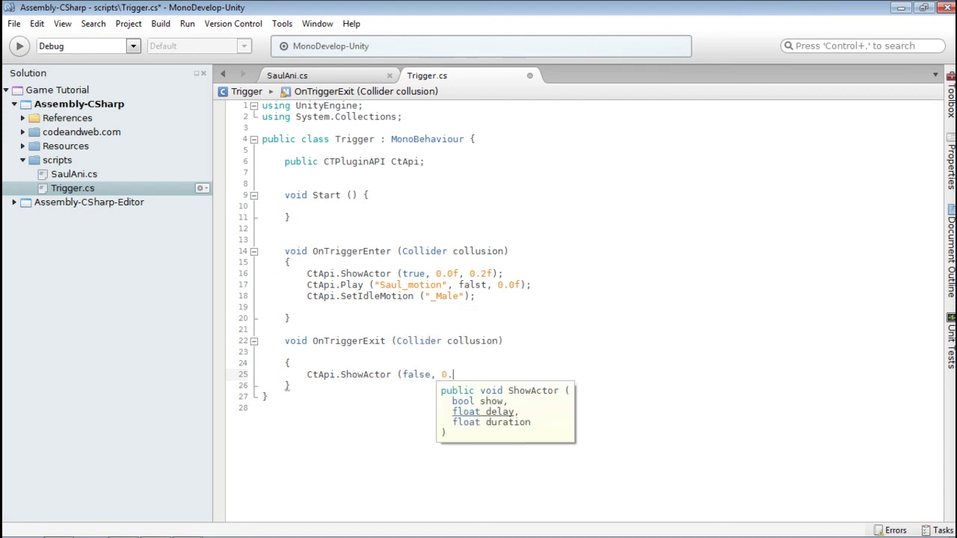
text(0f, 0.2f);)
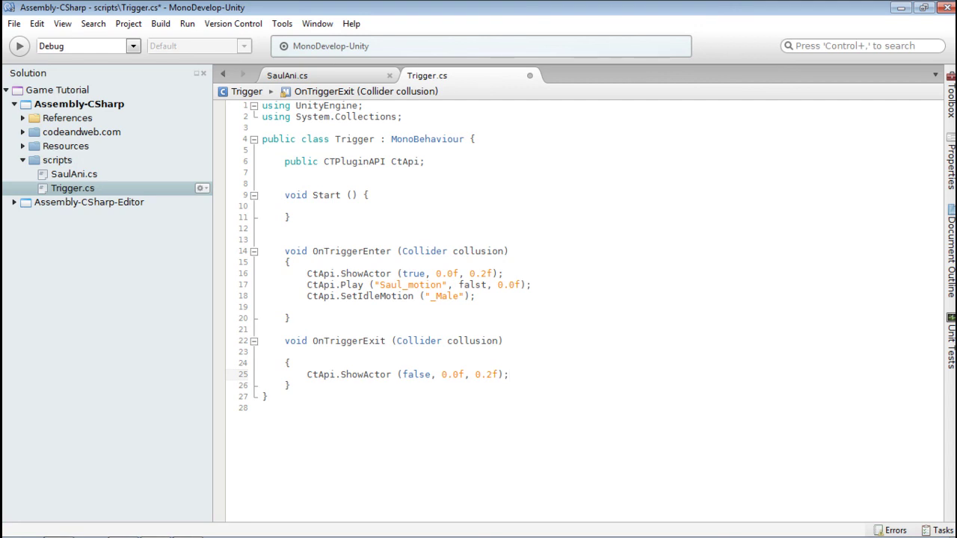
Step: Add the call "CtApi.Stop (0.0f);" below the ShowActor call in OnTriggerExit
key(Return)
text(CtAp)
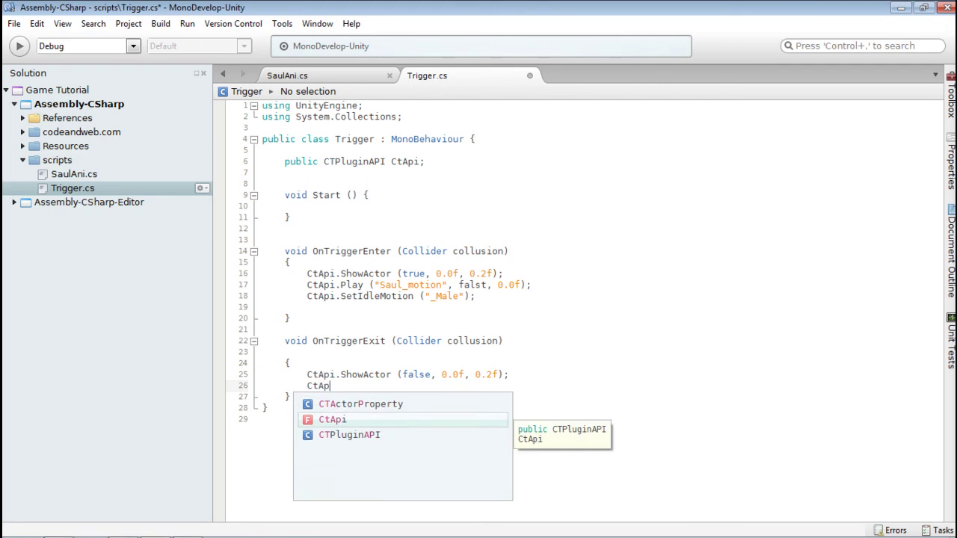
text(i.Stop)
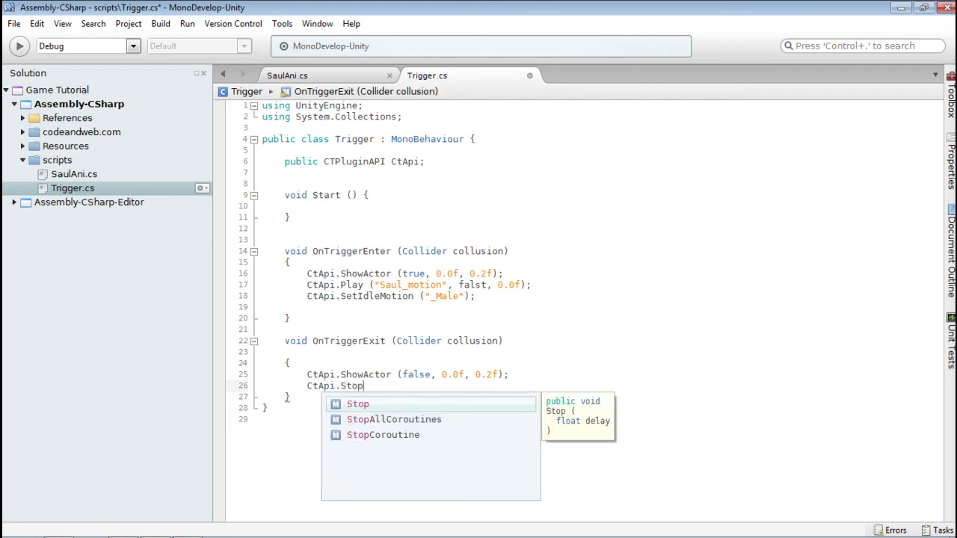
text( (0.0)
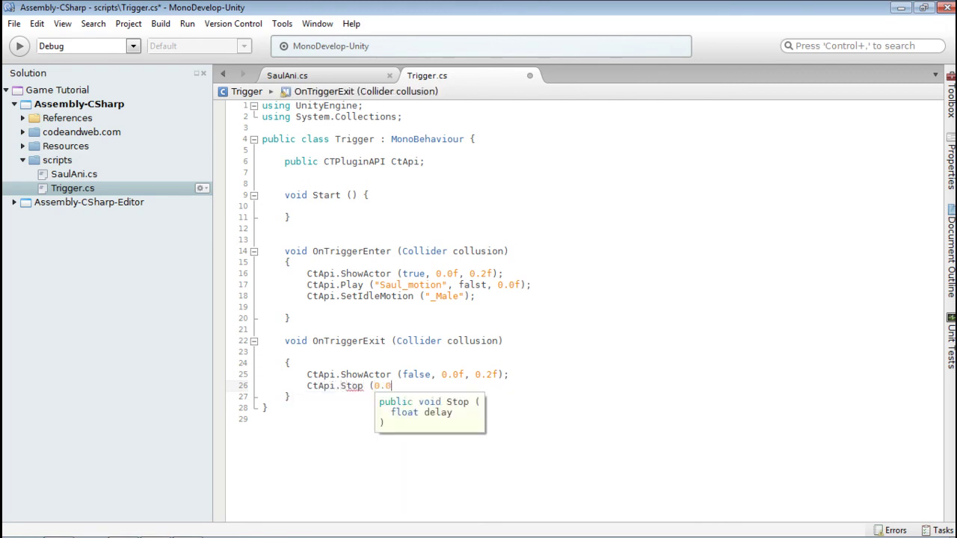
text(f);)
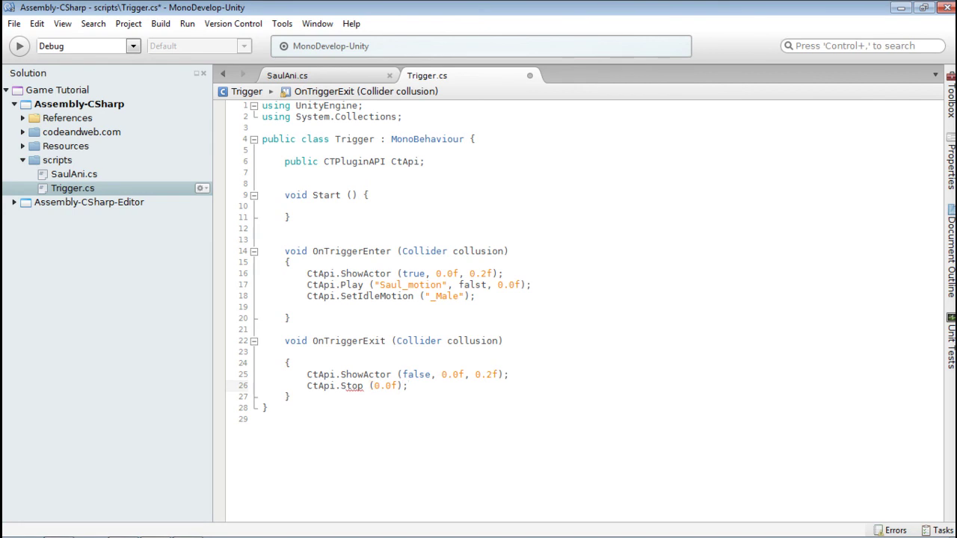
Step: Rename the two trigger methods to OnTriggerEnter2D and OnTriggerExit2D
key(Down)
key(Down)
key(Up)
key(Up)
key(Up)
key(Up)
click(313, 251)
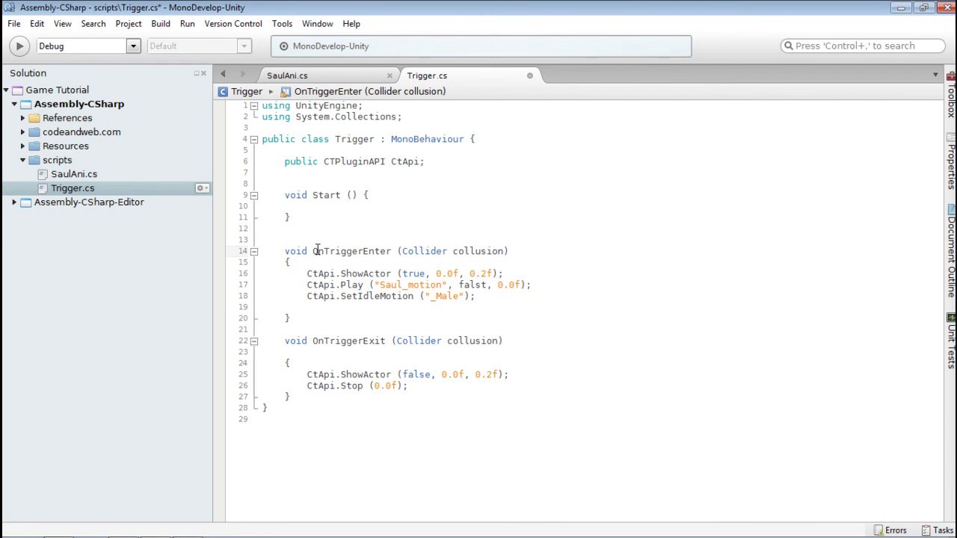
click(391, 252)
text(2)
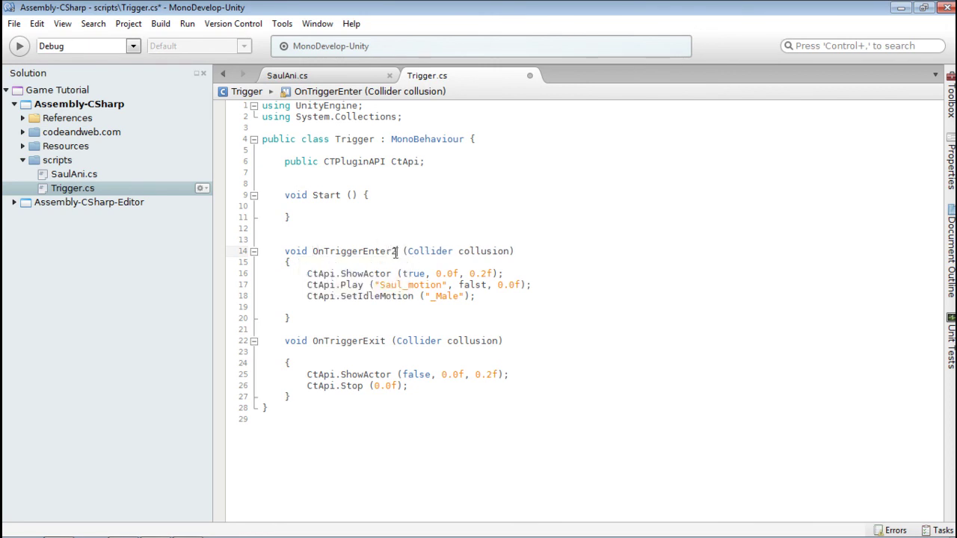
text(D)
click(387, 341)
text(2D)
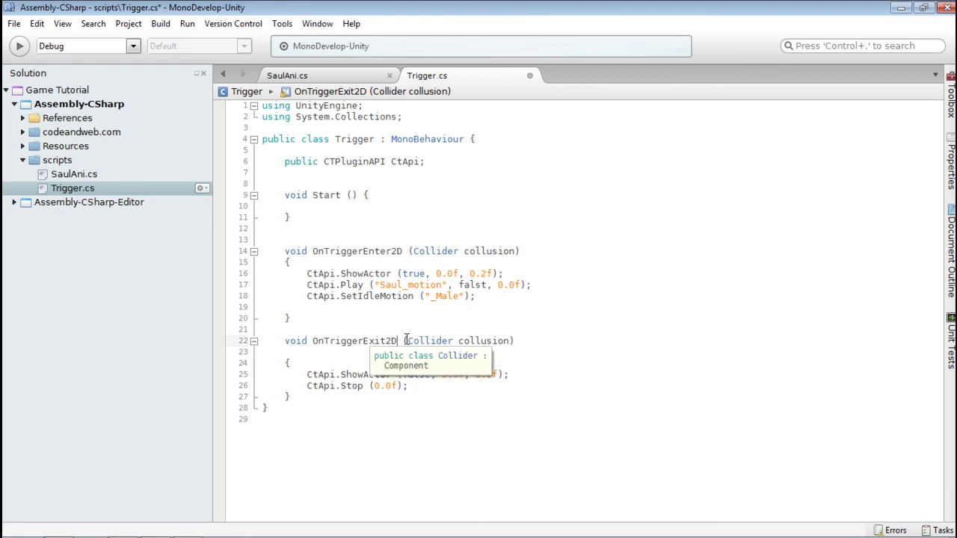
Step: Change the parameter type of both trigger methods to Collider2D and save the Trigger script
click(454, 341)
text(2D)
click(459, 252)
text(2D)
click(525, 283)
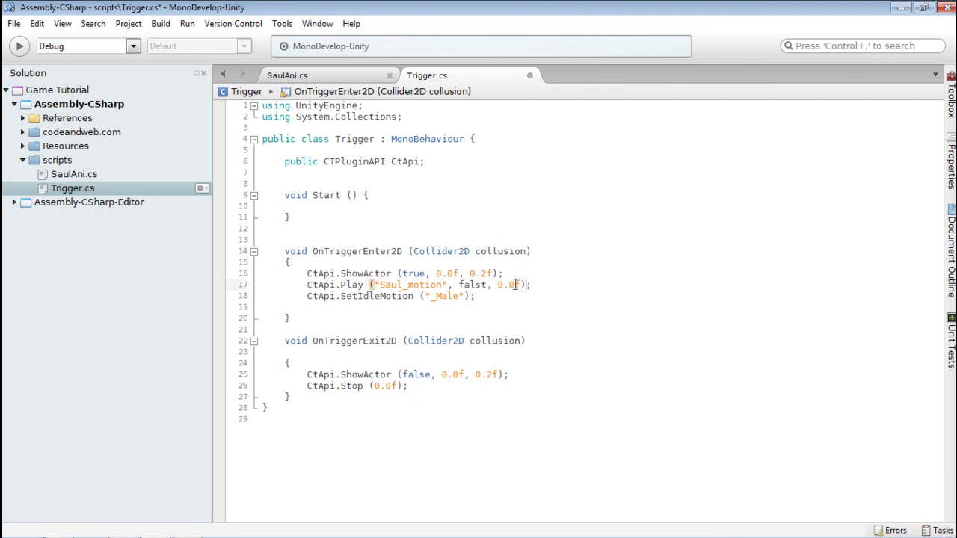
key(ctrl+s)
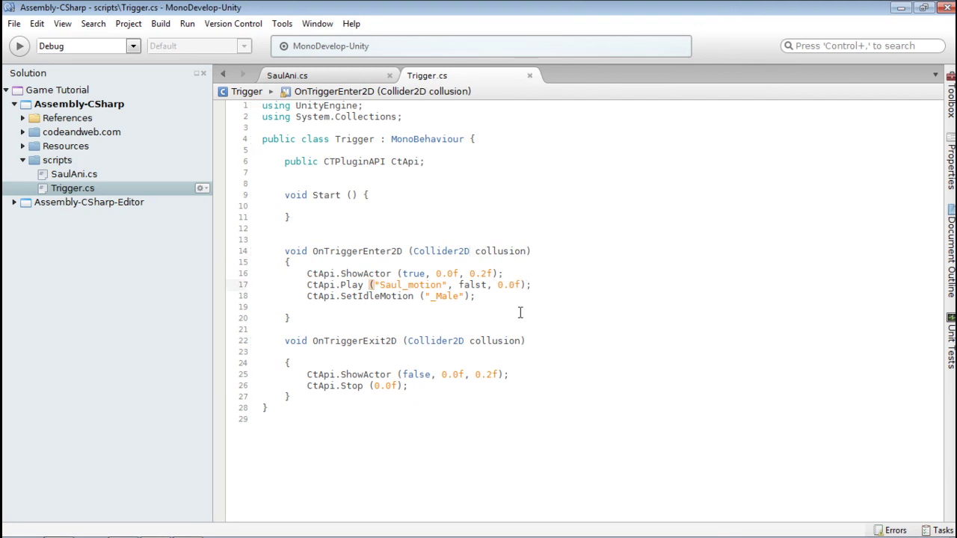
Step: Switch to Unity and attach the Trigger script to the counter object as a component
key(alt+Tab)
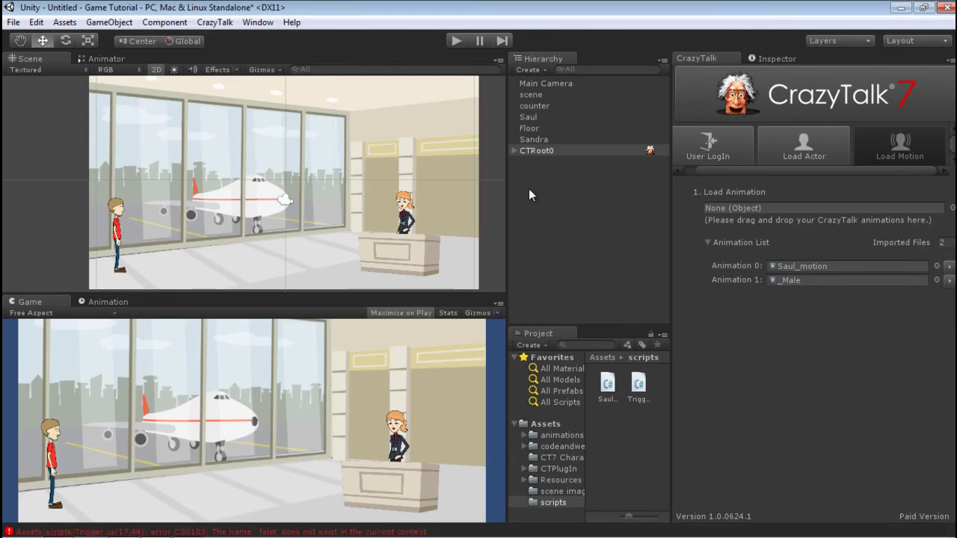
click(538, 106)
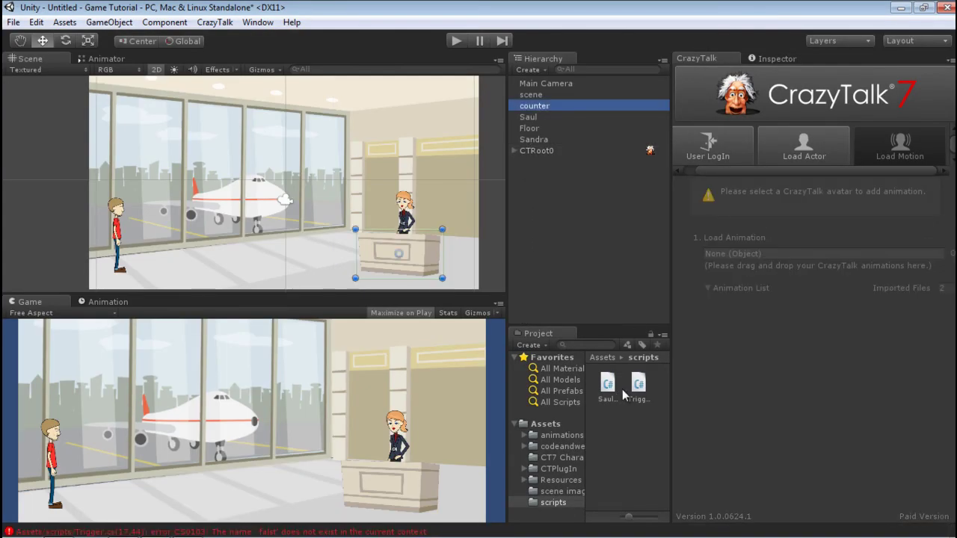
click(770, 58)
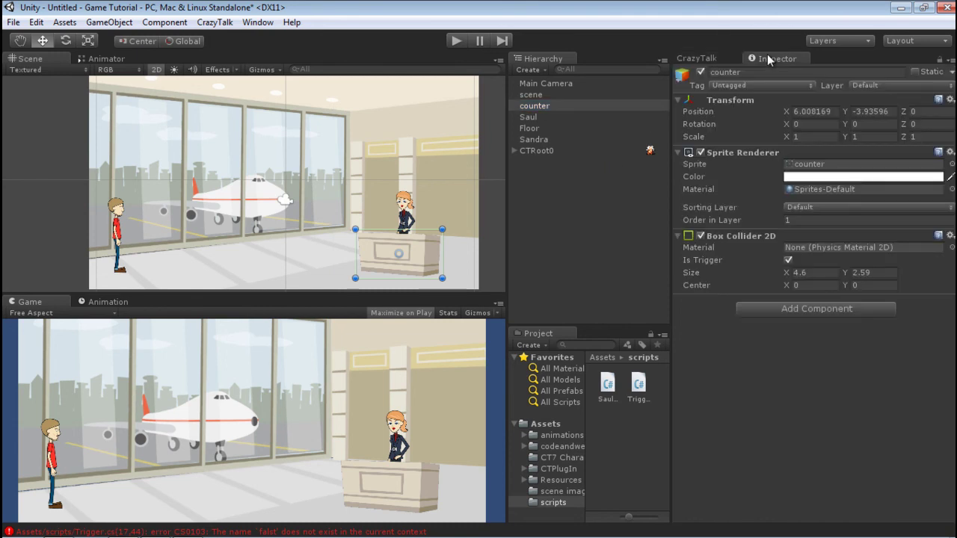
drag(640, 394, 794, 312)
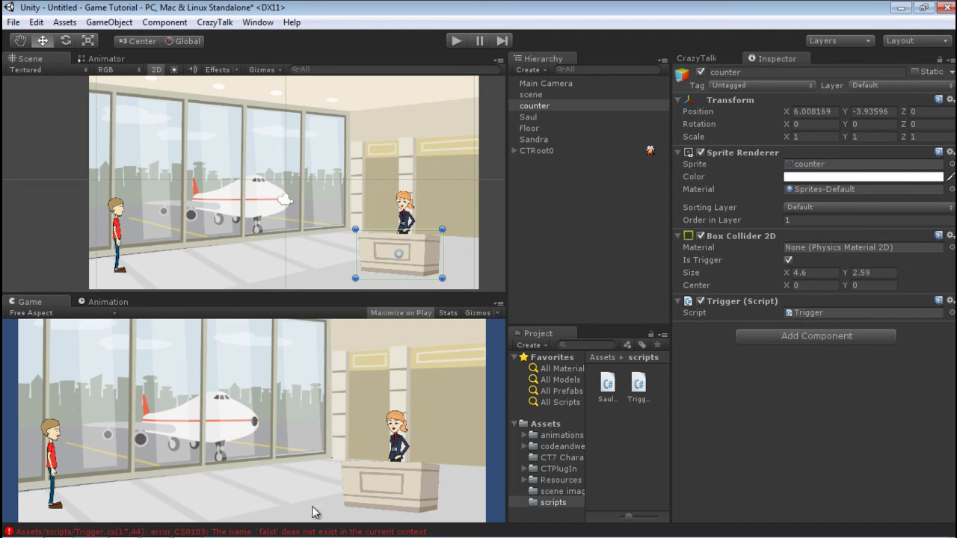
Step: Return to MonoDevelop, correct "falst" to "false" in the CtApi.Play call, and save the Trigger script
key(alt+Tab)
key(alt+Tab)
key(alt+Tab)
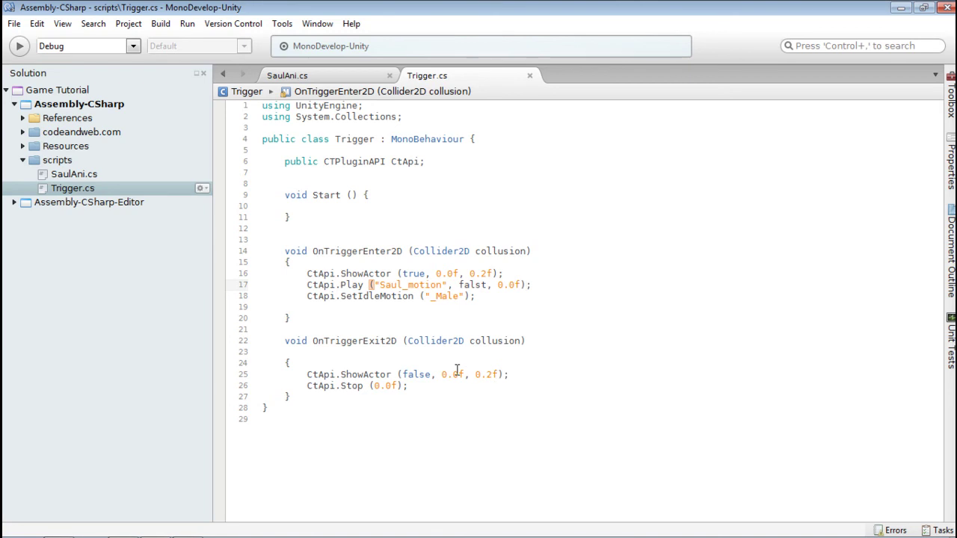
click(490, 285)
key(BackSpace)
text(e)
click(513, 317)
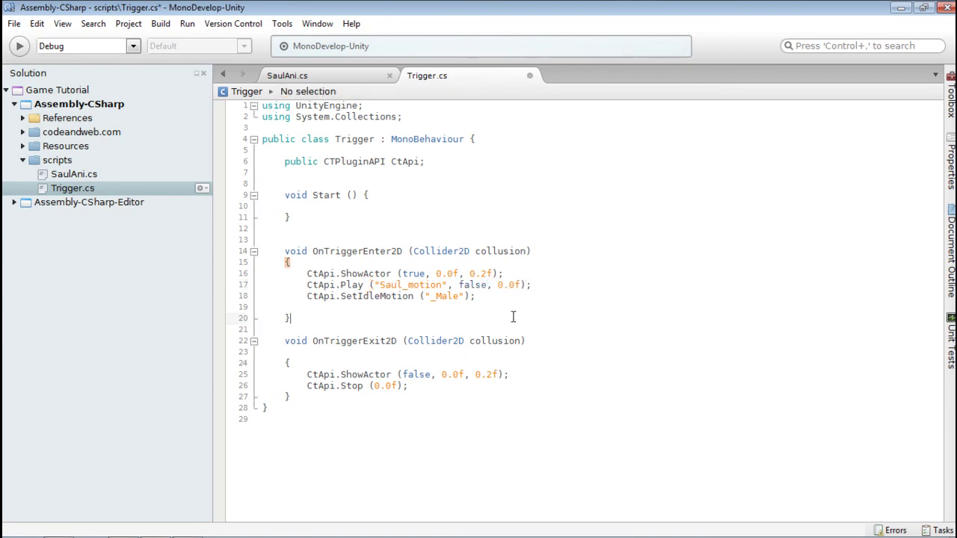
key(ctrl+s)
Step: Switch back to Unity, run the game to test the counter trigger, and stop it
key(alt+Tab)
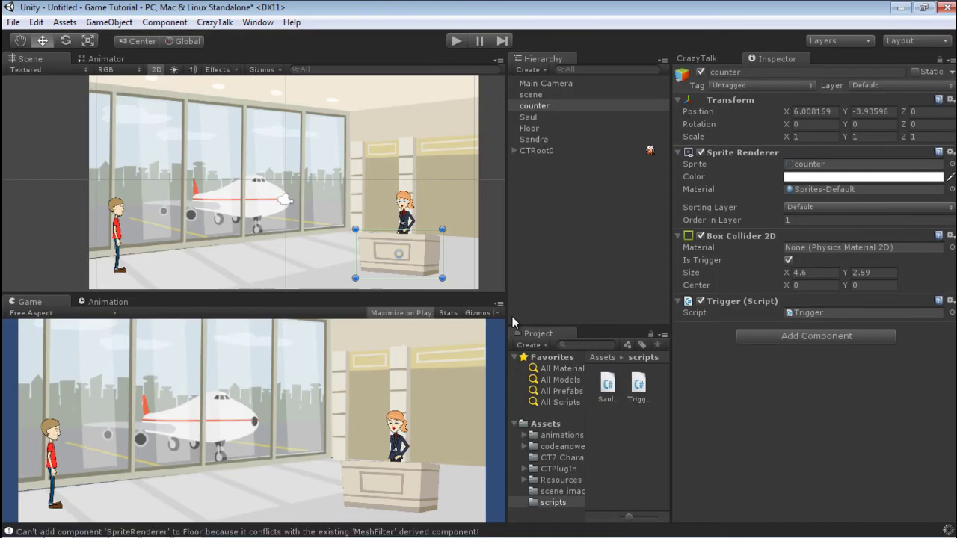
click(462, 39)
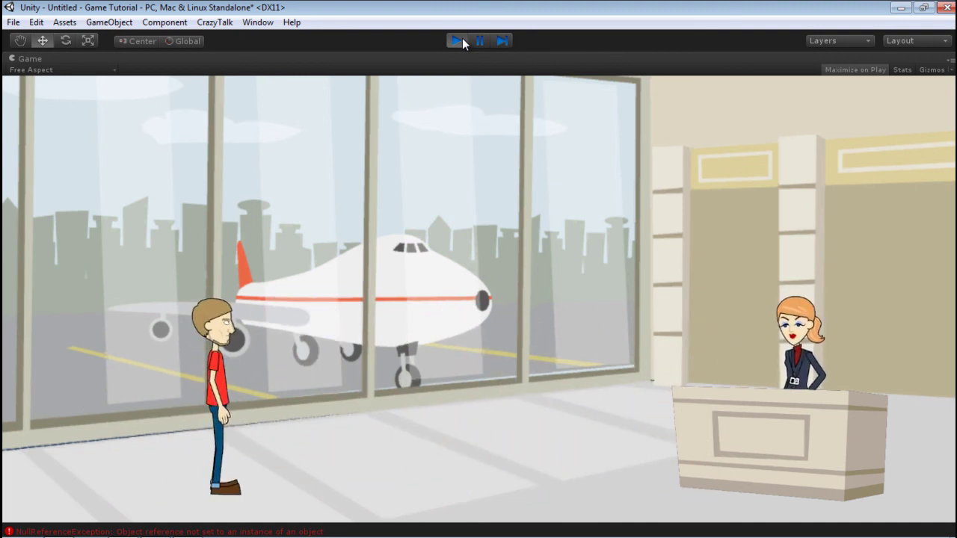
click(457, 41)
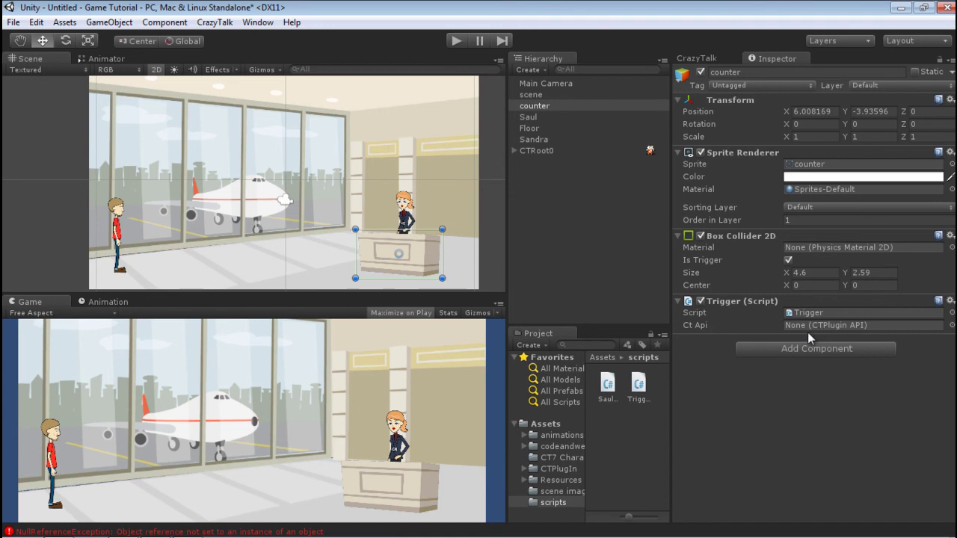
Step: Assign the Saul actor under CTRoot0 to the Trigger script's Ct Api field on the counter, and test-run the game
click(514, 150)
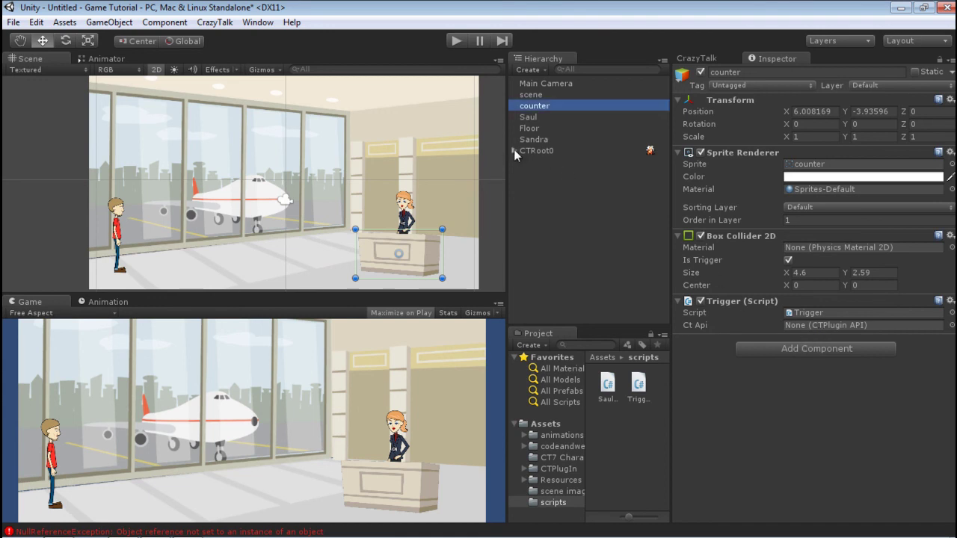
drag(539, 184, 808, 329)
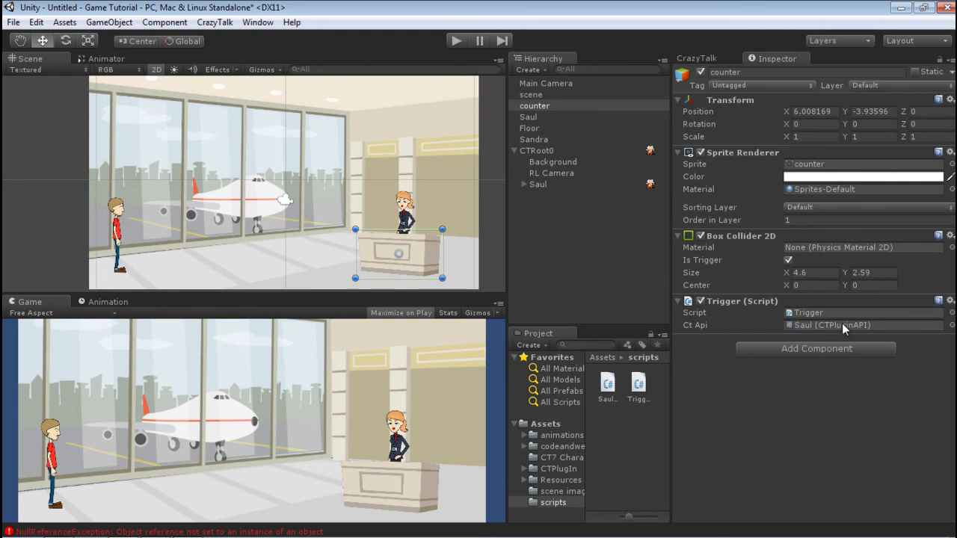
click(462, 42)
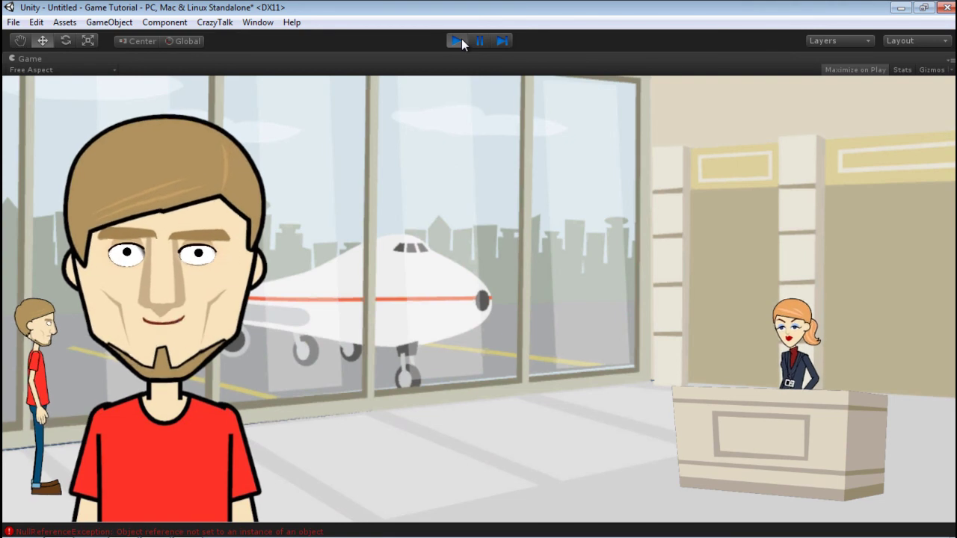
click(460, 41)
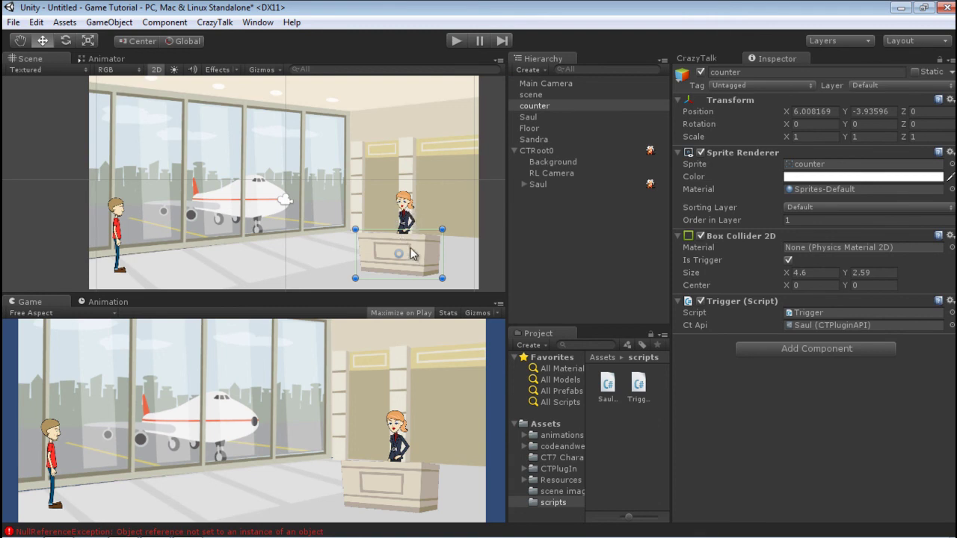
Step: Remove the Rigidbody 2D and Box Collider 2D components from the Sandra object
click(404, 216)
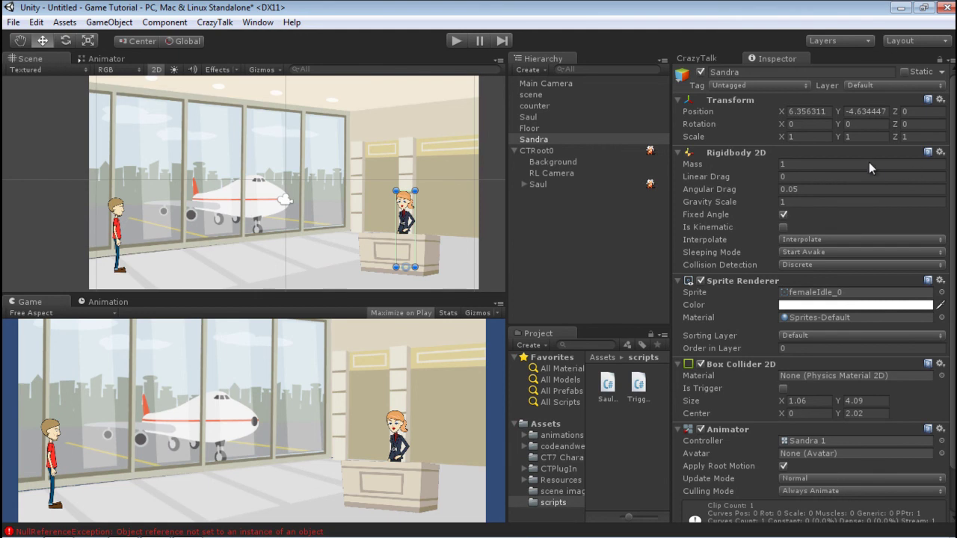
click(940, 152)
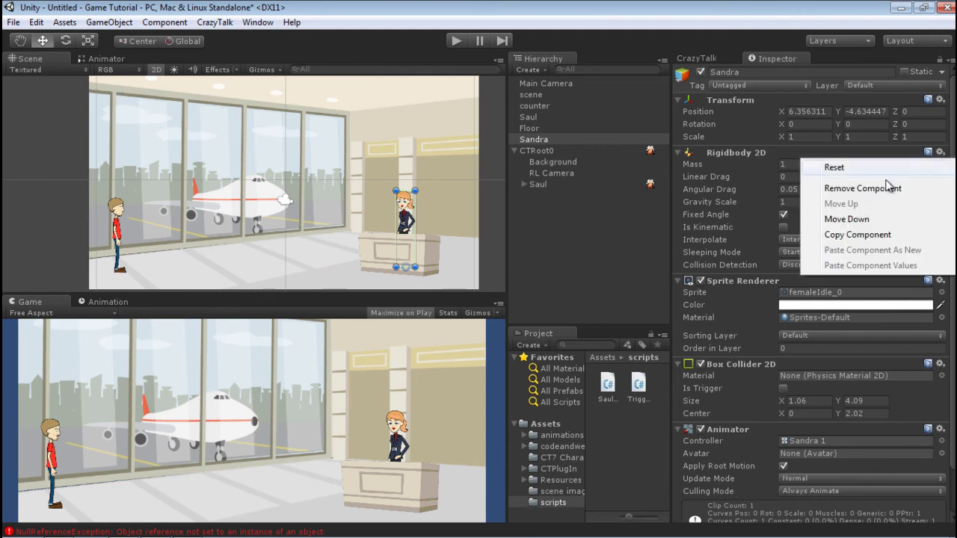
click(863, 189)
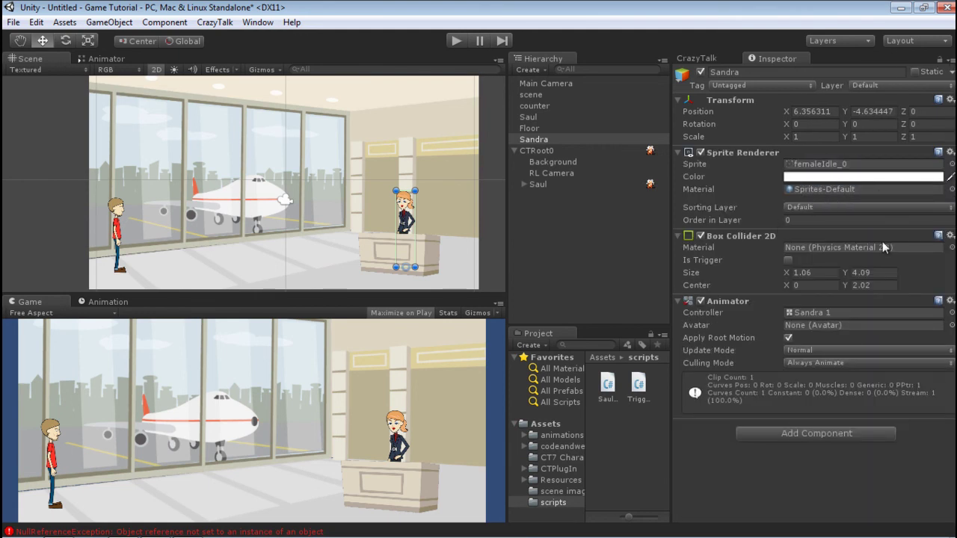
click(950, 236)
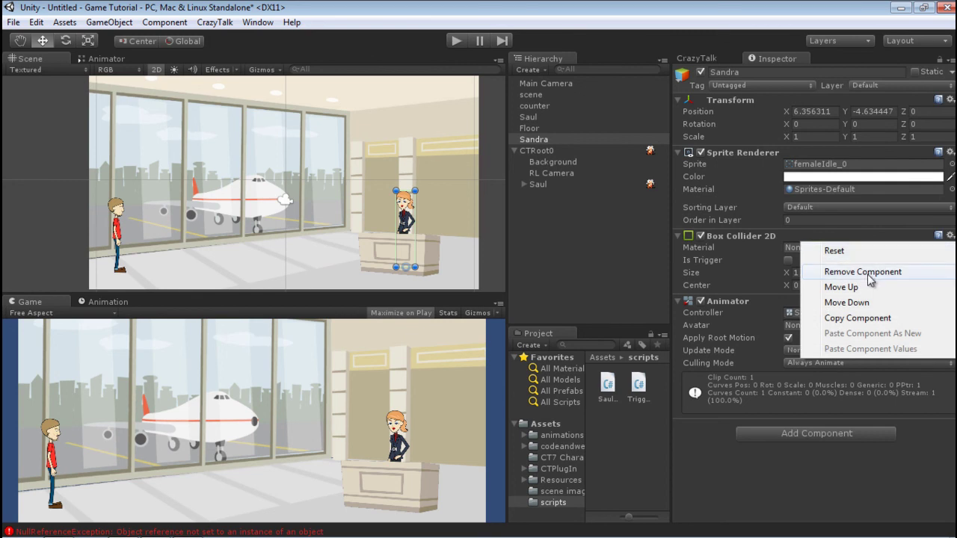
click(863, 273)
Step: Run the game and move Saul repeatedly to and away from the counter to test the talking avatar's trigger
click(456, 41)
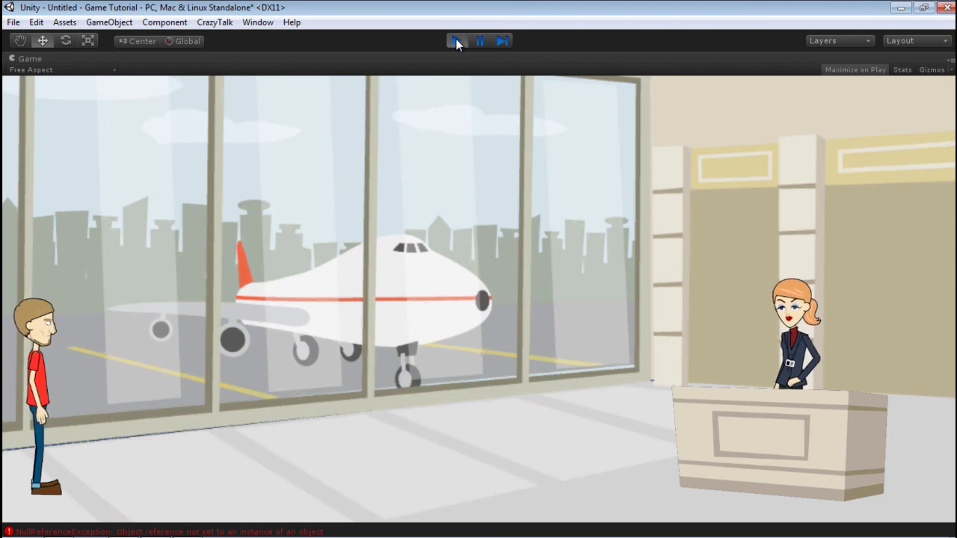
key(Right)
key(Left)
key(Right)
key(Left)
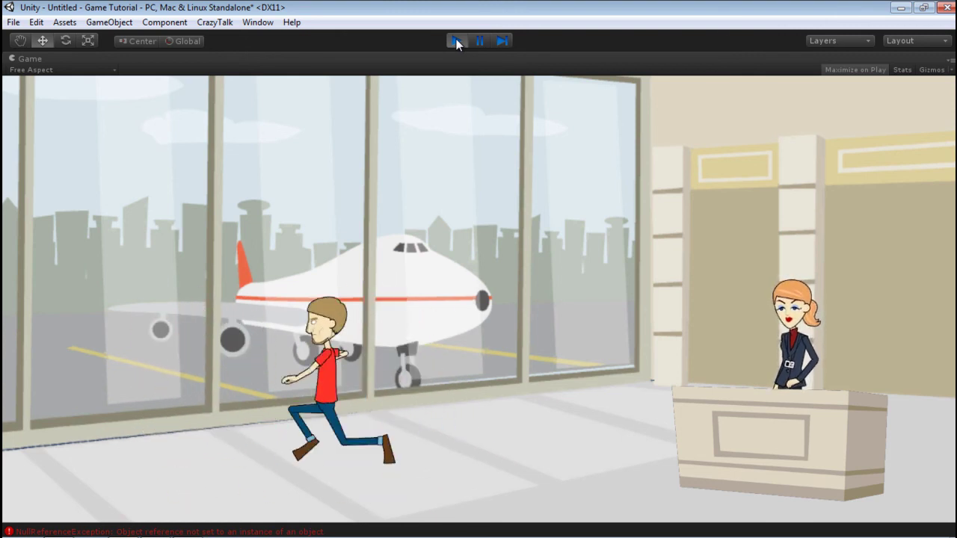
key(Right)
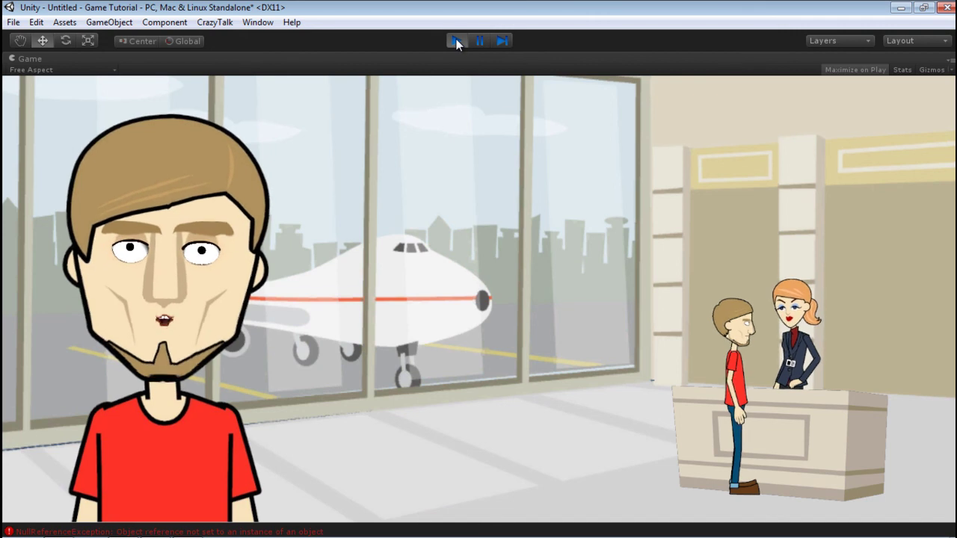
key(Left)
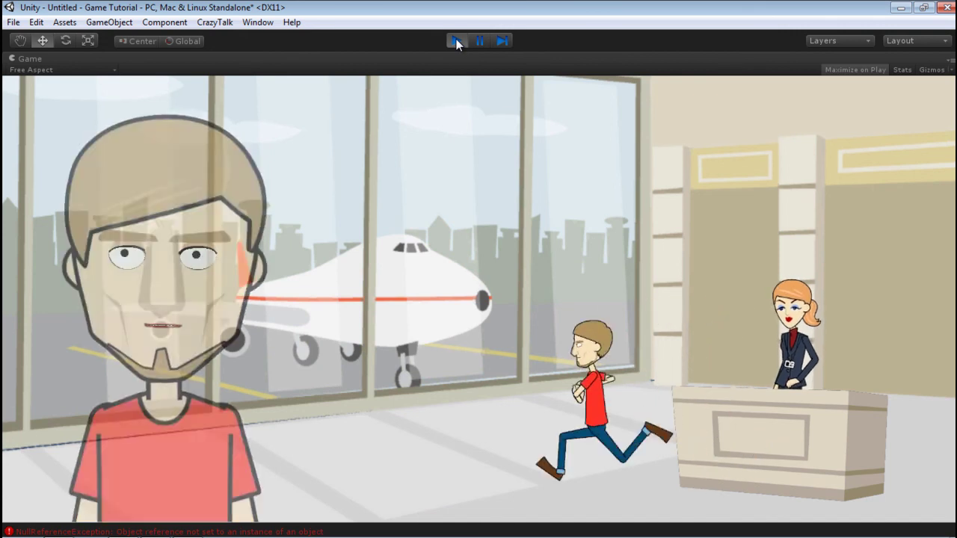
key(Right)
key(Left)
key(Right)
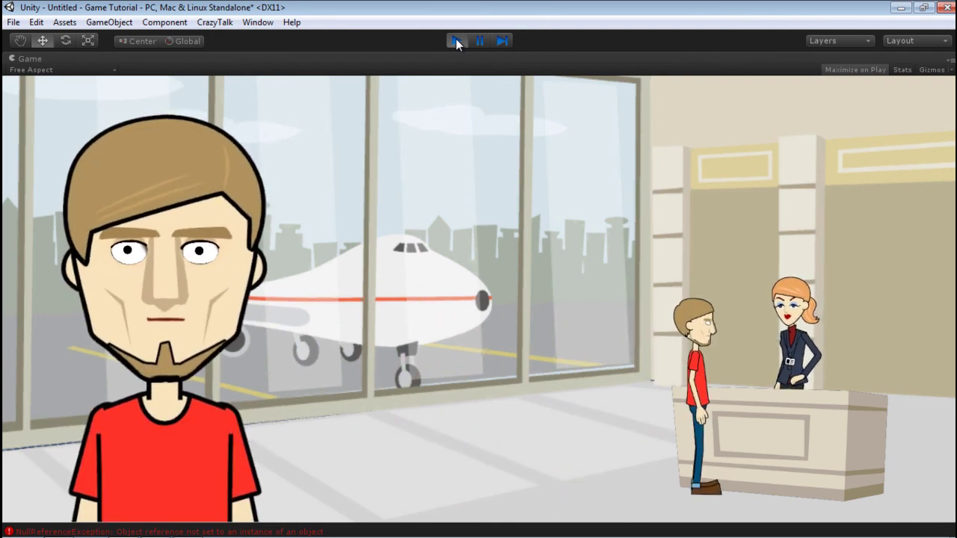
key(Left)
key(Right)
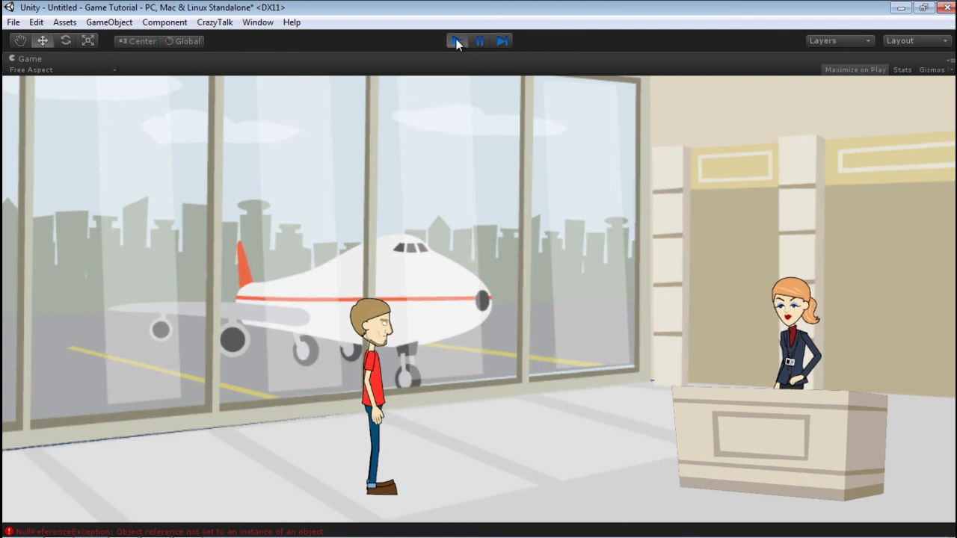
click(456, 42)
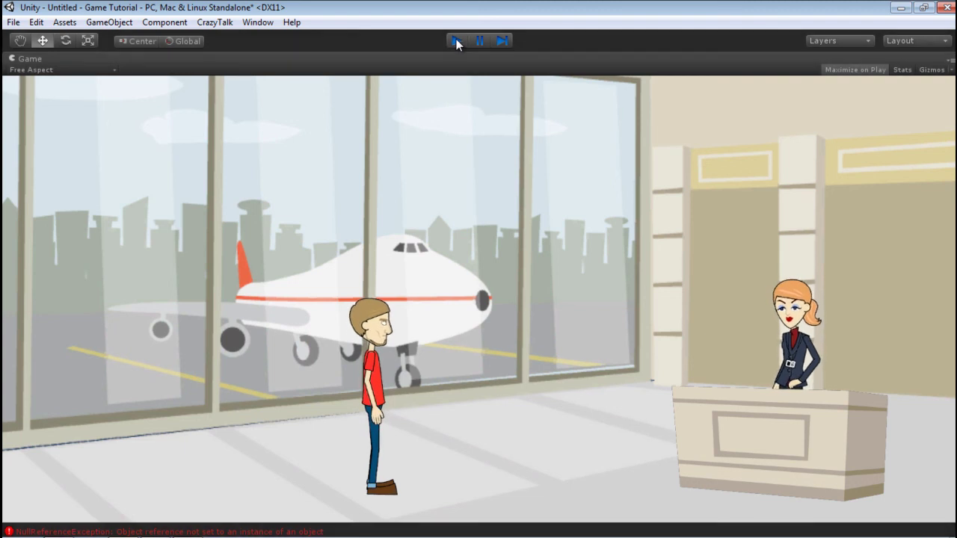